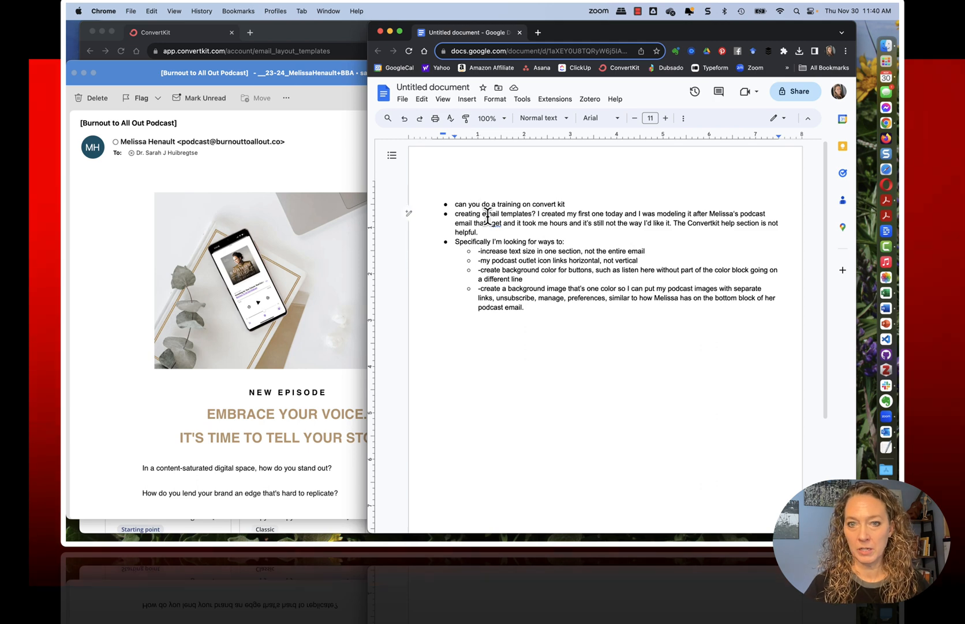
- Highlight the "creating email templates?" question in the document, switch to the podcast email in Outlook and widen its window
left_click_drag(456, 214, 536, 218)
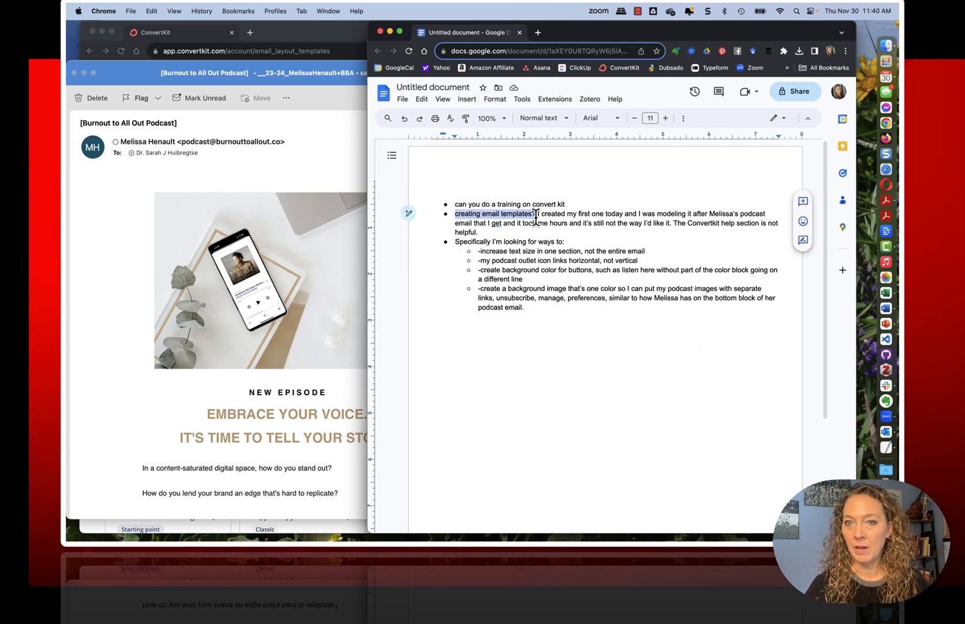
left_click(289, 74)
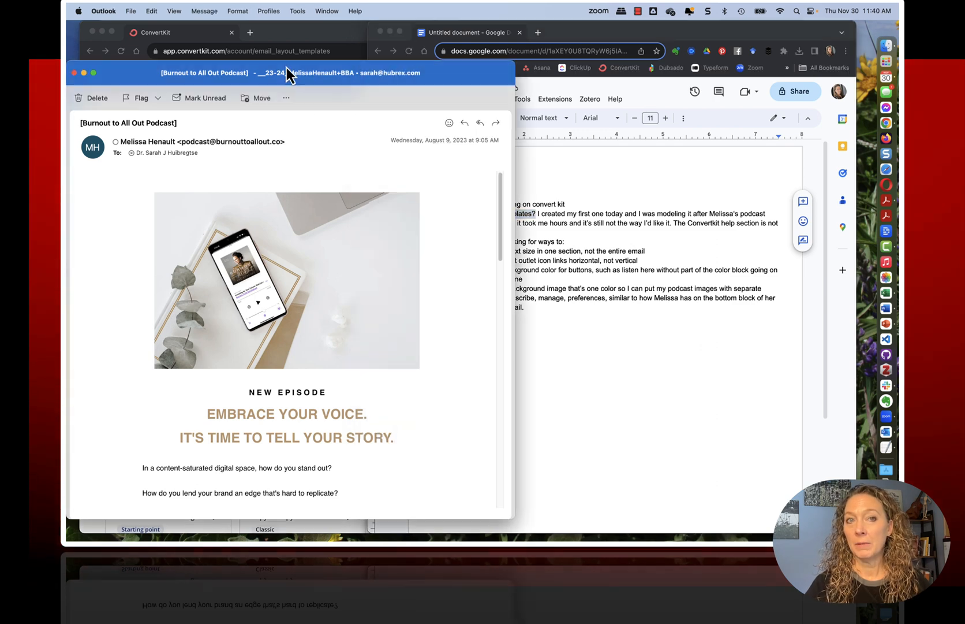
left_click_drag(514, 71, 615, 72)
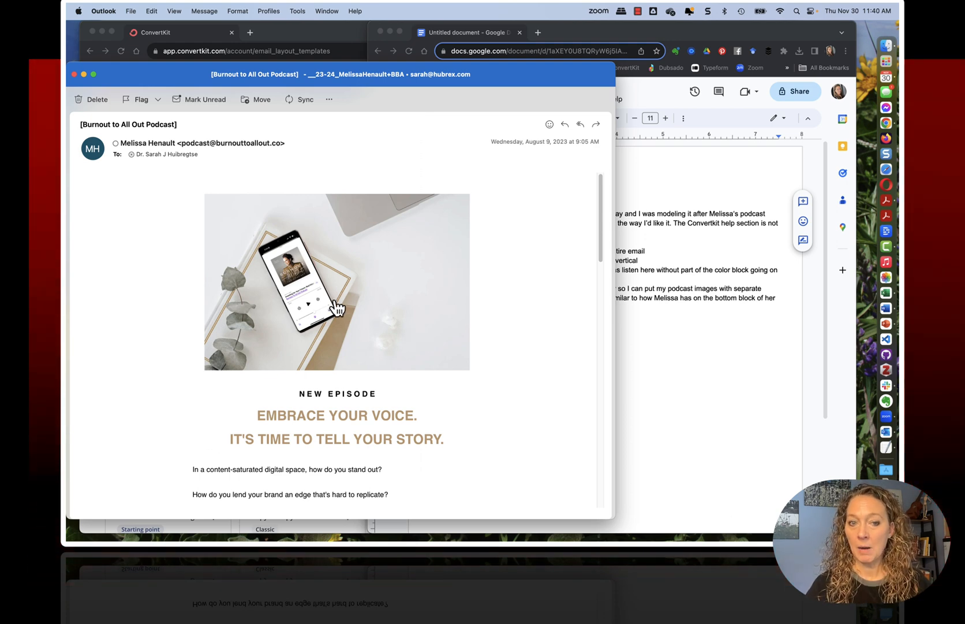
- Examine the podcast email's layout from the header image and headline through the buttons and boxed headings to the black footer
scroll(338, 306, "down", 5)
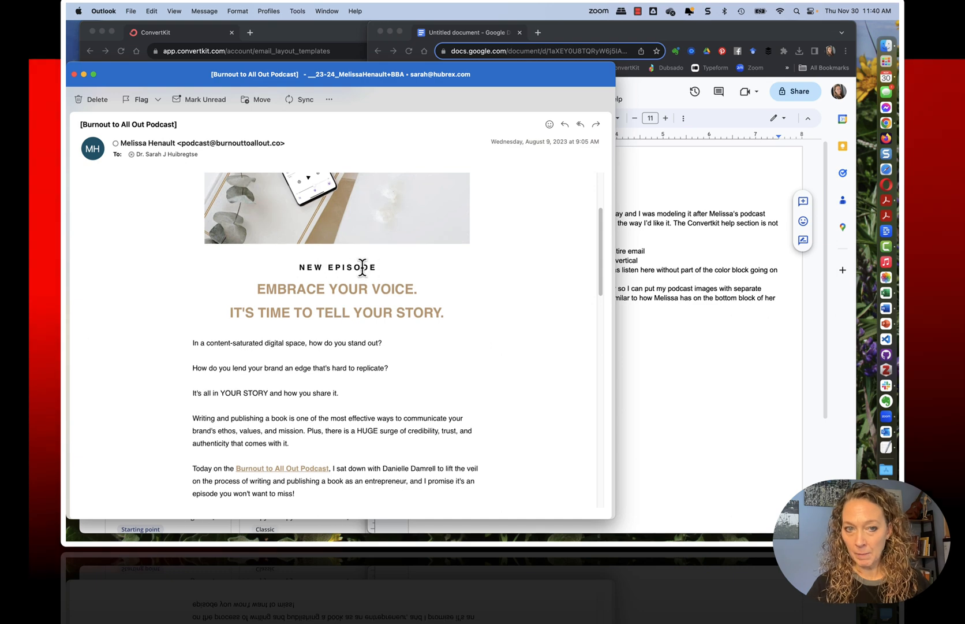
left_click_drag(317, 283, 450, 338)
scroll(453, 338, "down", 4)
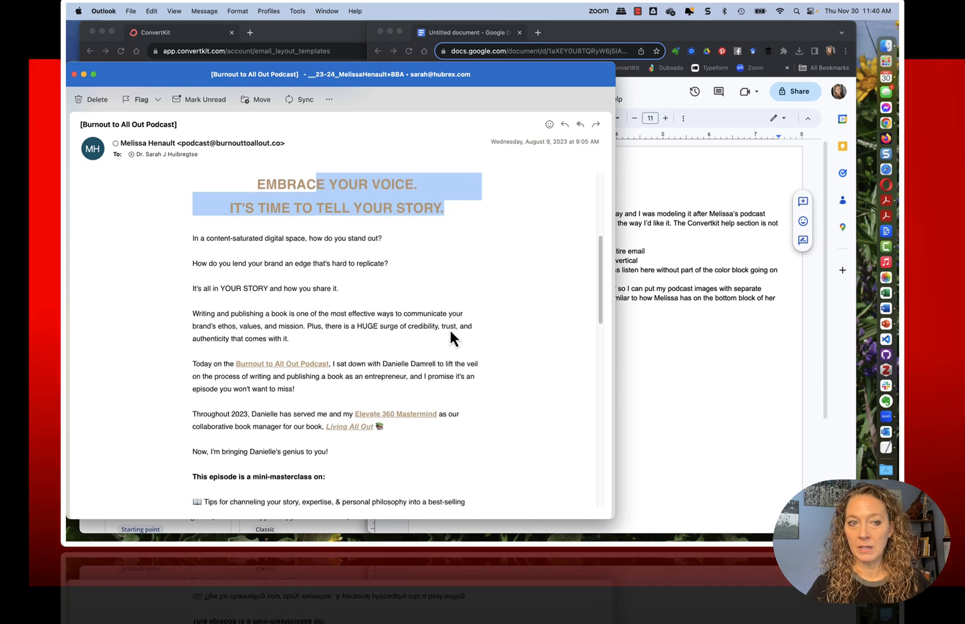
scroll(266, 351, "down", 2)
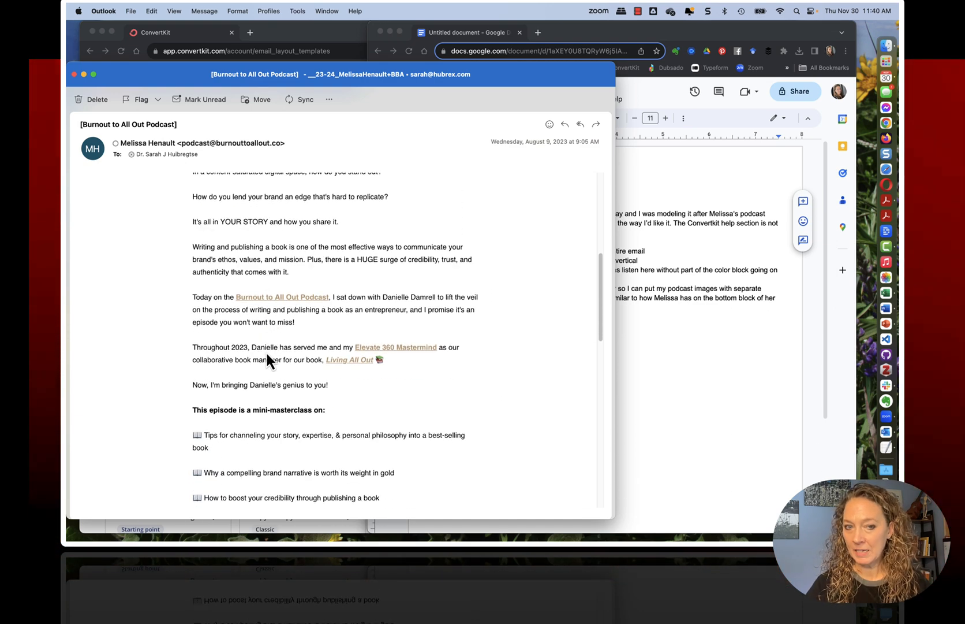
scroll(266, 359, "down", 4)
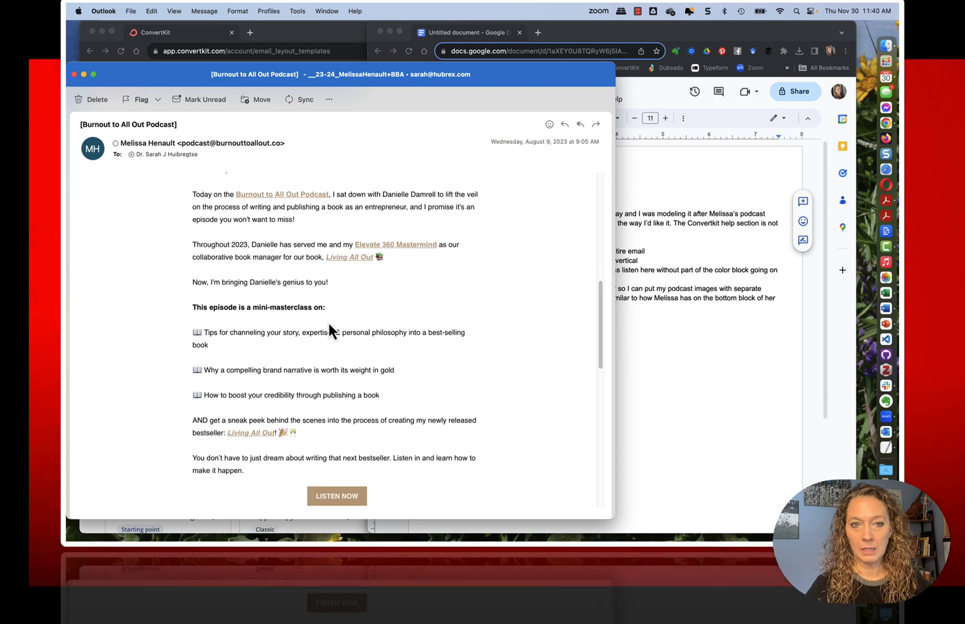
scroll(332, 349, "down", 8)
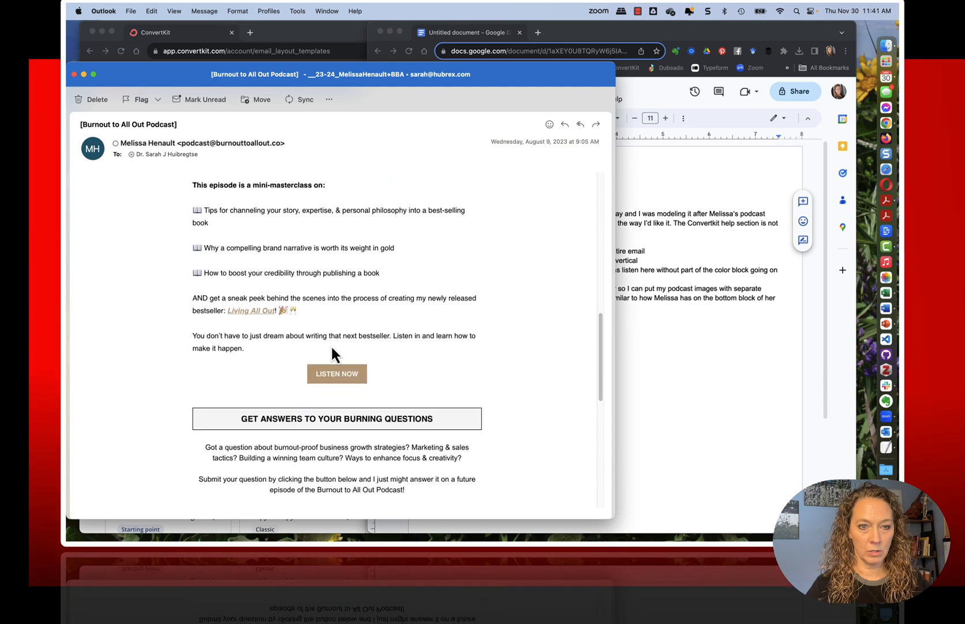
scroll(332, 353, "down", 1)
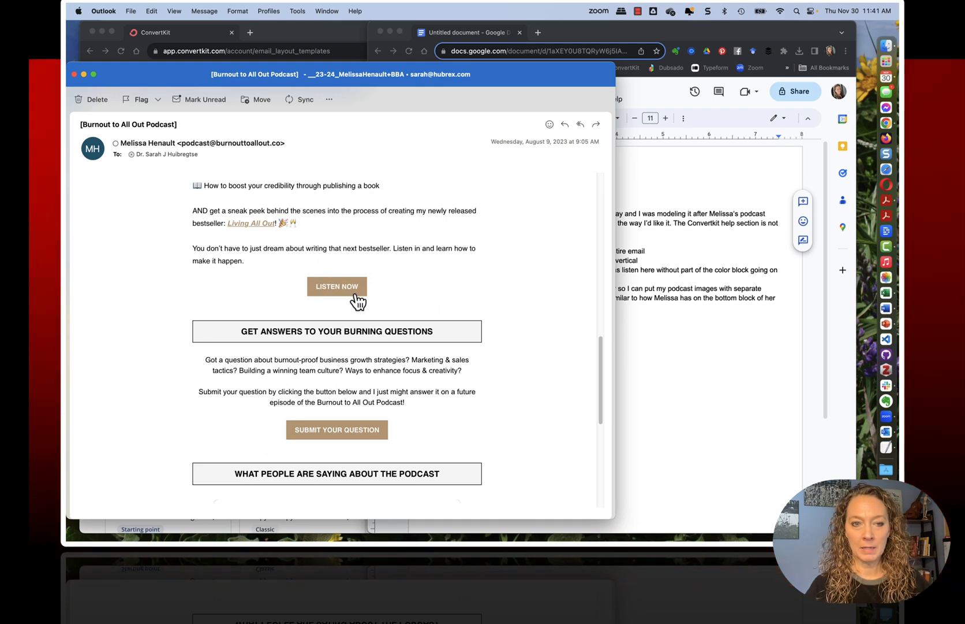
scroll(352, 297, "down", 2)
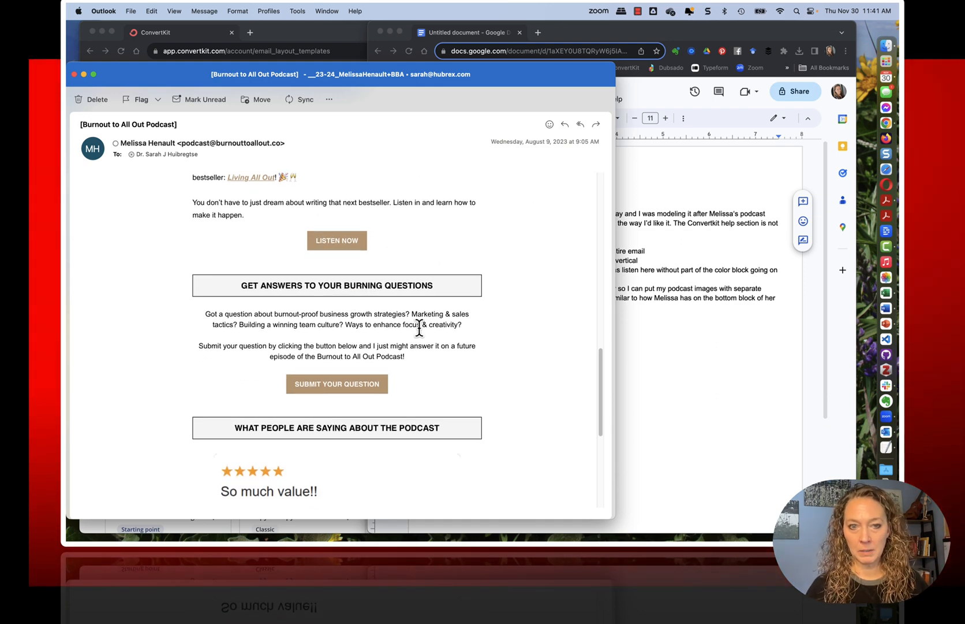
scroll(420, 327, "down", 5)
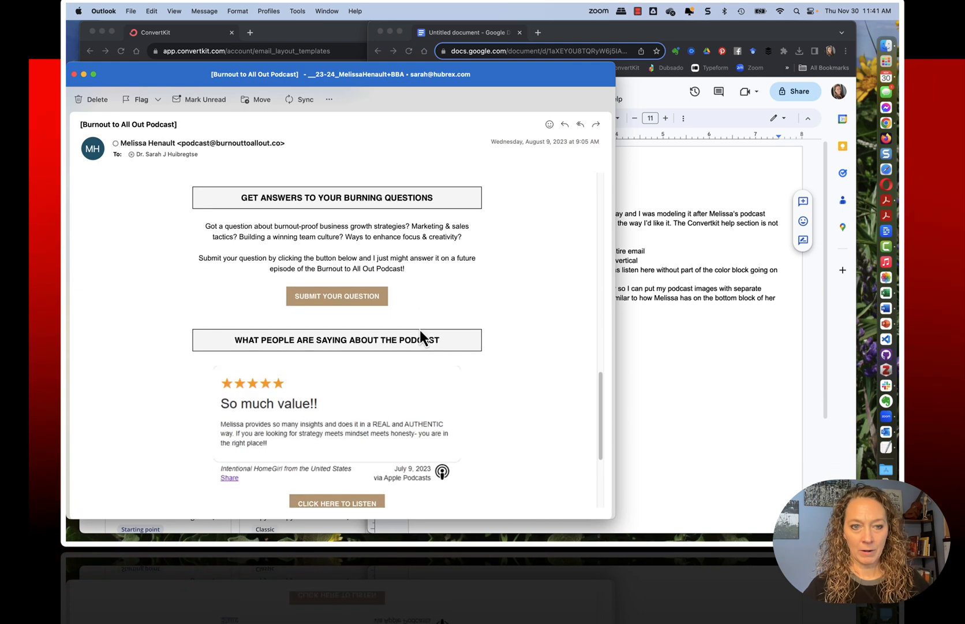
scroll(421, 332, "down", 4)
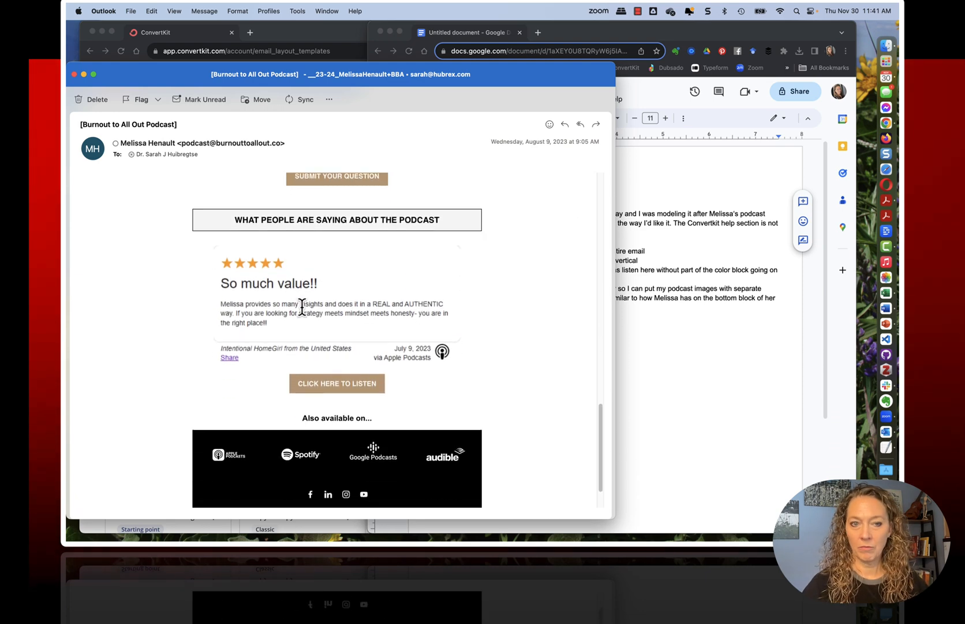
scroll(263, 372, "down", 3)
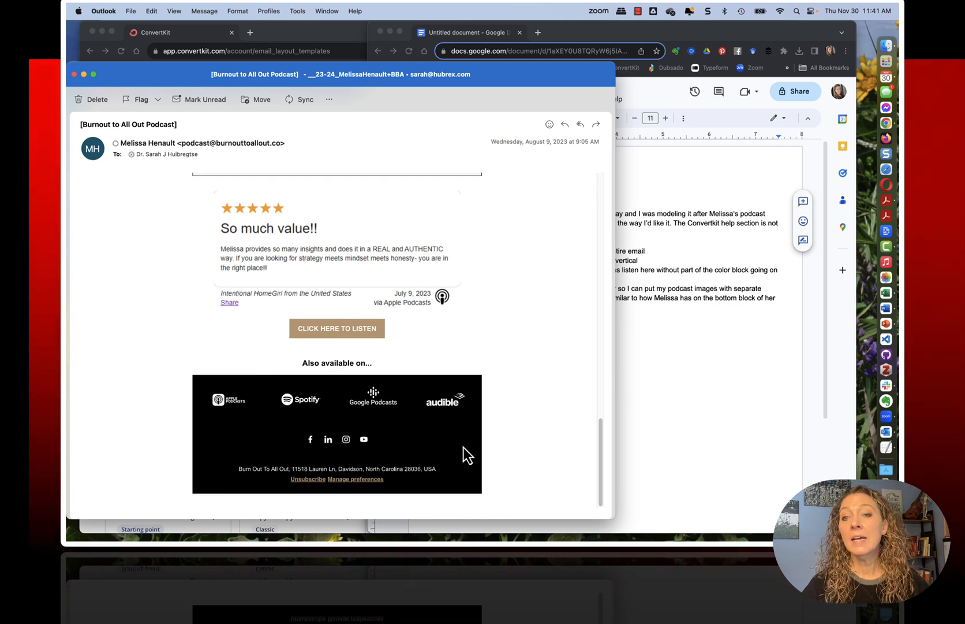
- Highlight the request to increase text size in one section in the document and compare it with the email's "NEW EPISODE" headline
left_click(677, 297)
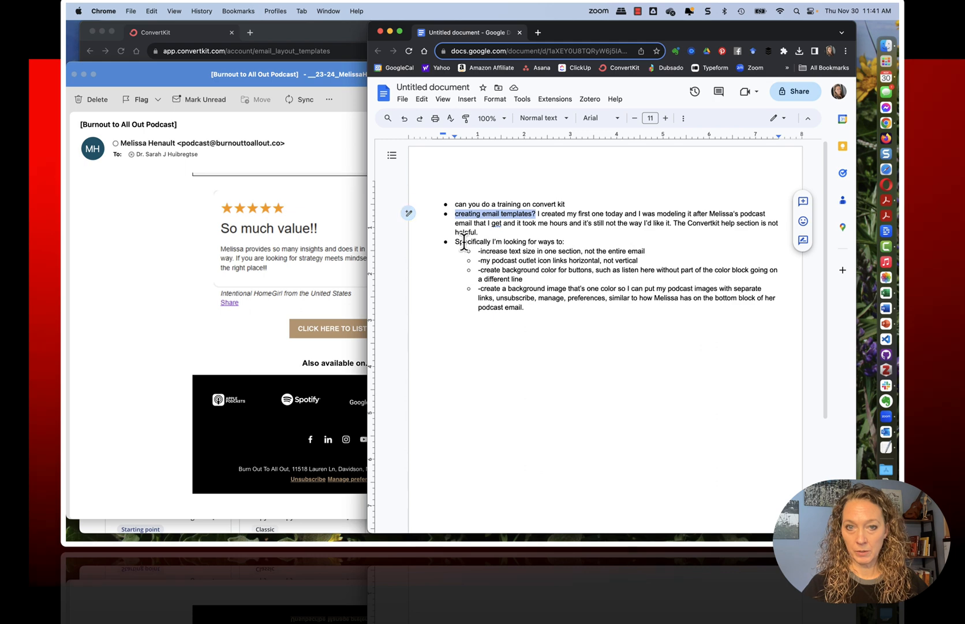
left_click_drag(481, 251, 587, 250)
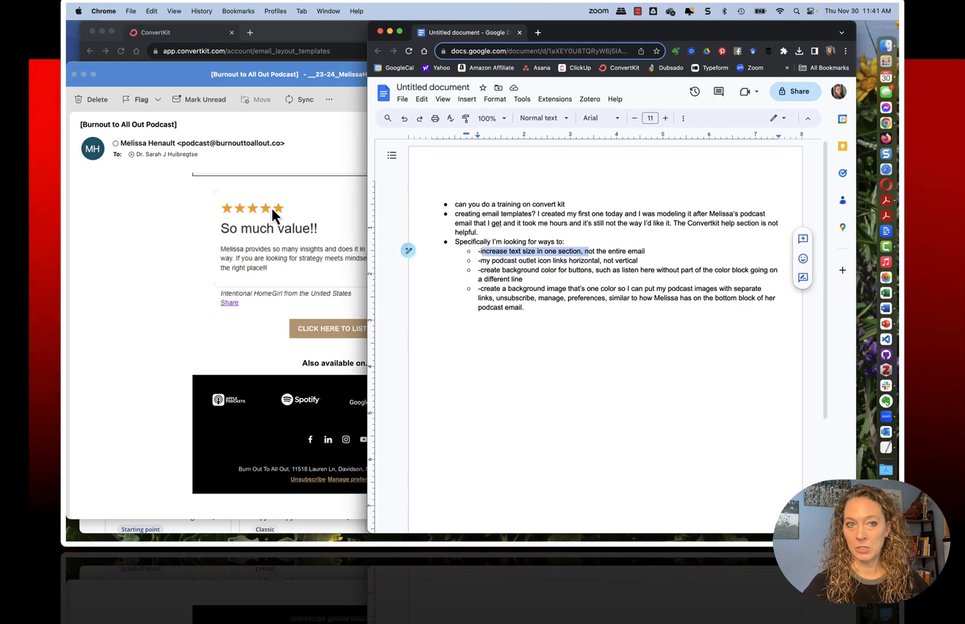
scroll(272, 209, "up", 15)
scroll(272, 209, "down", 4)
left_click(307, 206)
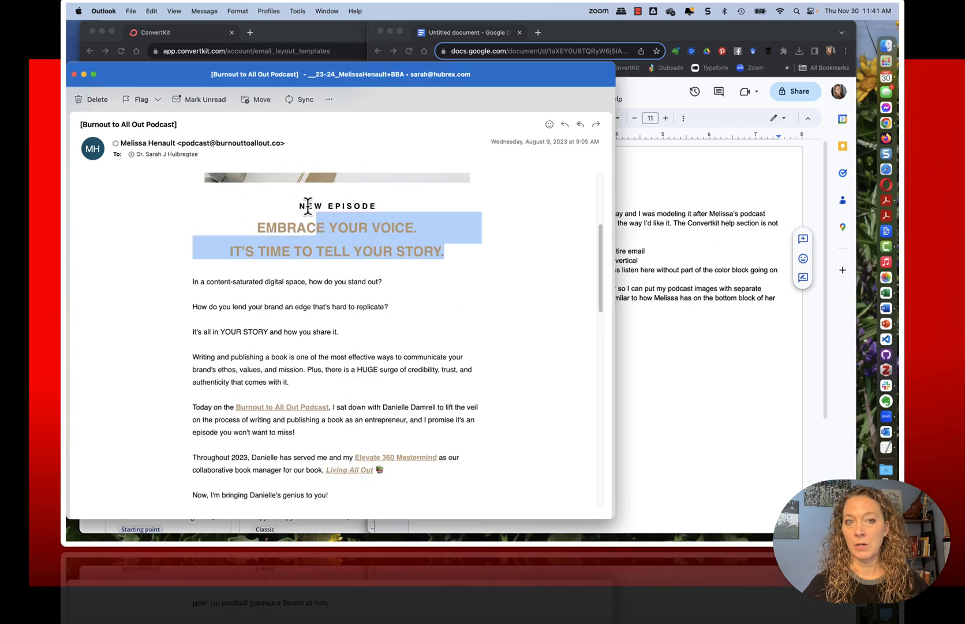
left_click(308, 206)
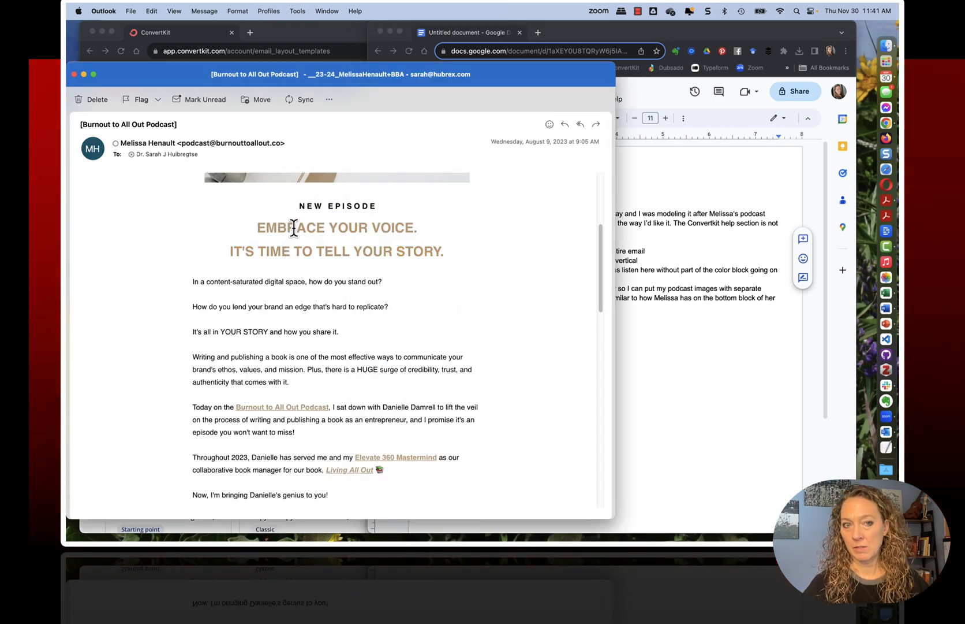
- Review the document's requests on horizontal icon links, button background color and a one-color background image, checking them against the email's footer
left_click(717, 246)
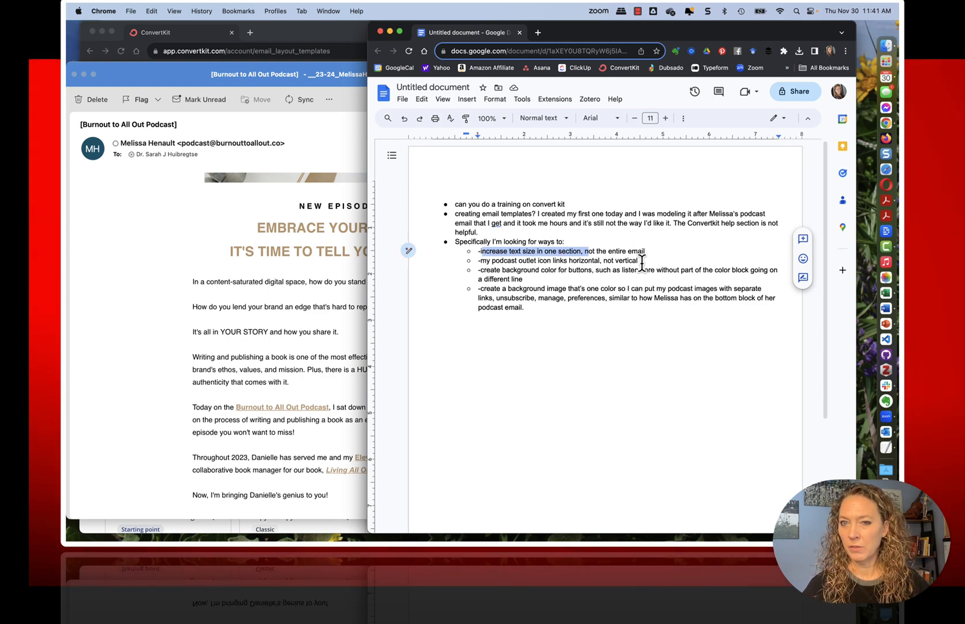
left_click_drag(640, 260, 474, 260)
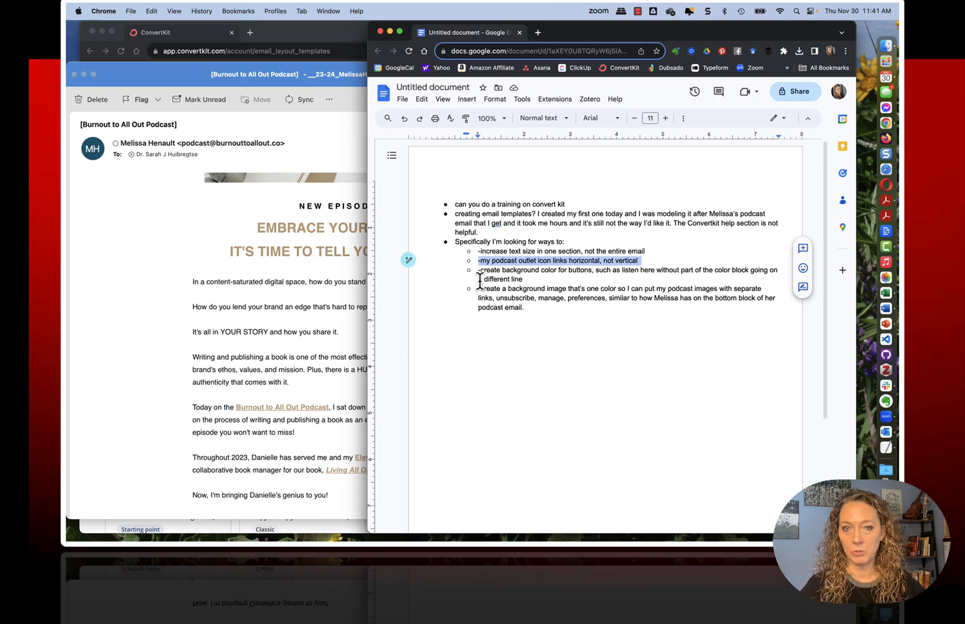
left_click(480, 270)
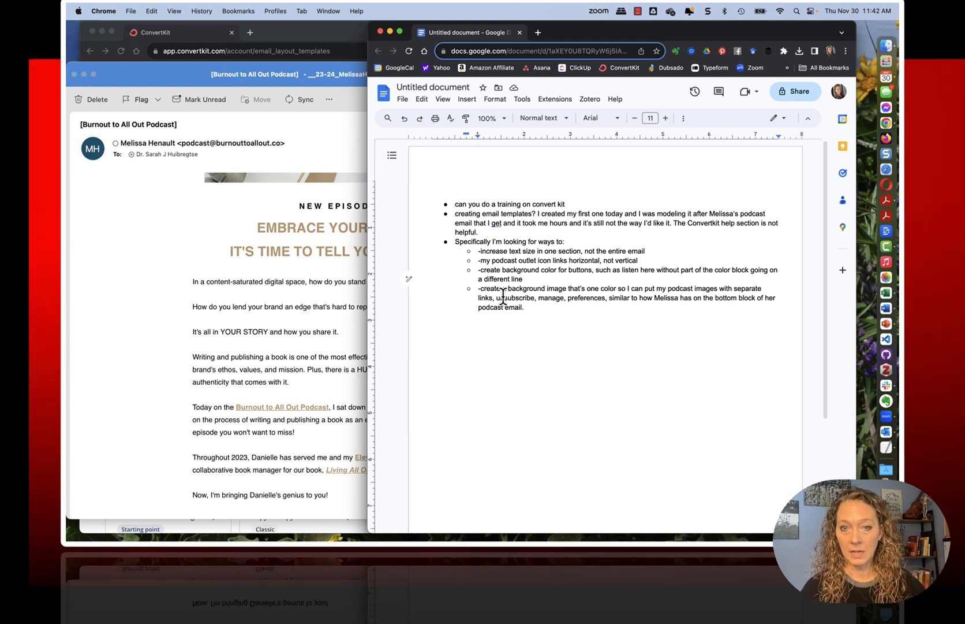
scroll(273, 410, "down", 2)
scroll(272, 407, "down", 15)
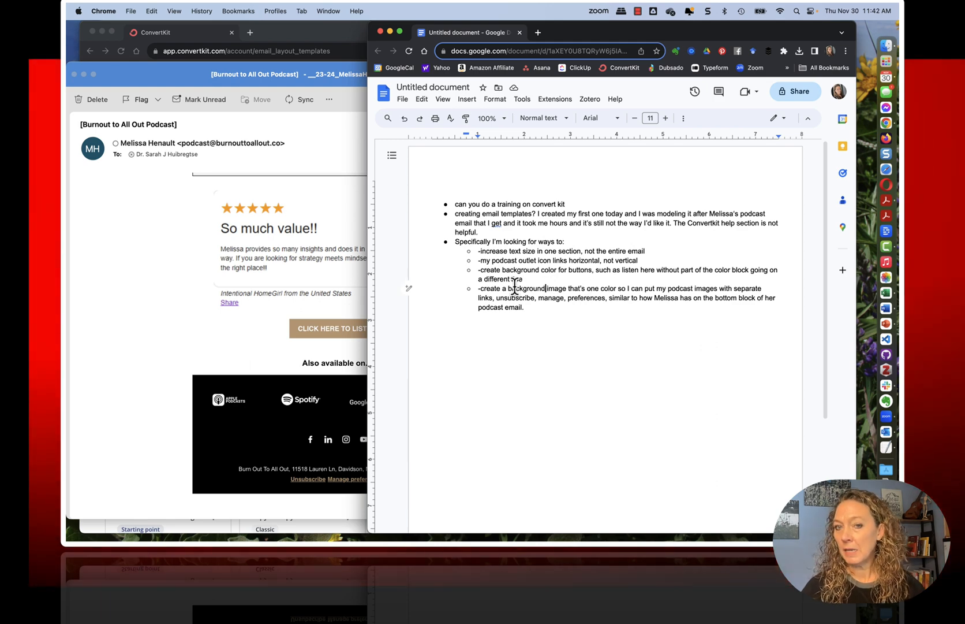
left_click_drag(546, 288, 616, 283)
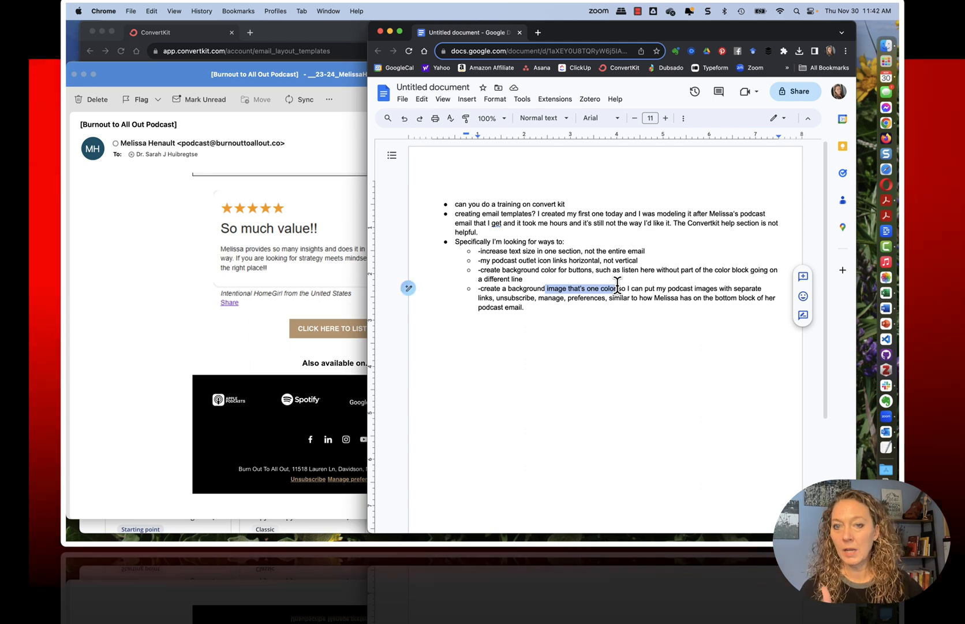
left_click(630, 251)
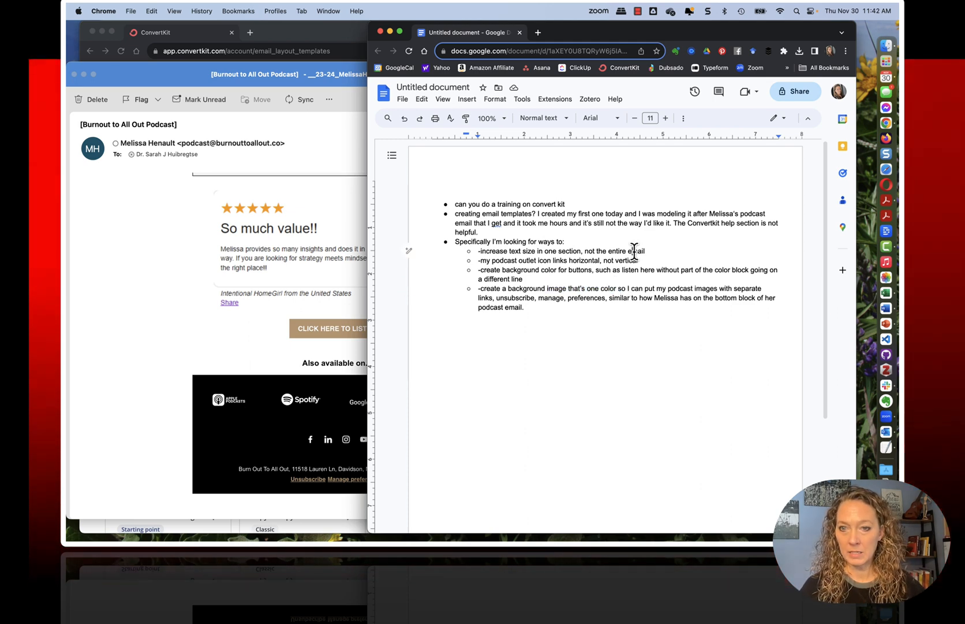
- Move the document and email windows away to uncover ConvertKit's Email Templates page, and reposition its browser window
left_click_drag(752, 32, 67, 52)
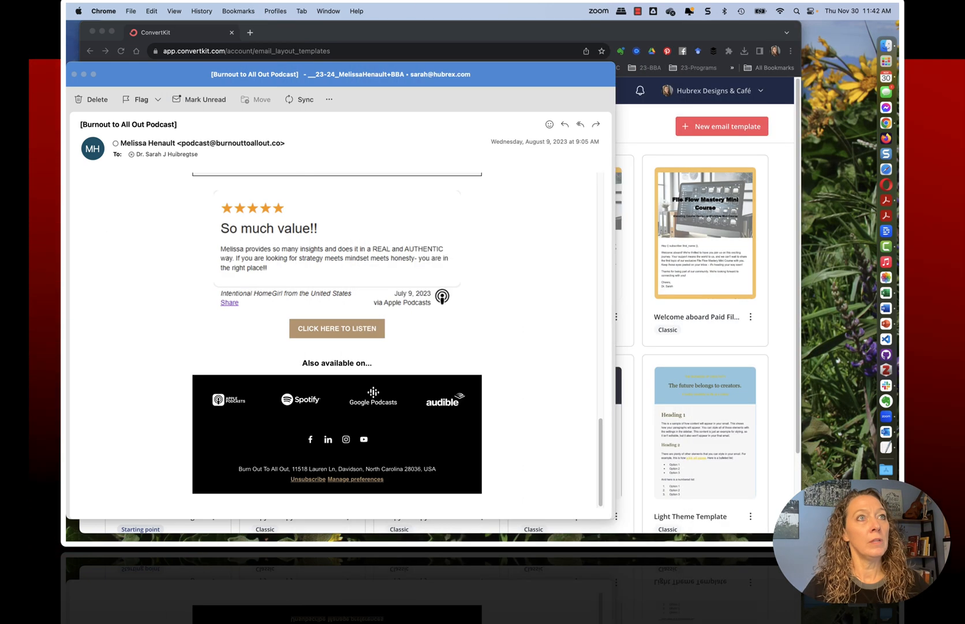
left_click_drag(534, 72, 67, 102)
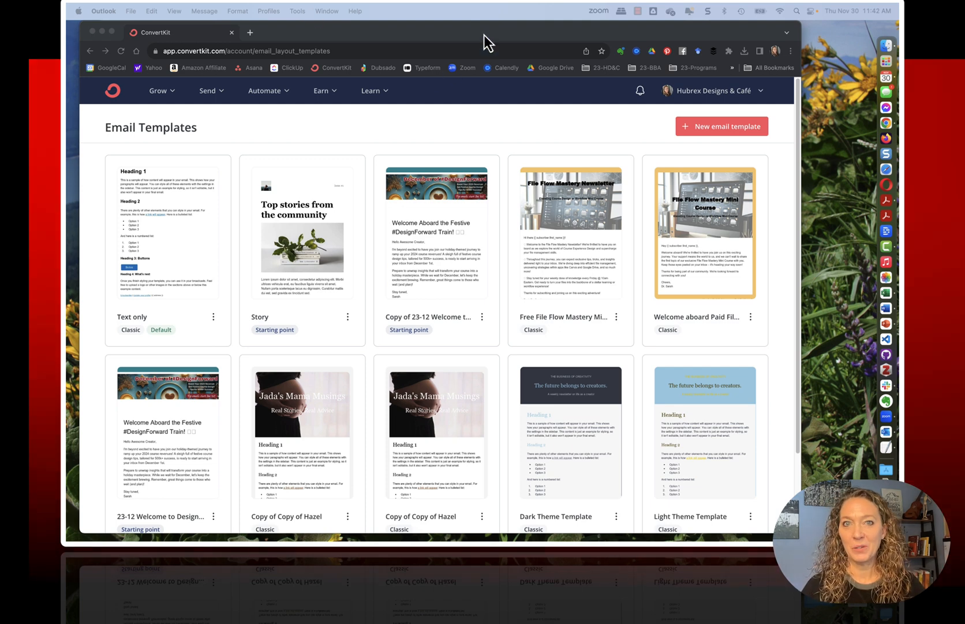
left_click_drag(549, 33, 568, 25)
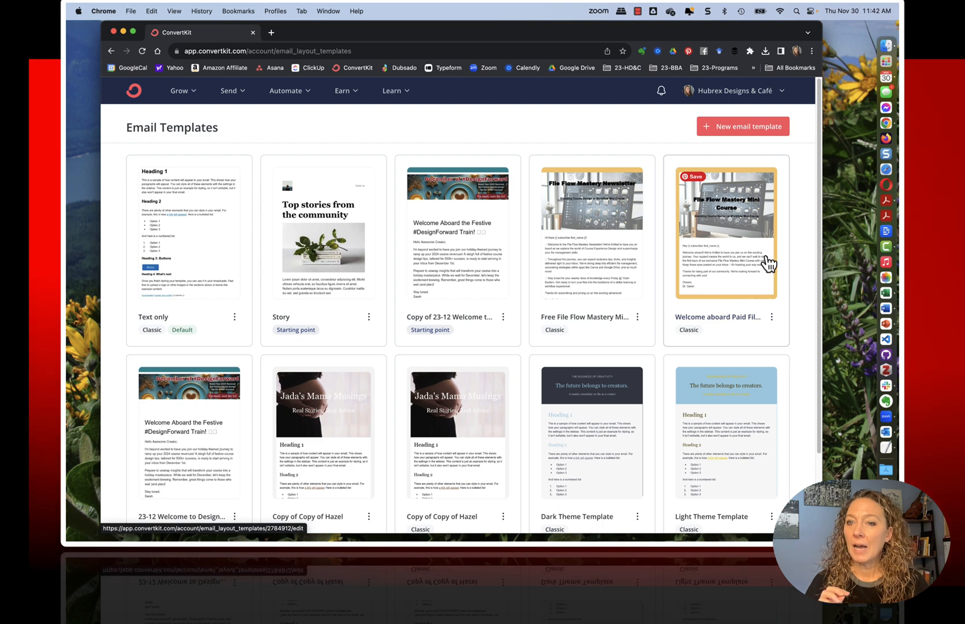
- Browse the email templates and open the Story template for editing
scroll(675, 418, "down", 2)
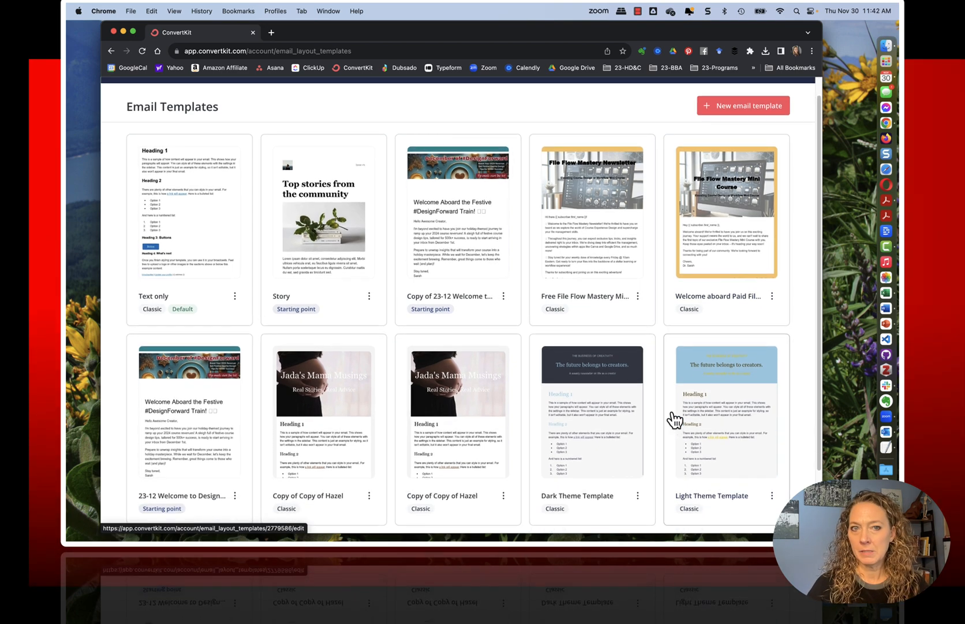
scroll(673, 417, "down", 1)
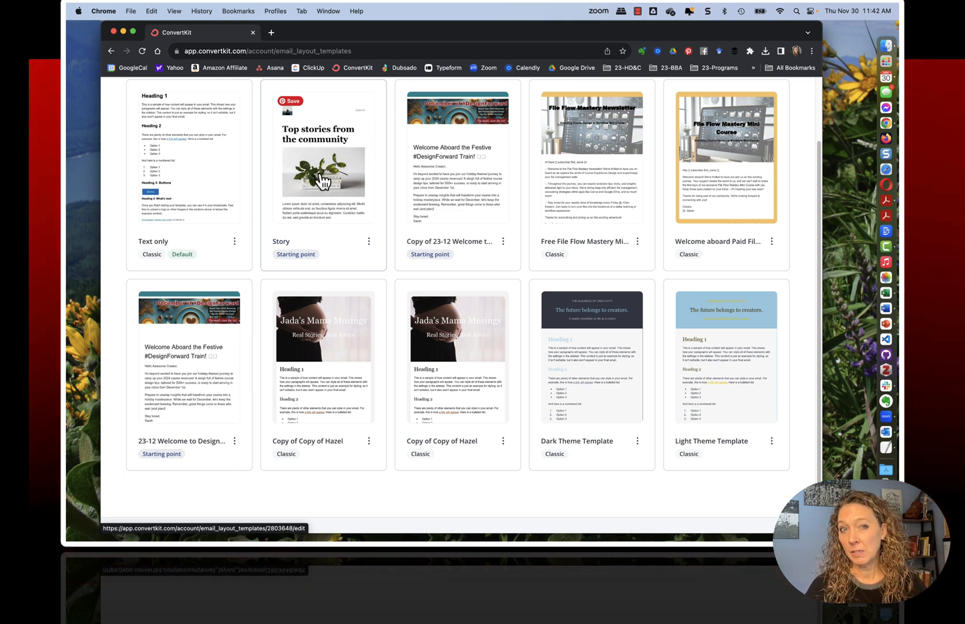
left_click(322, 181)
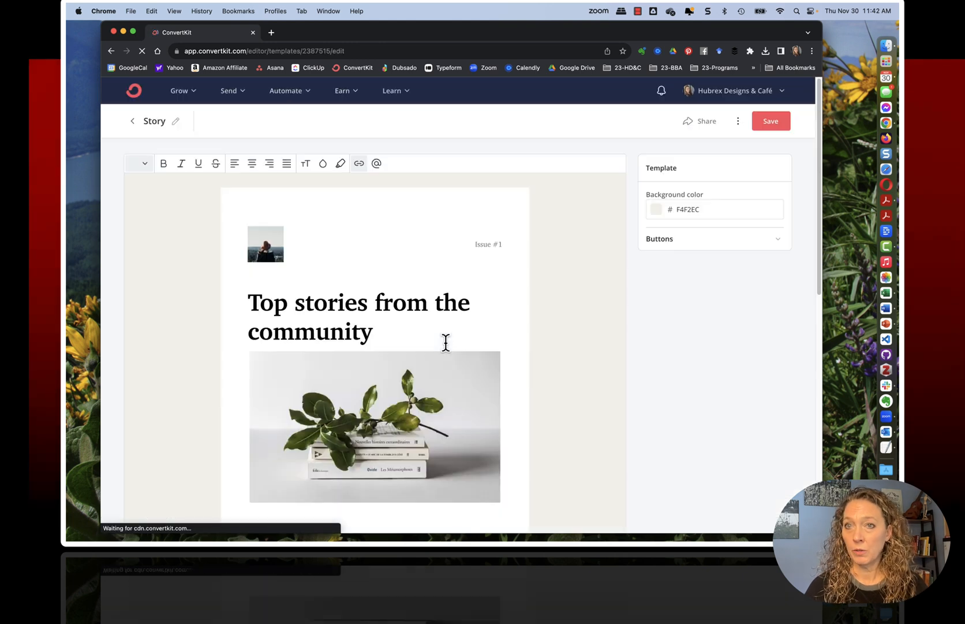
- Examine the Story template's heading and body text settings, its image, story button, social icons and footer links
scroll(446, 343, "down", 1)
scroll(380, 296, "down", 1)
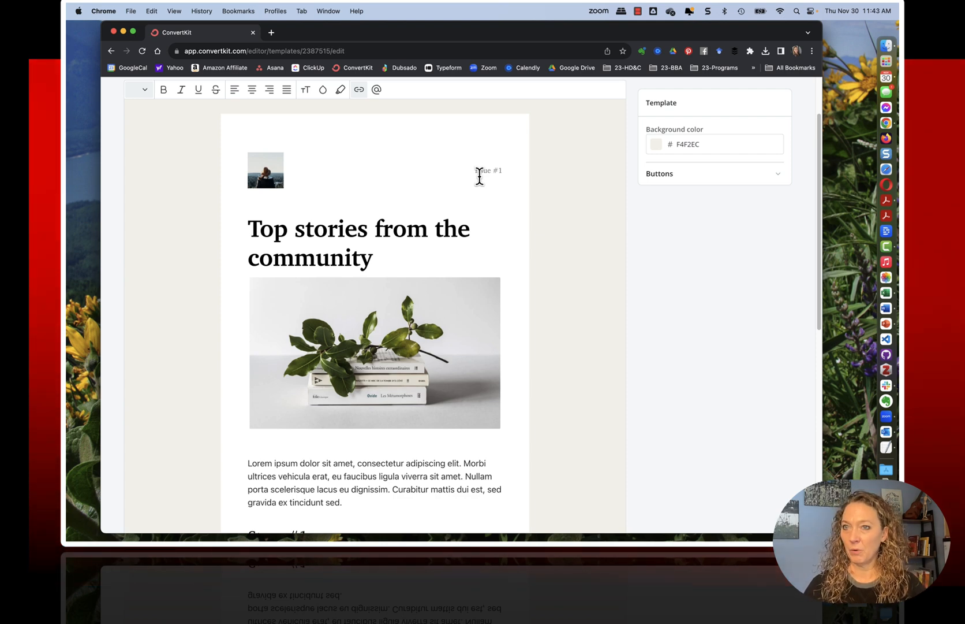
scroll(480, 176, "down", 2)
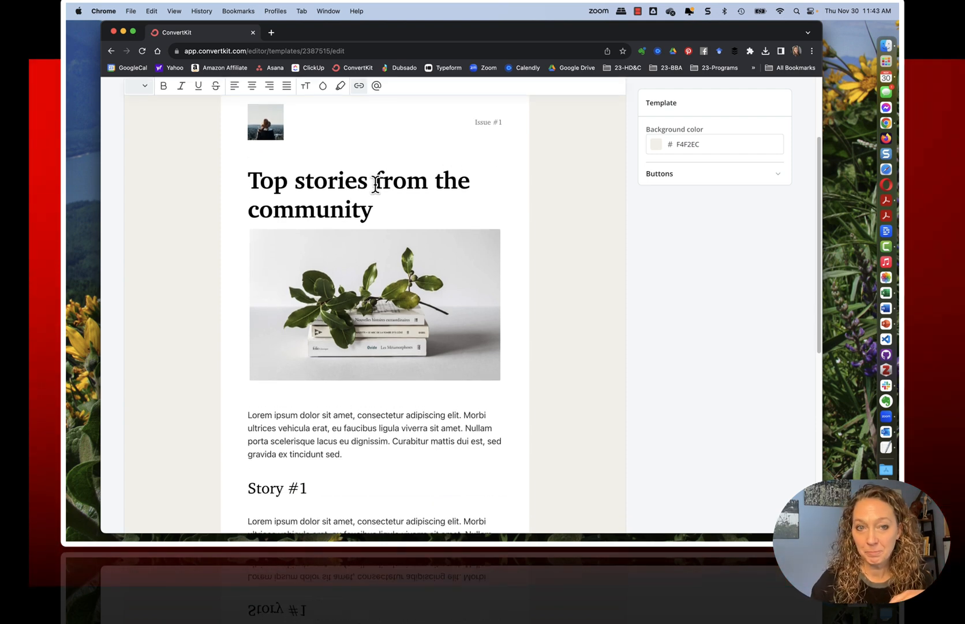
left_click(330, 202)
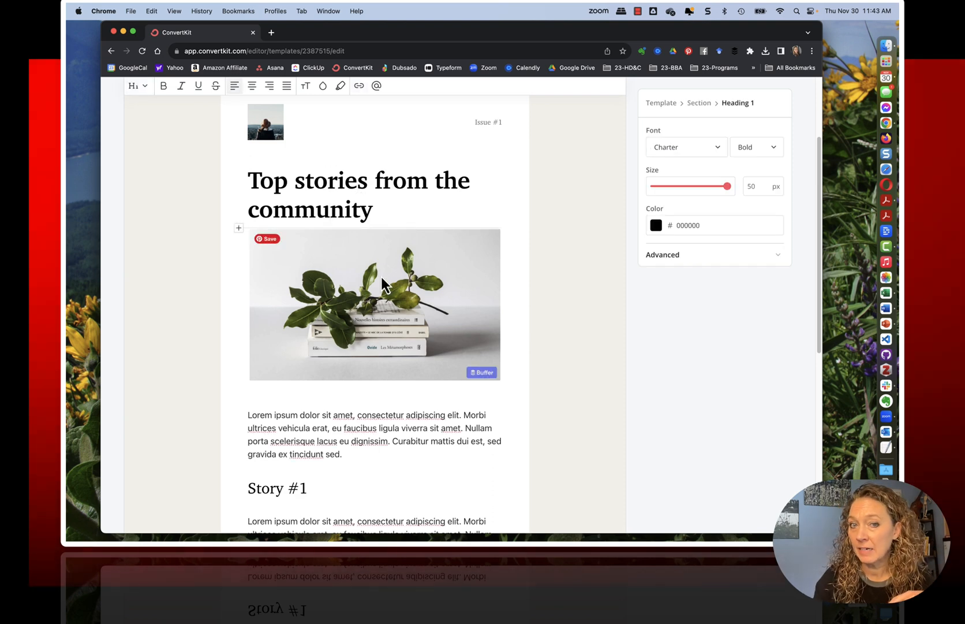
scroll(381, 283, "down", 5)
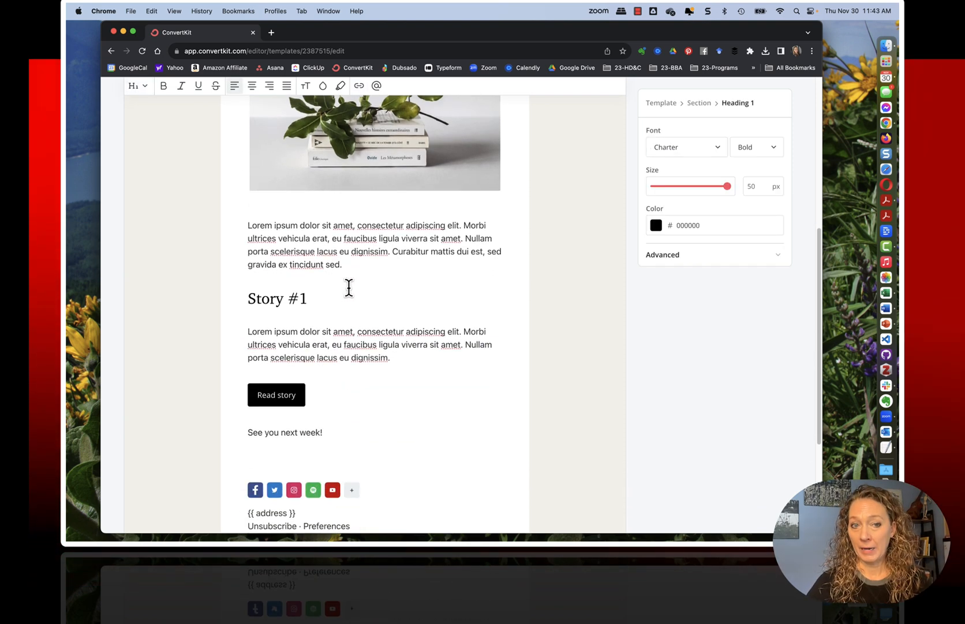
scroll(319, 296, "down", 1)
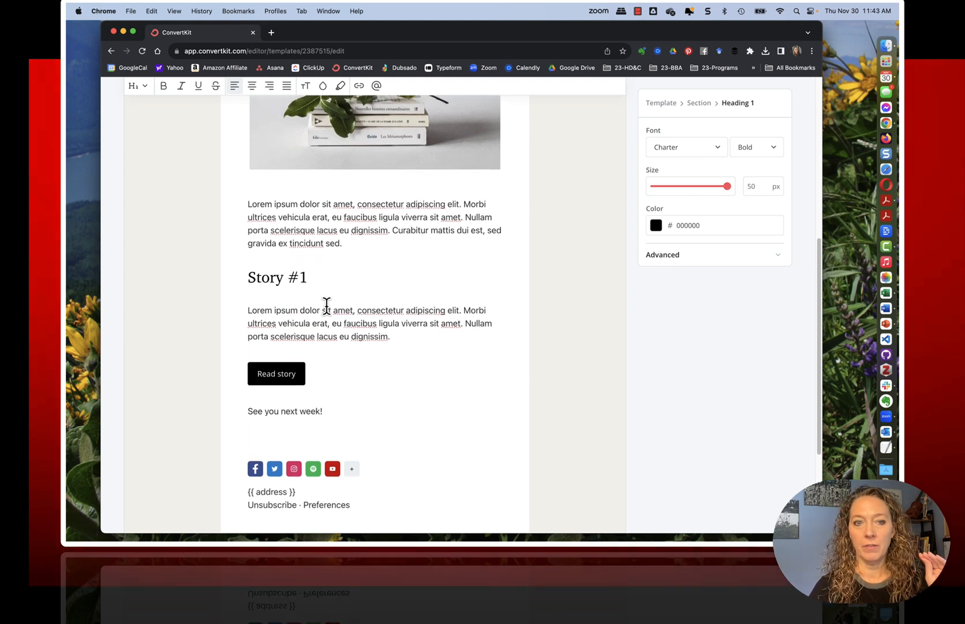
left_click(332, 321)
scroll(329, 318, "down", 4)
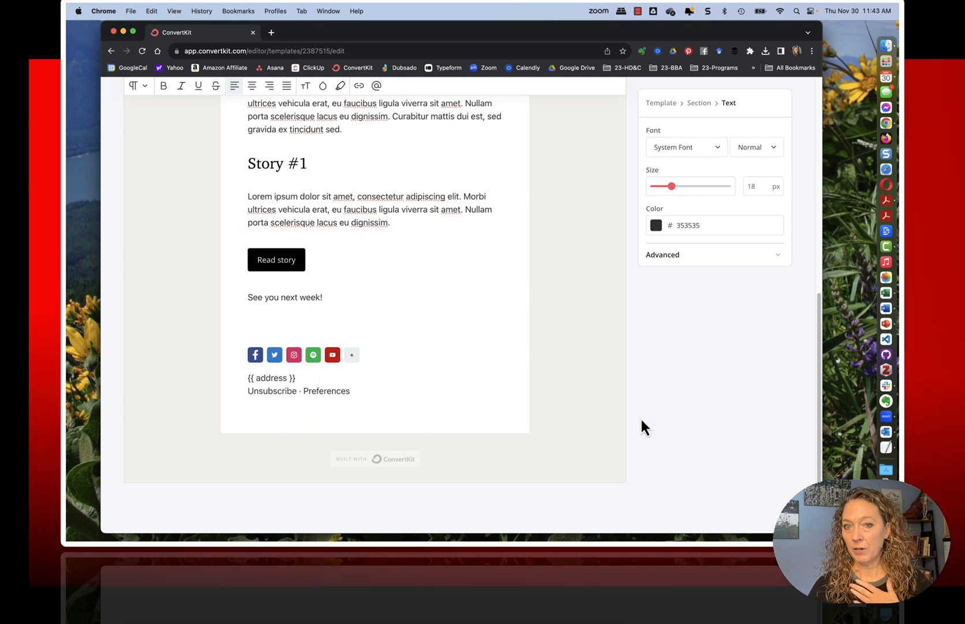
- Leave the Story template and look through the starting point designs offered for a new email template
scroll(641, 420, "up", 10)
scroll(641, 420, "up", 2)
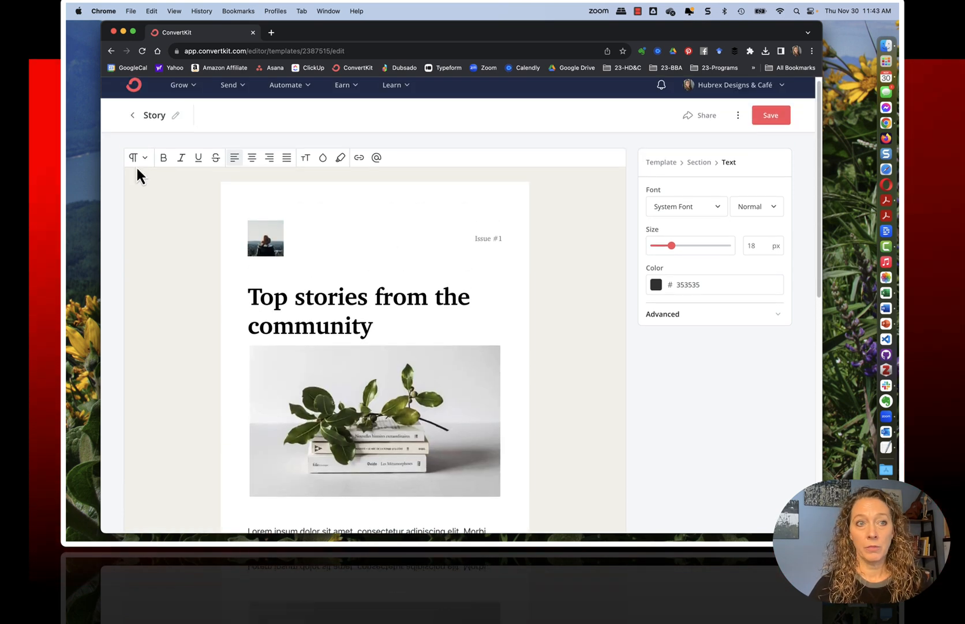
left_click(134, 118)
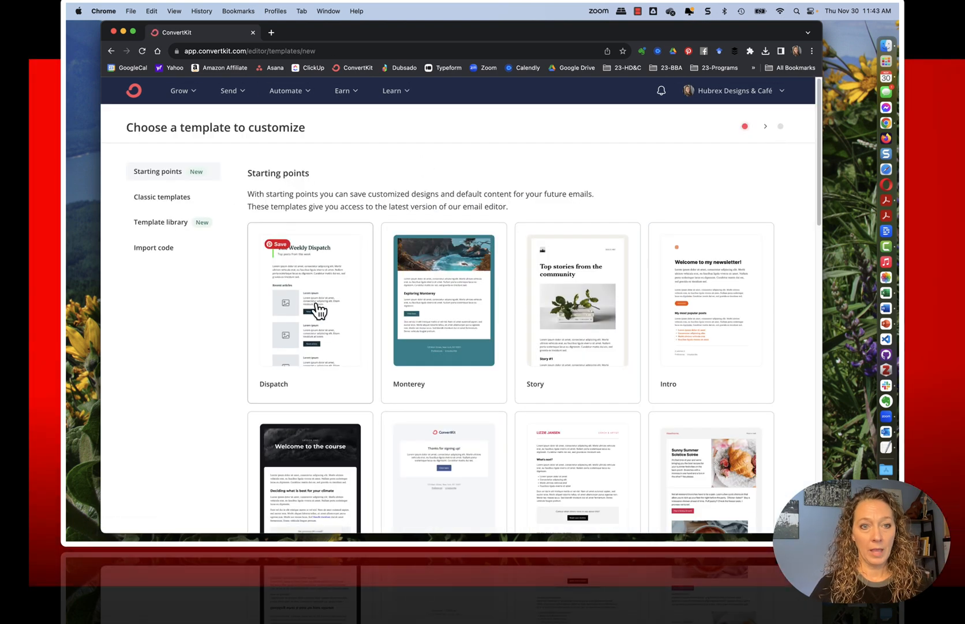
scroll(320, 310, "down", 1)
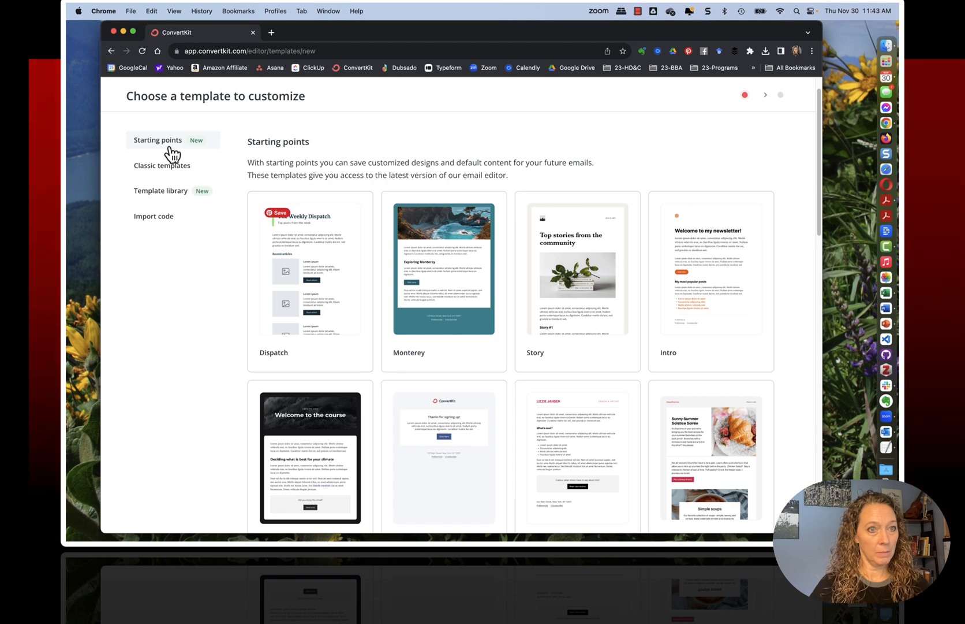
scroll(395, 353, "down", 10)
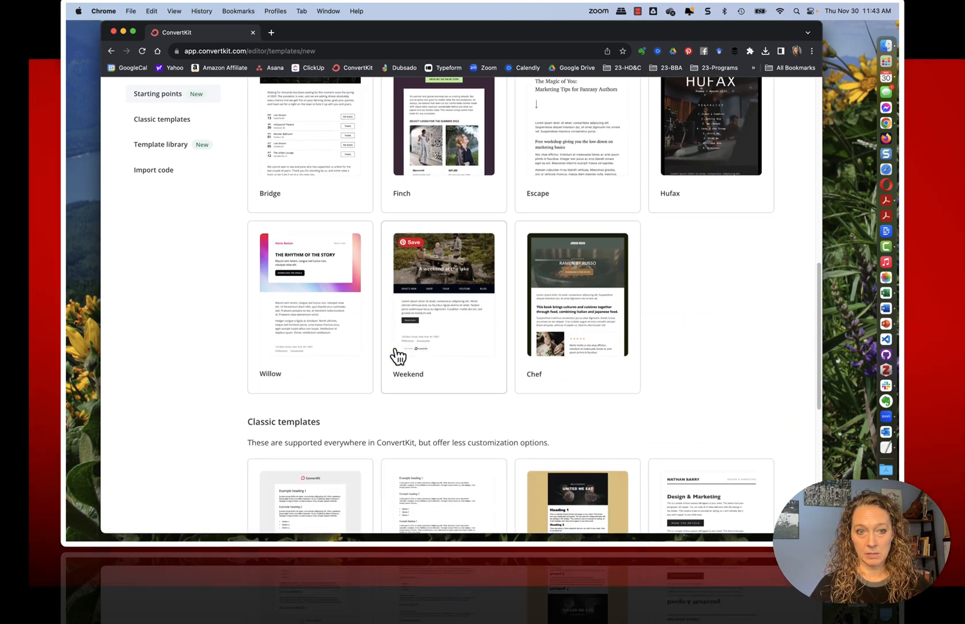
scroll(396, 355, "down", 4)
scroll(396, 355, "up", 15)
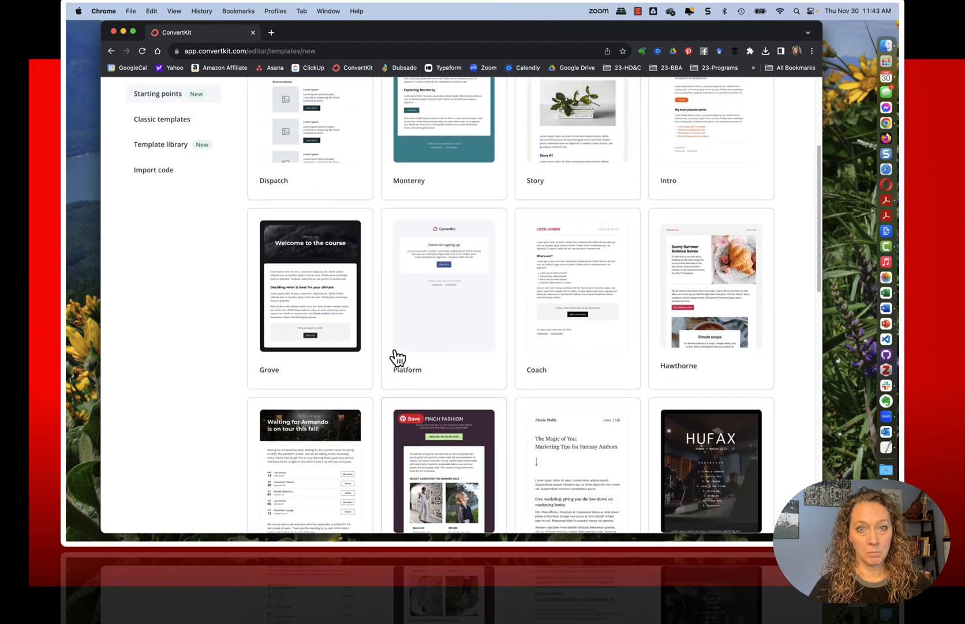
scroll(396, 356, "up", 2)
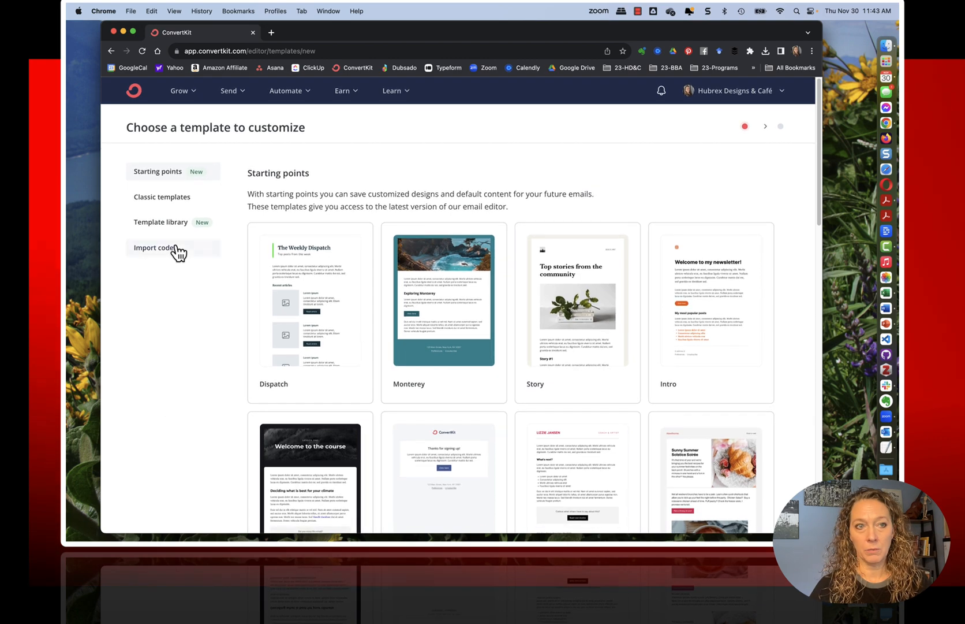
- Look over the classic templates and the code import option, and open the Story starting point for editing
left_click(166, 202)
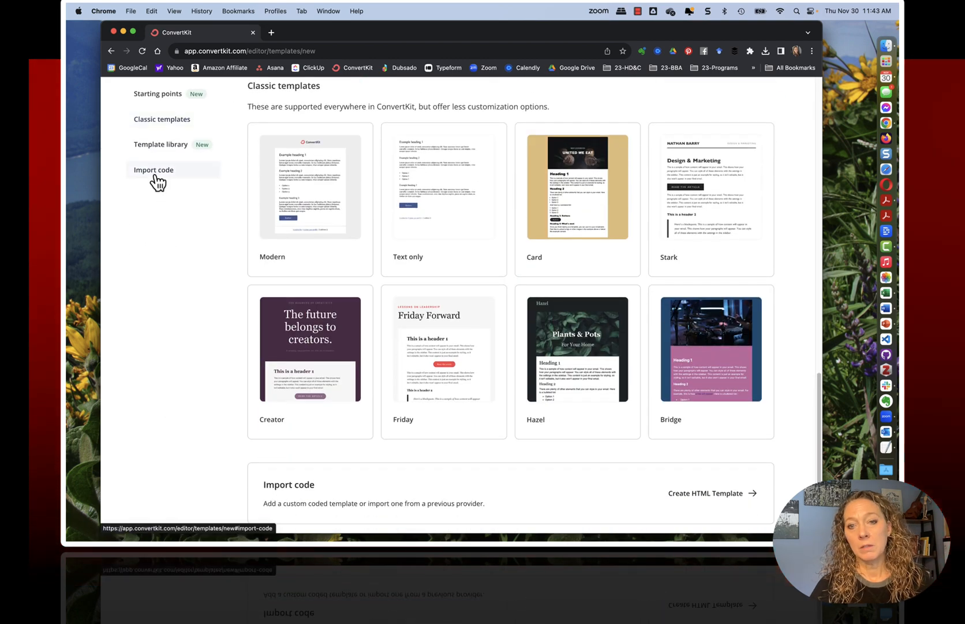
scroll(154, 187, "up", 5)
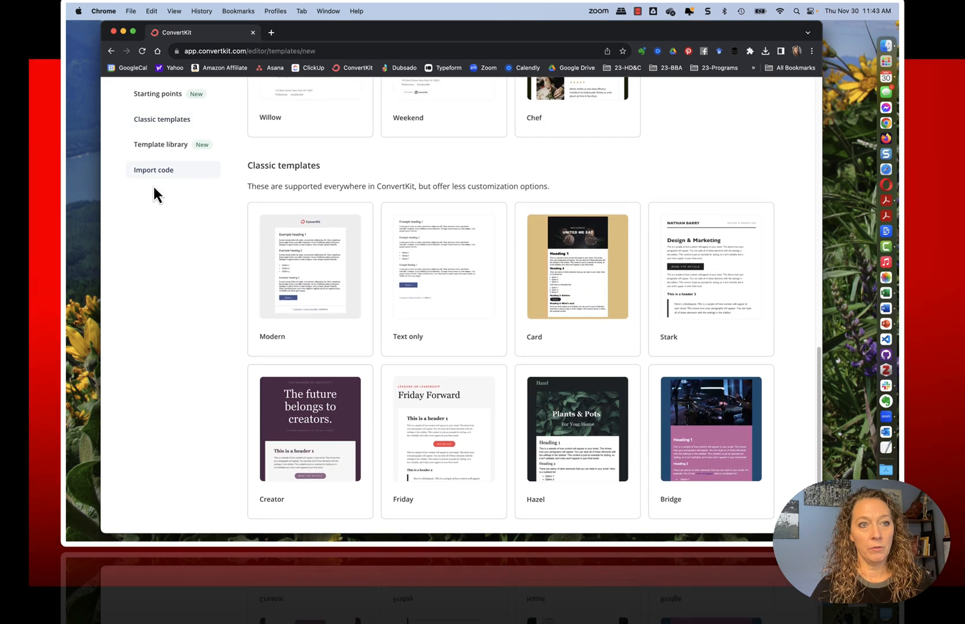
scroll(153, 186, "up", 8)
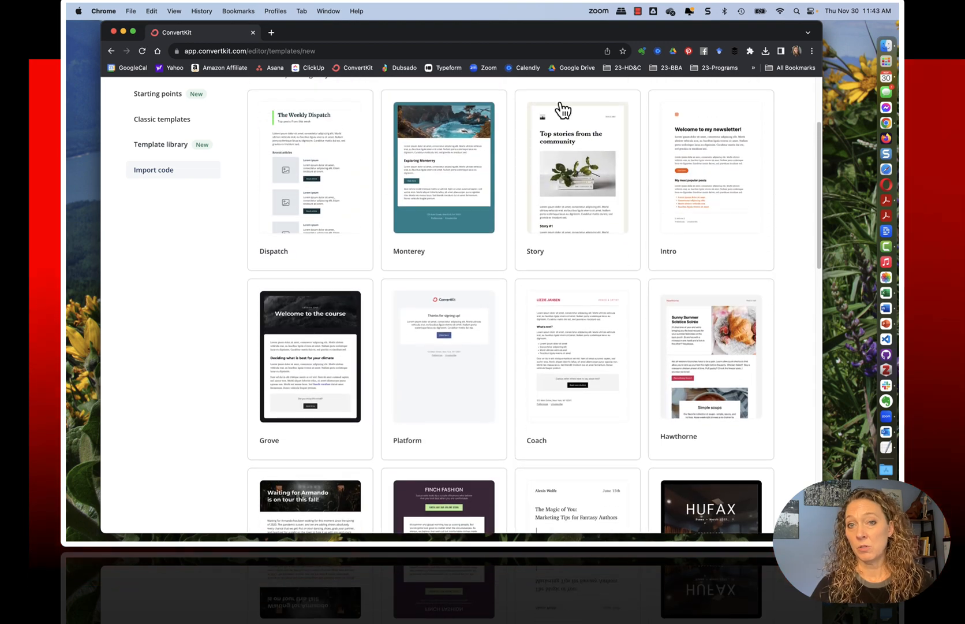
left_click(576, 142)
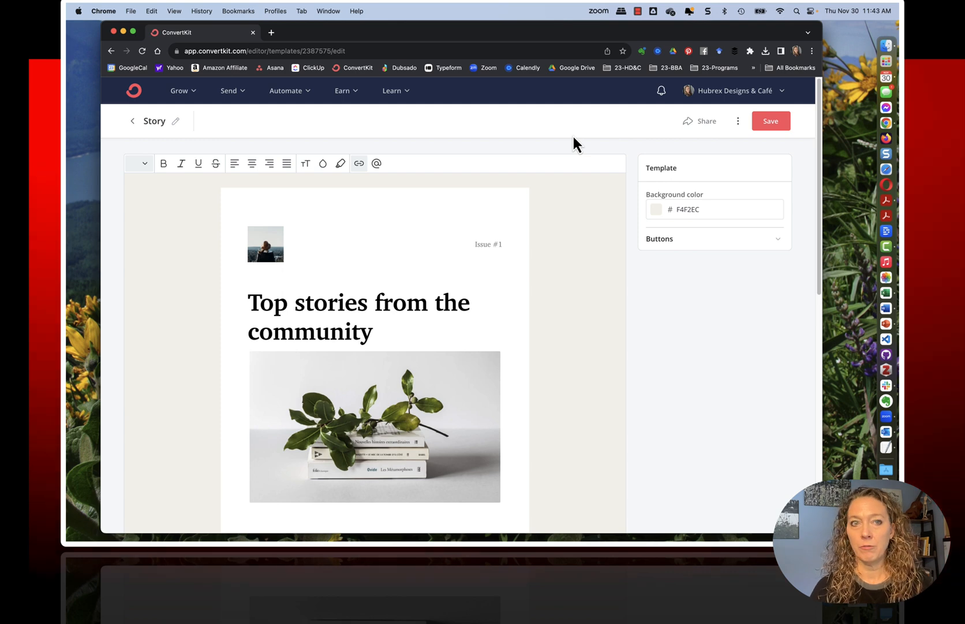
- Examine the settings of the main heading and the image in the Story template
scroll(463, 321, "down", 1)
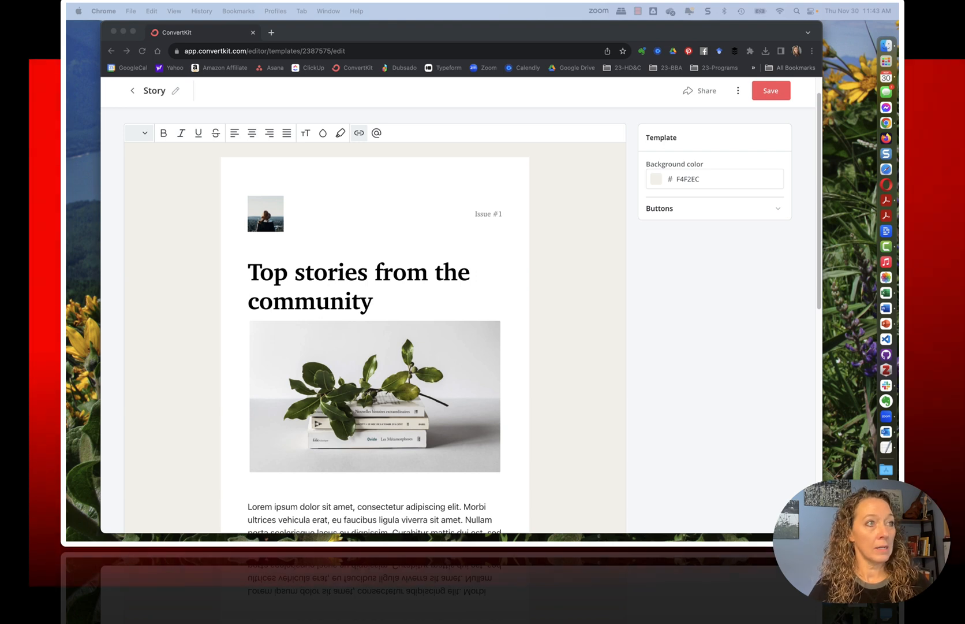
left_click(300, 272)
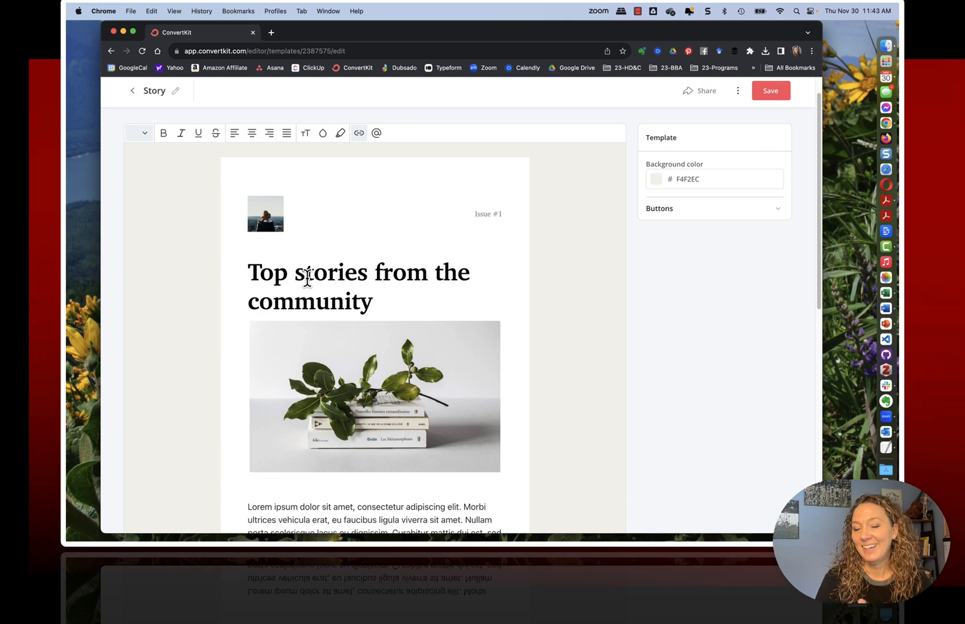
left_click(373, 300)
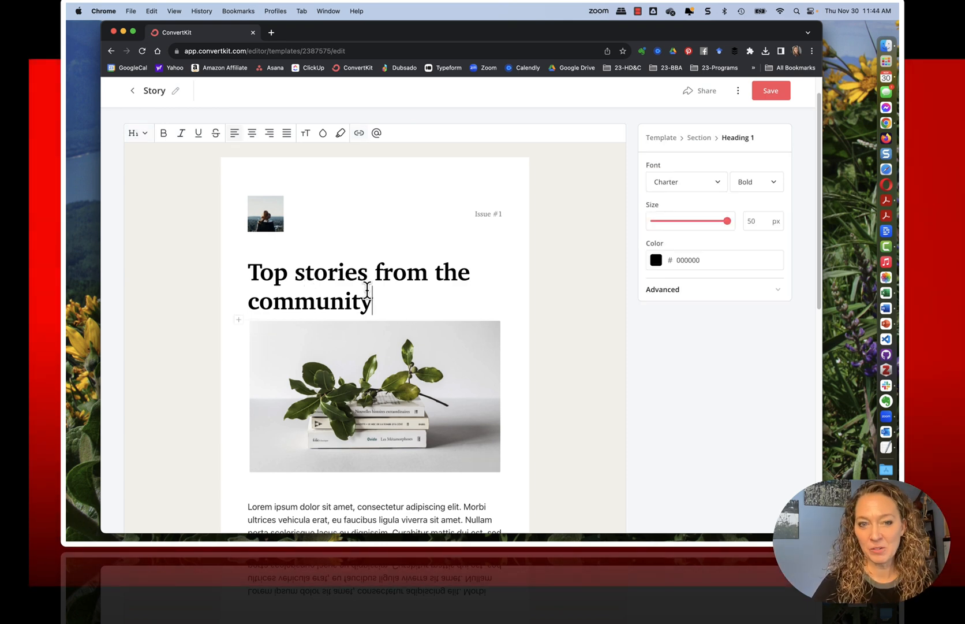
left_click(572, 319)
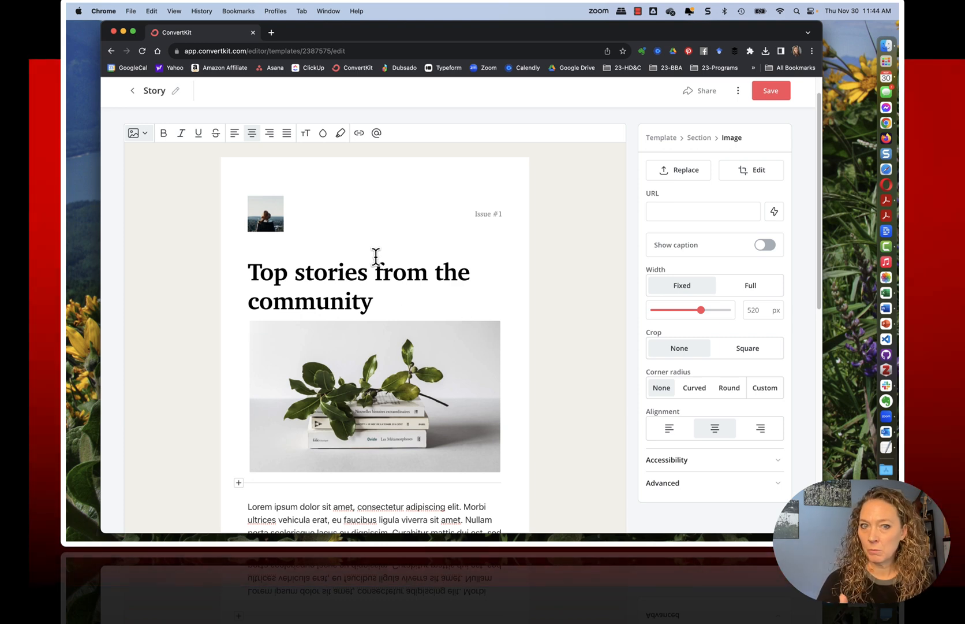
- Insert a paragraph reading "fjieowjfi jfiejof jfoej" between the main heading and the image, and compare its text settings with the heading's
left_click(288, 272)
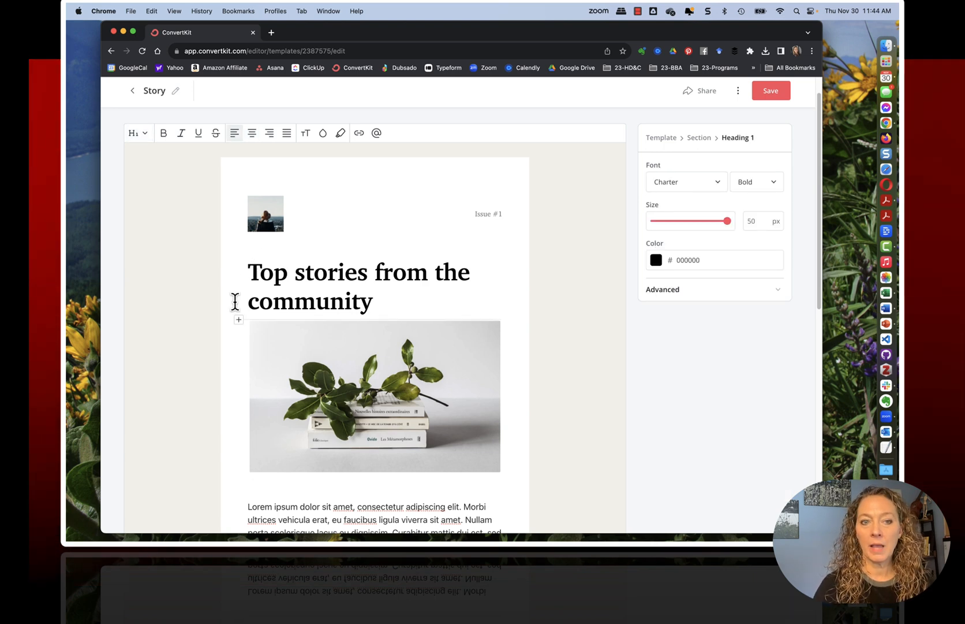
left_click(240, 321)
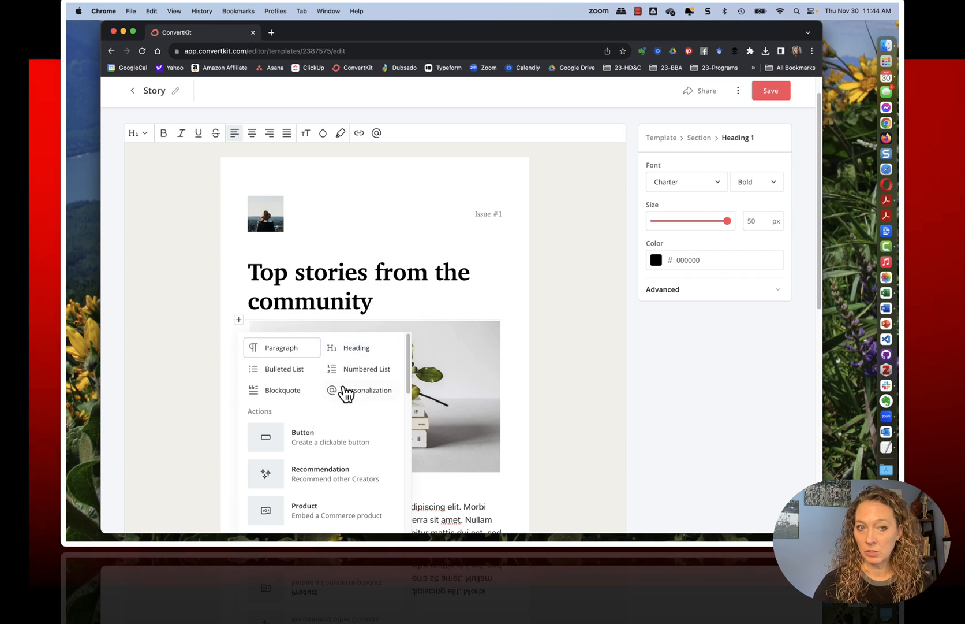
left_click(283, 348)
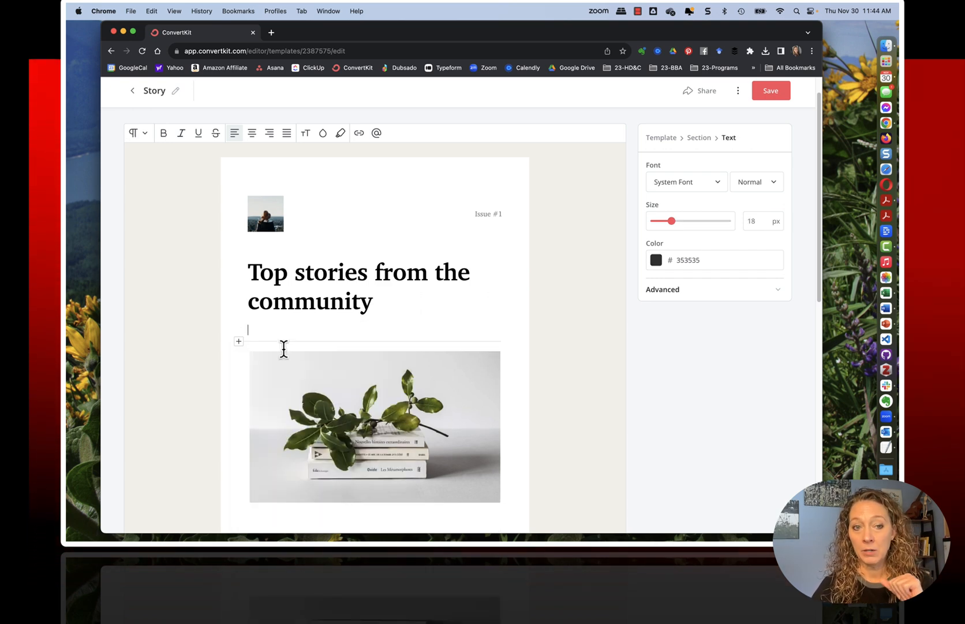
type("fjieowfi jfiejof jfoej")
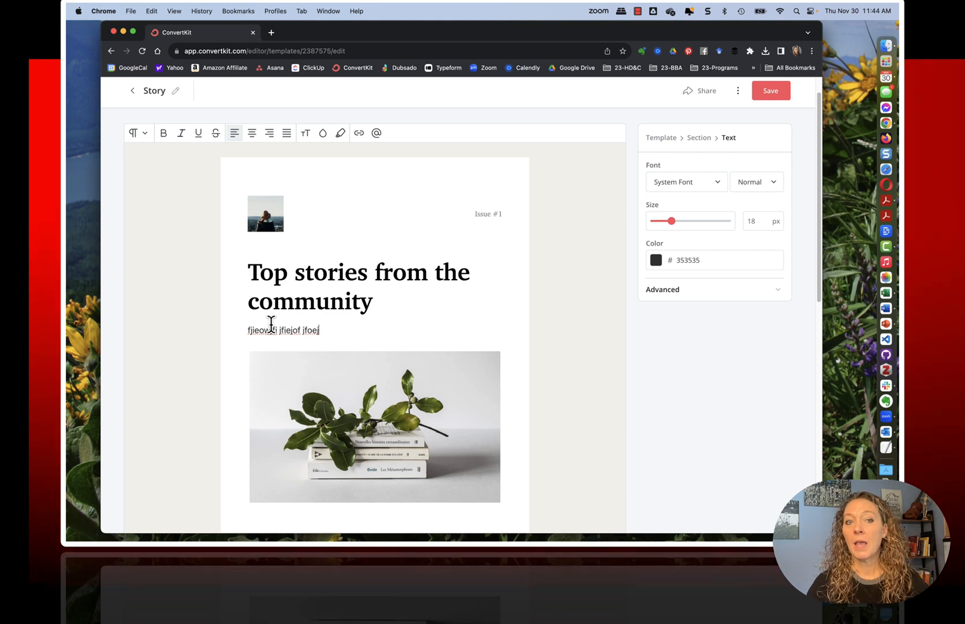
left_click(297, 274)
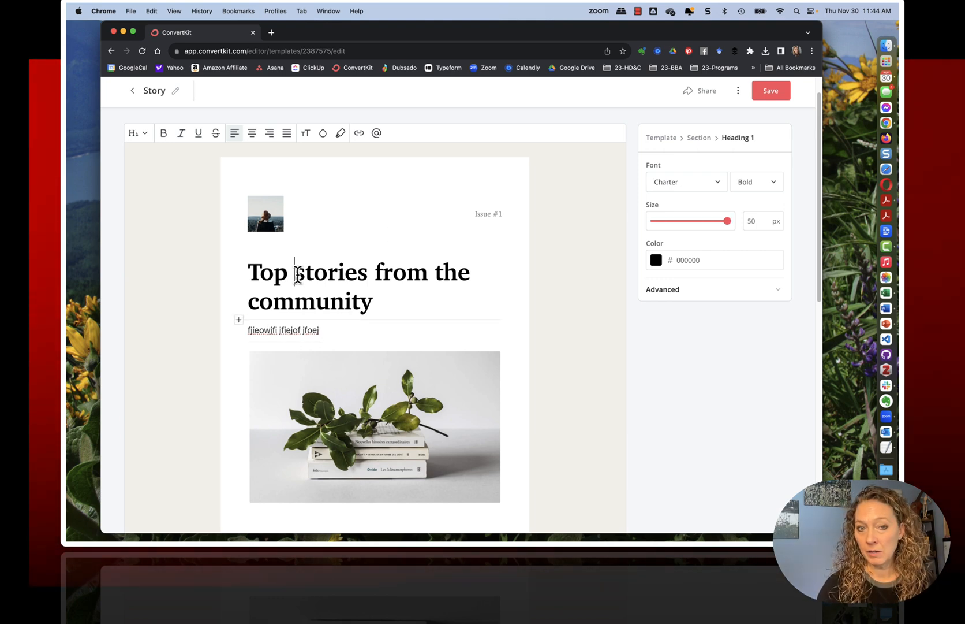
left_click(292, 327)
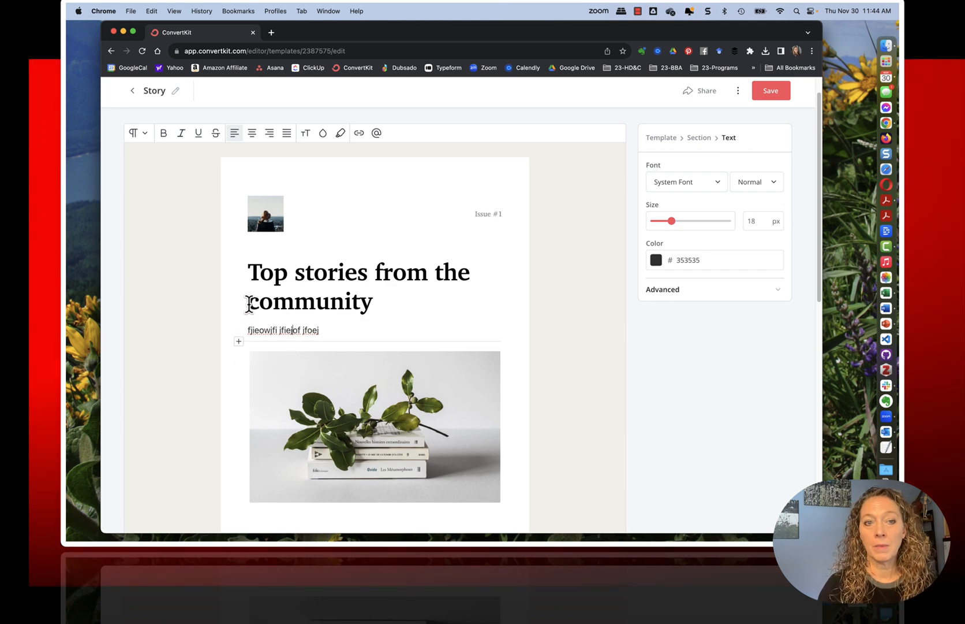
- Insert a heading block directly below the main heading and set its style to Heading 2
left_click(274, 298)
left_click(239, 322)
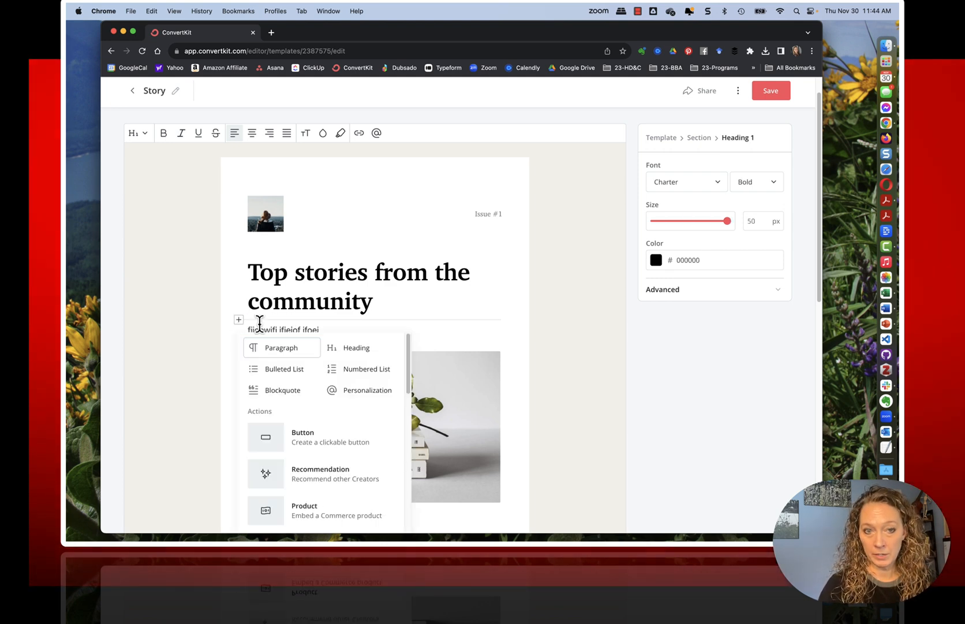
left_click(370, 350)
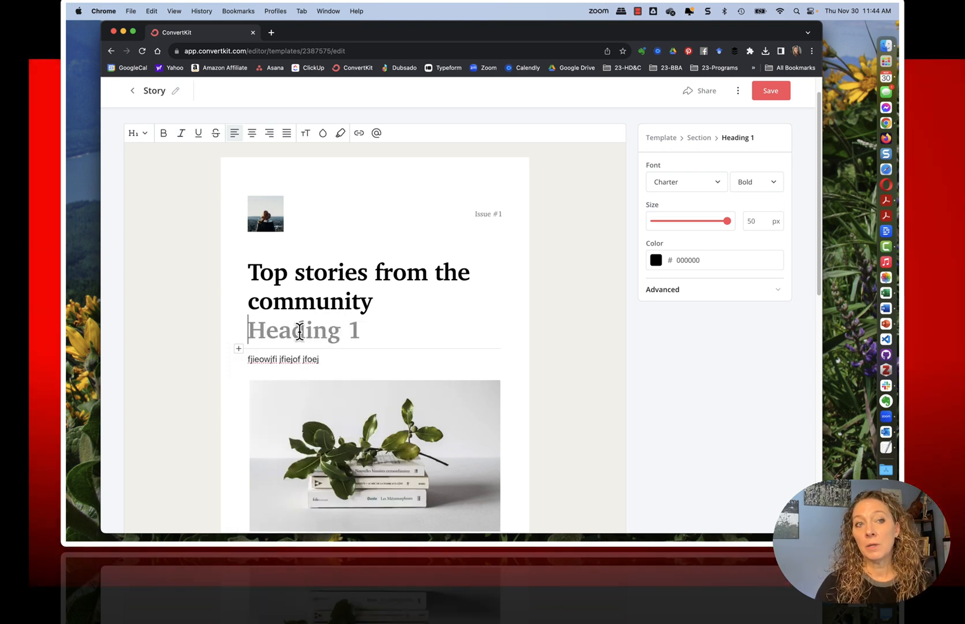
left_click(144, 136)
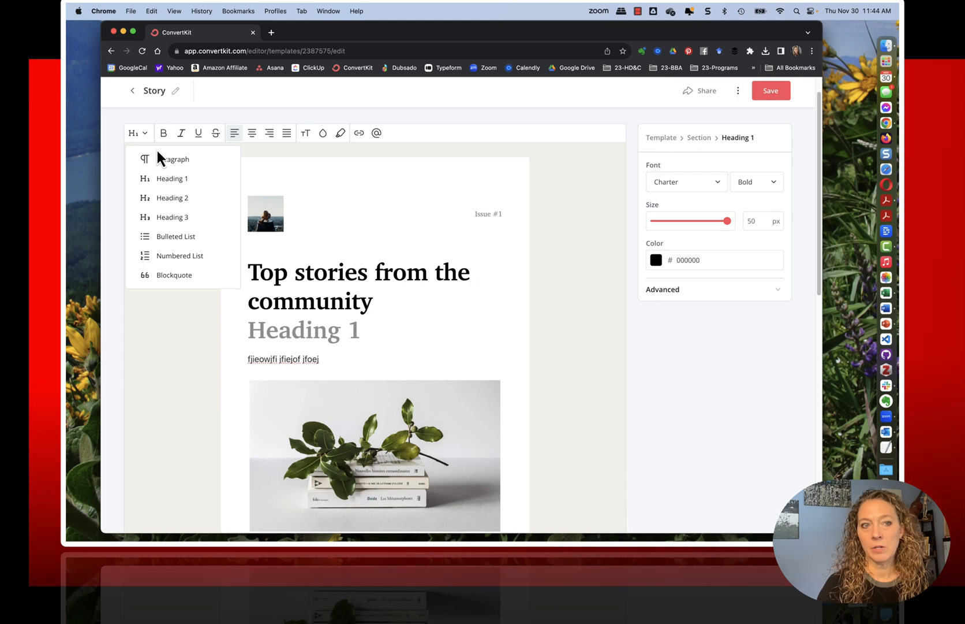
left_click(173, 198)
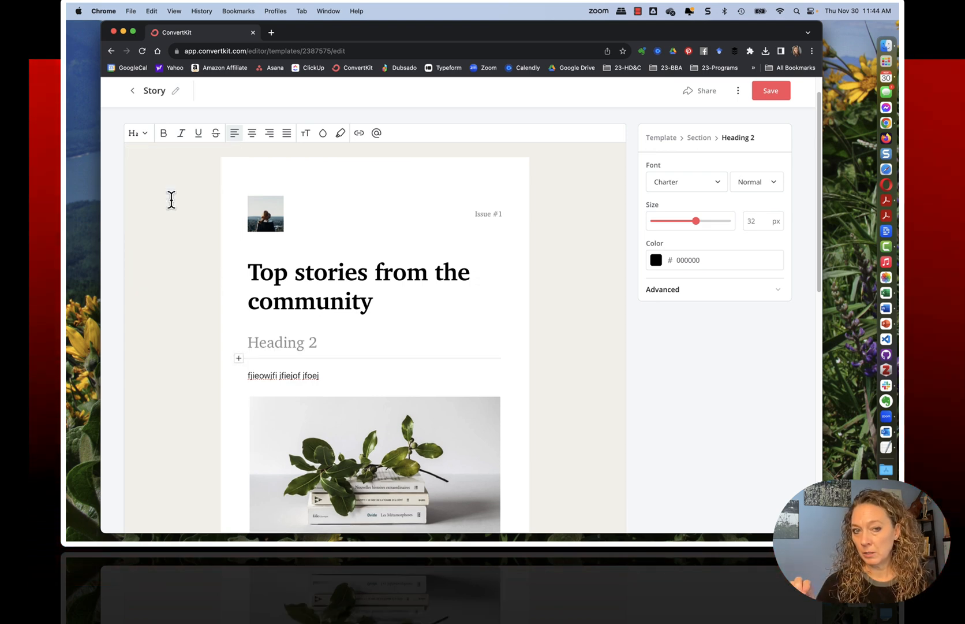
- Enter "subheading" as the text of the new Heading 2 block
type("f")
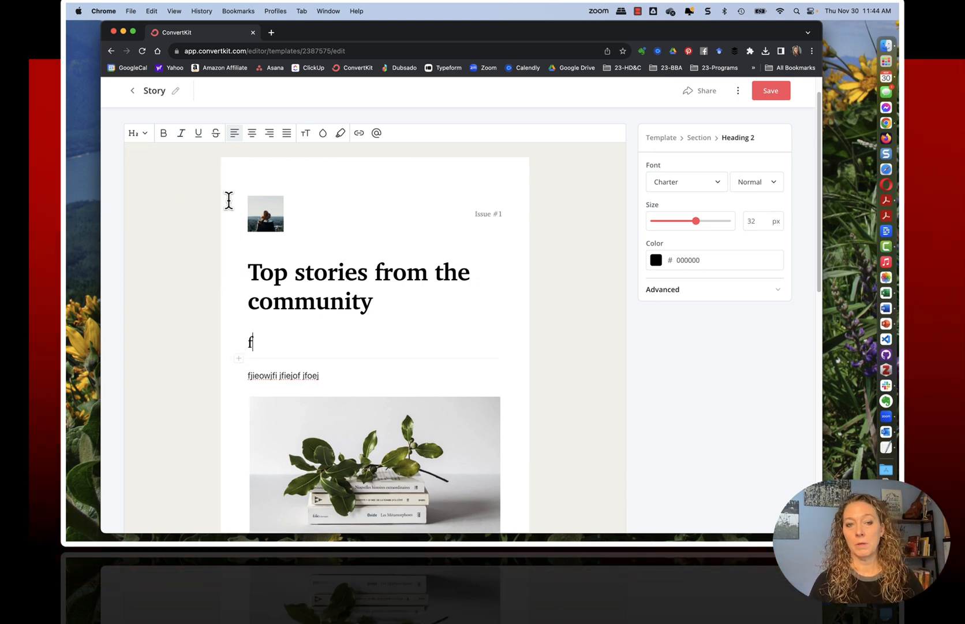
type("su")
key("BackSpace")
key("BackSpace")
key("BackSpace")
type("suyb")
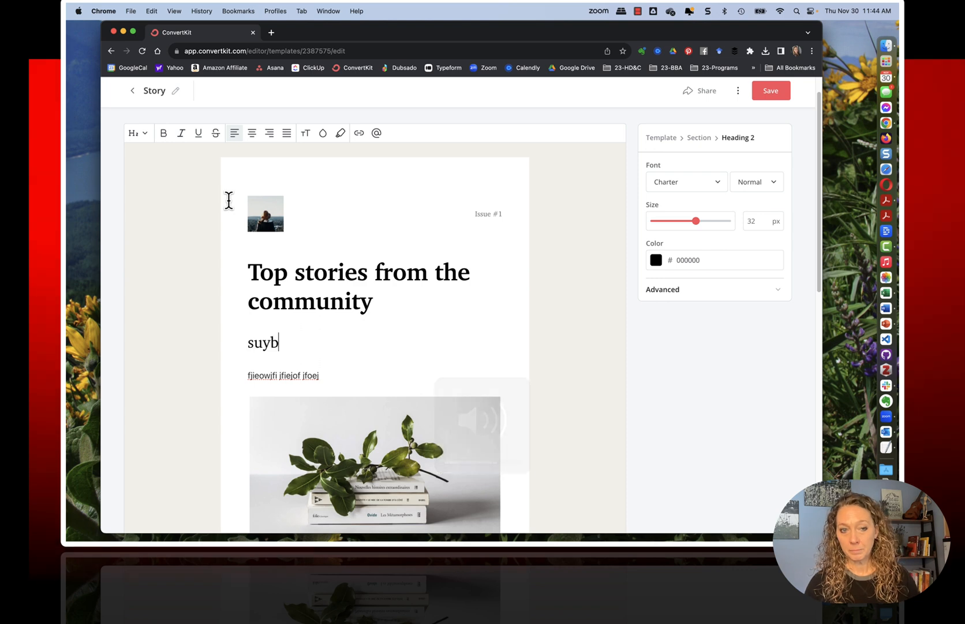
key("BackSpace")
key("BackSpace")
type("bheading")
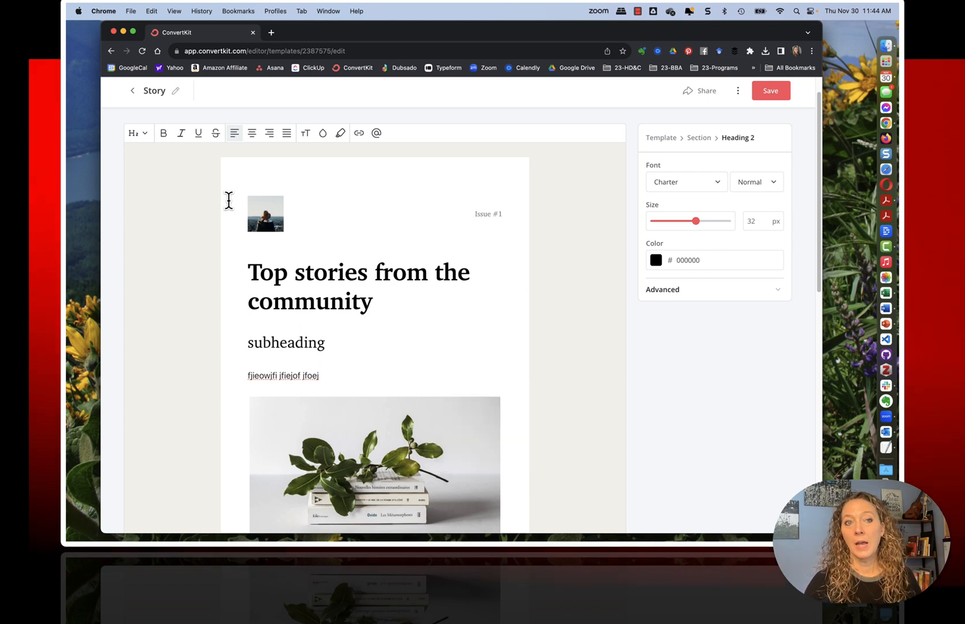
- Insert a bulleted list with the items "jfieowj" and "jfeio" directly below the main heading
scroll(252, 352, "down", 1)
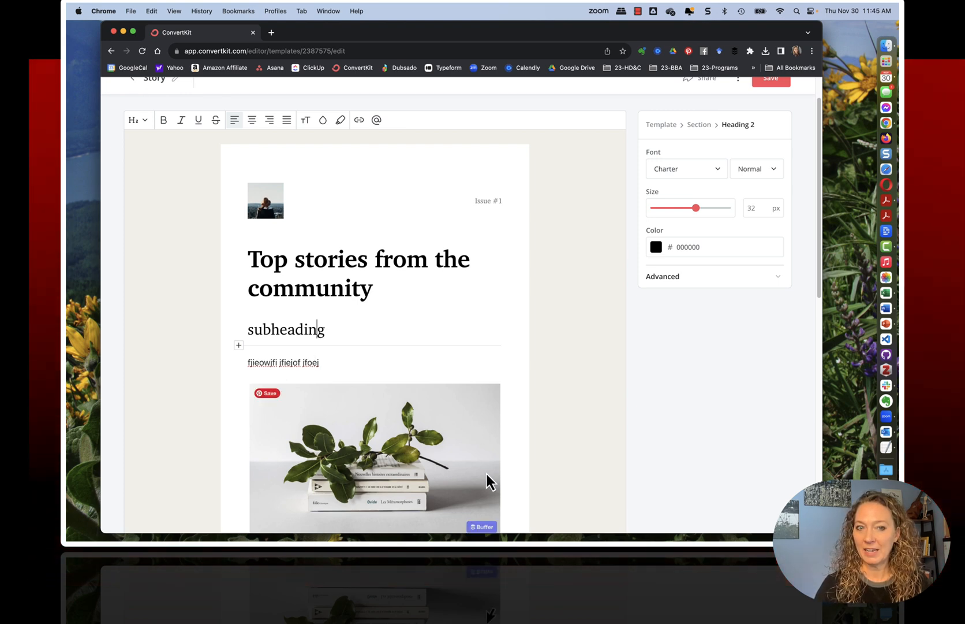
scroll(487, 475, "down", 2)
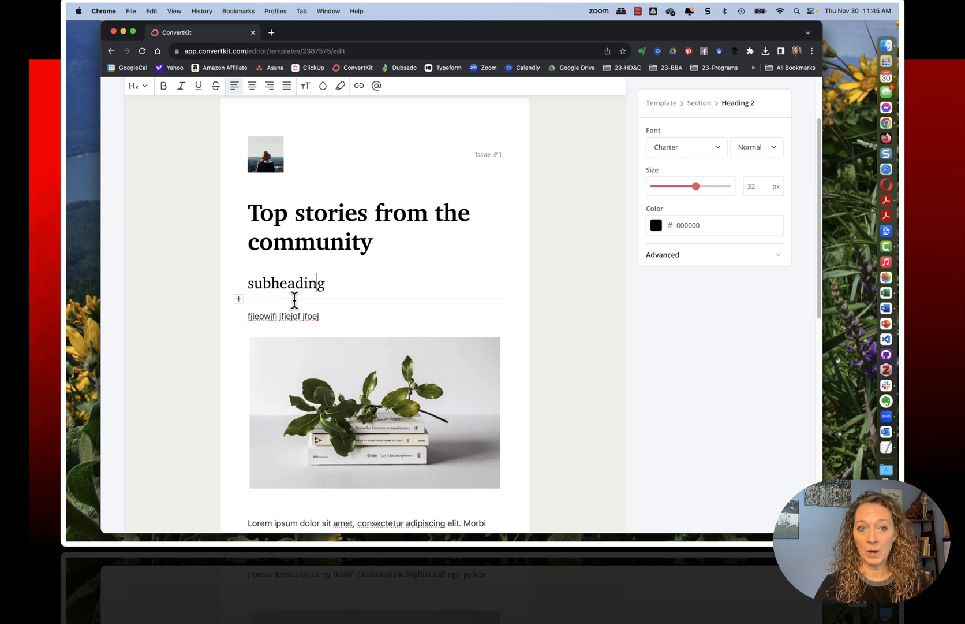
scroll(300, 316, "down", 1)
scroll(301, 312, "up", 1)
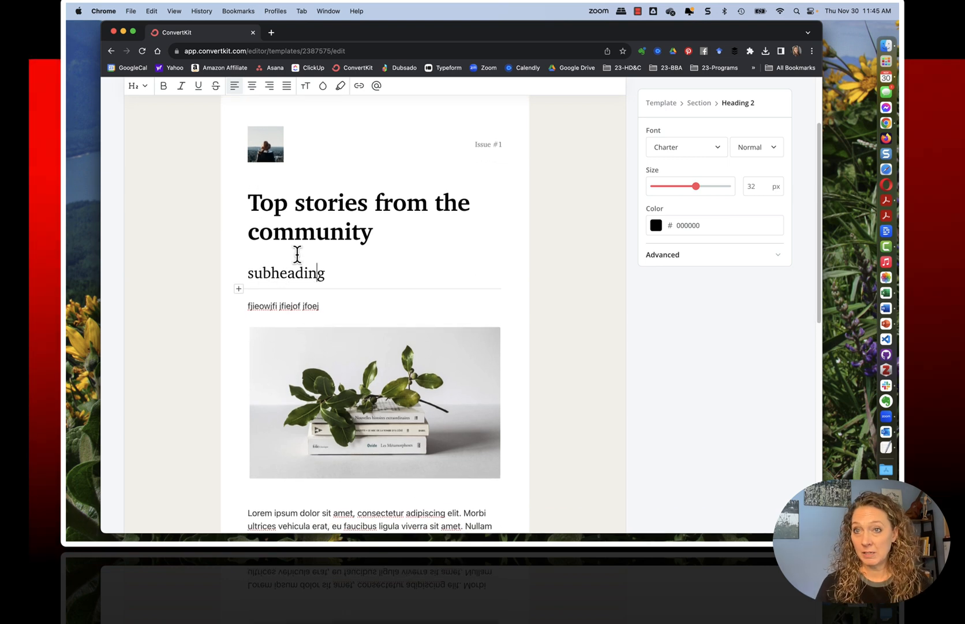
left_click(287, 264)
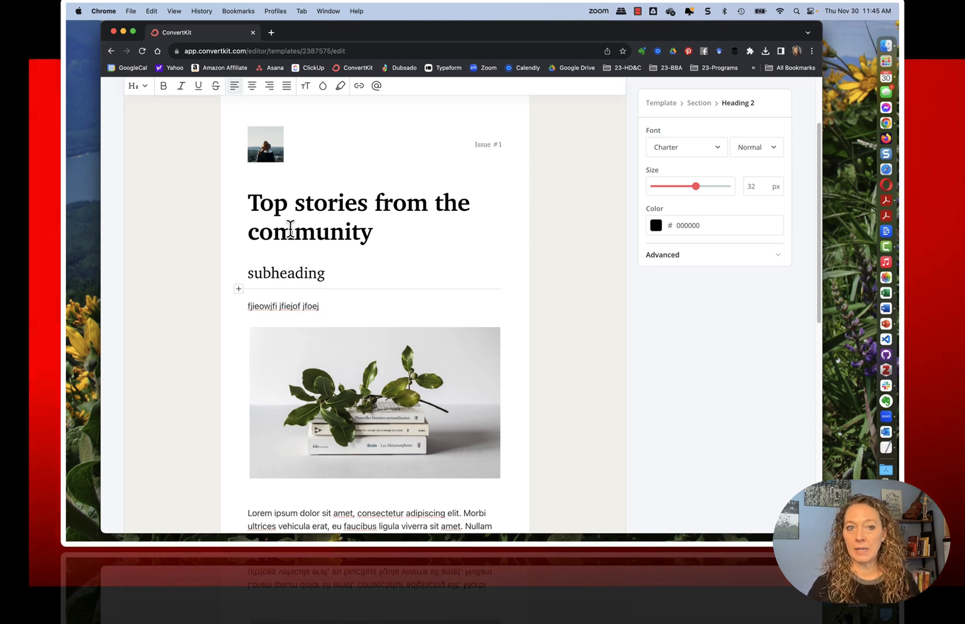
left_click(294, 228)
left_click(238, 251)
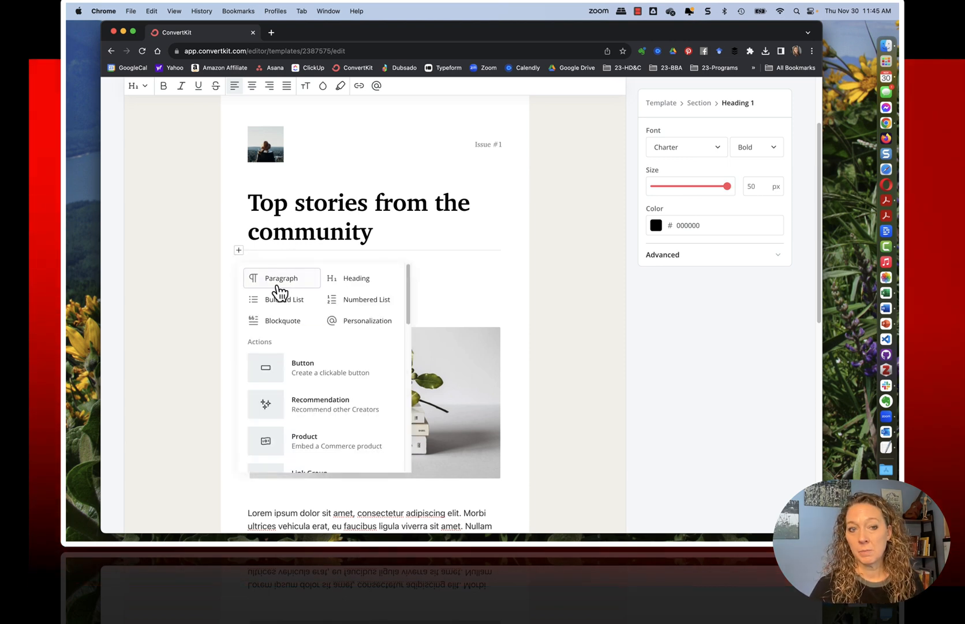
left_click(287, 300)
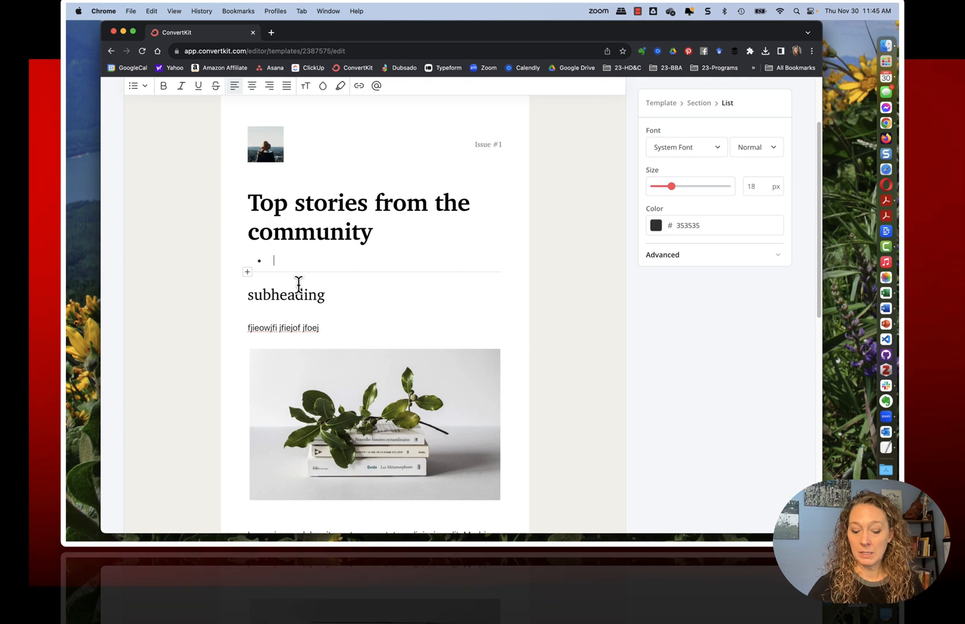
type("jfieowj")
key("Return")
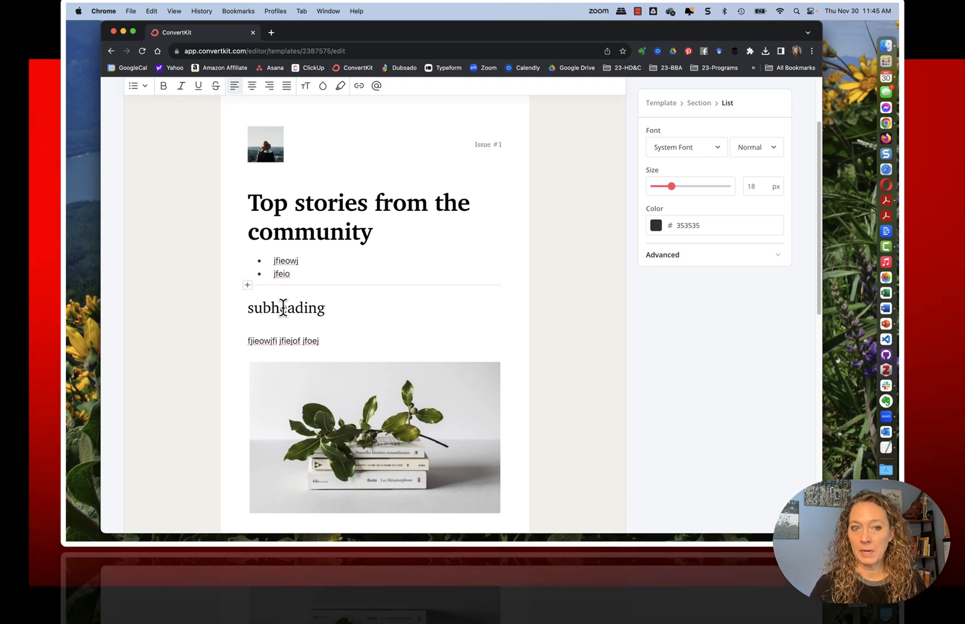
- Delete the "subheading" Heading 2 block between the bulleted list and the paragraph
left_click(327, 305)
key("BackSpace")
key("BackSpace")
key("BackSpace")
key("BackSpace")
key("BackSpace")
key("BackSpace")
key("BackSpace")
key("BackSpace")
key("BackSpace")
key("BackSpace")
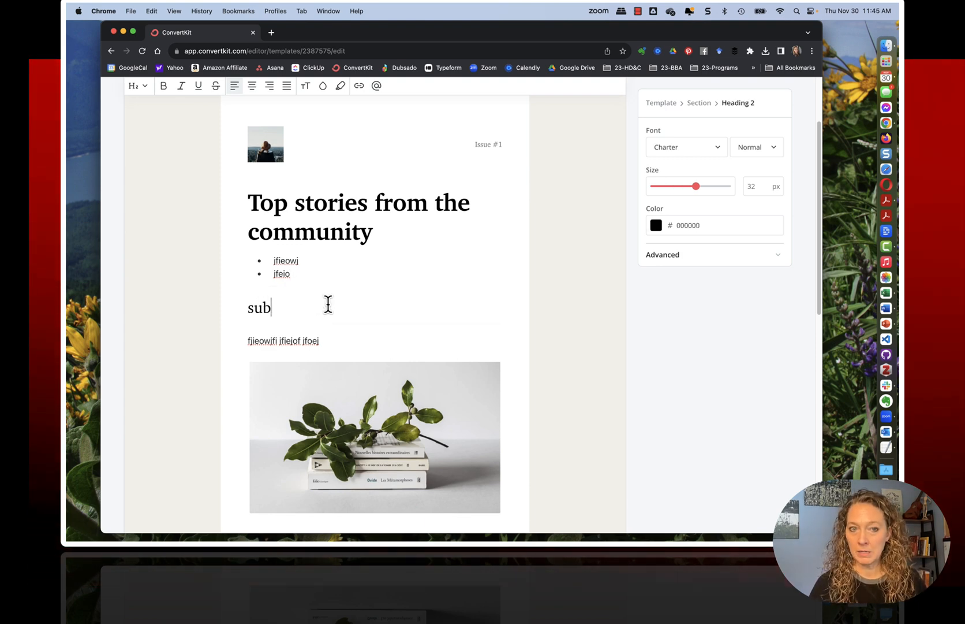
key("BackSpace")
key("BackSpace")
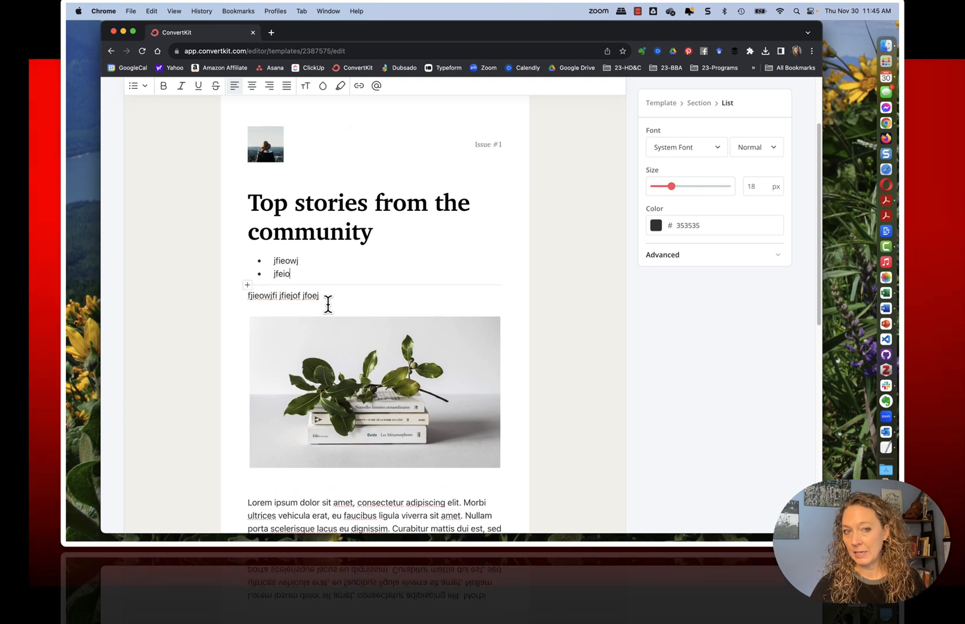
- Insert a heading block below the small profile image in the header layout and set its style to Heading 3
left_click(254, 202)
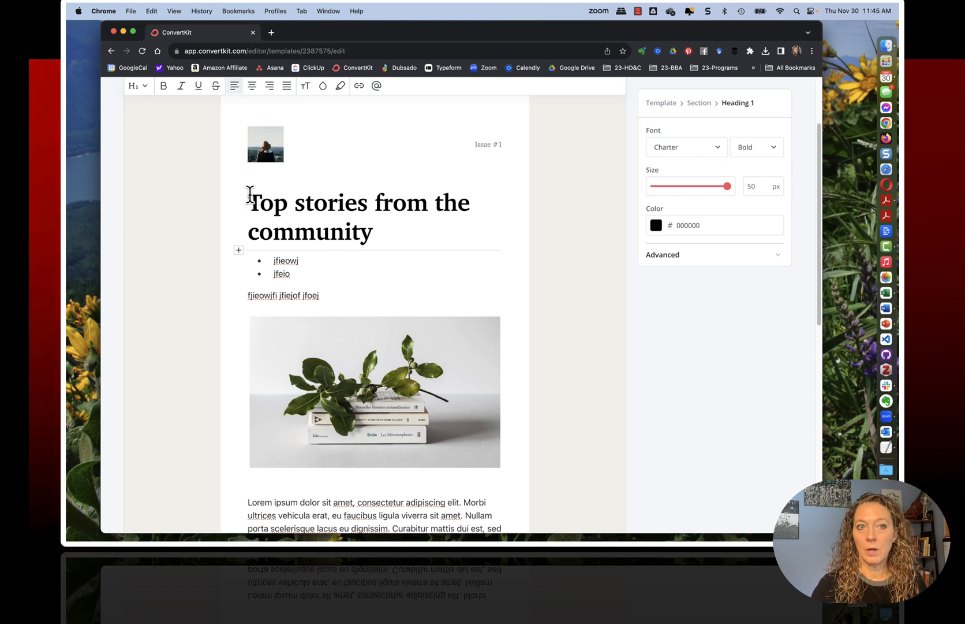
left_click(250, 171)
left_click(237, 169)
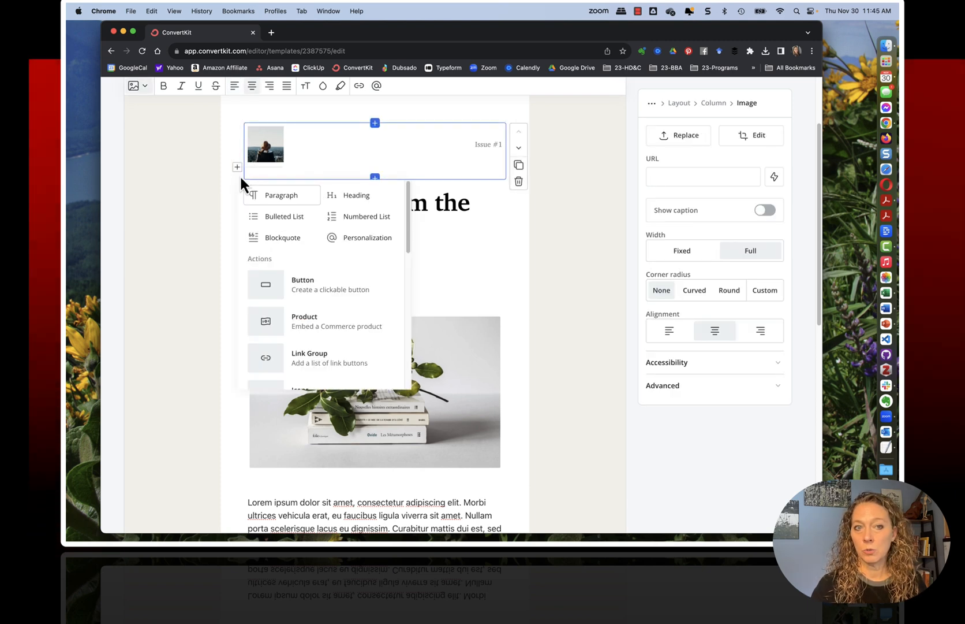
left_click(350, 197)
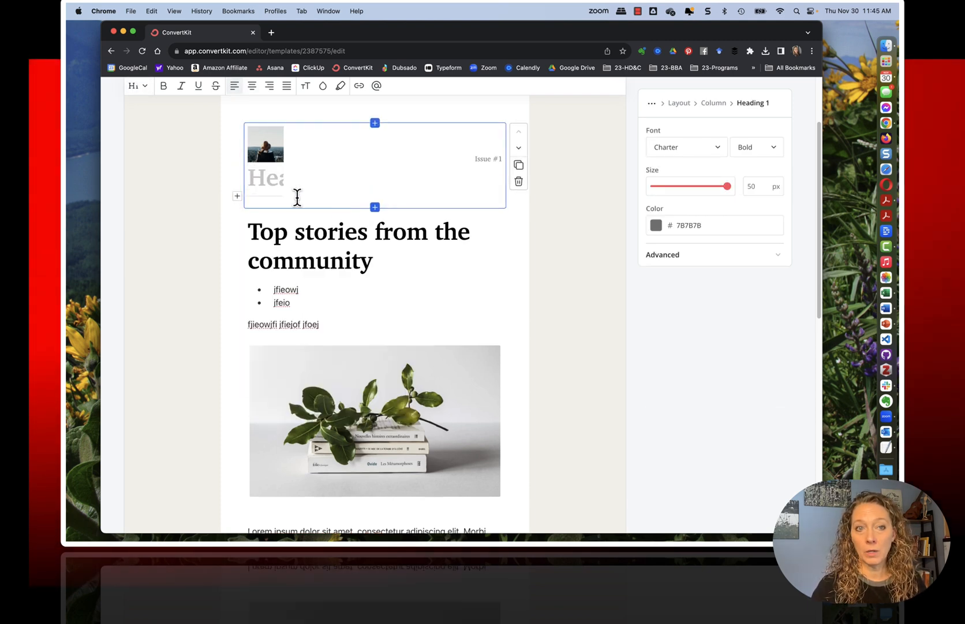
left_click(146, 87)
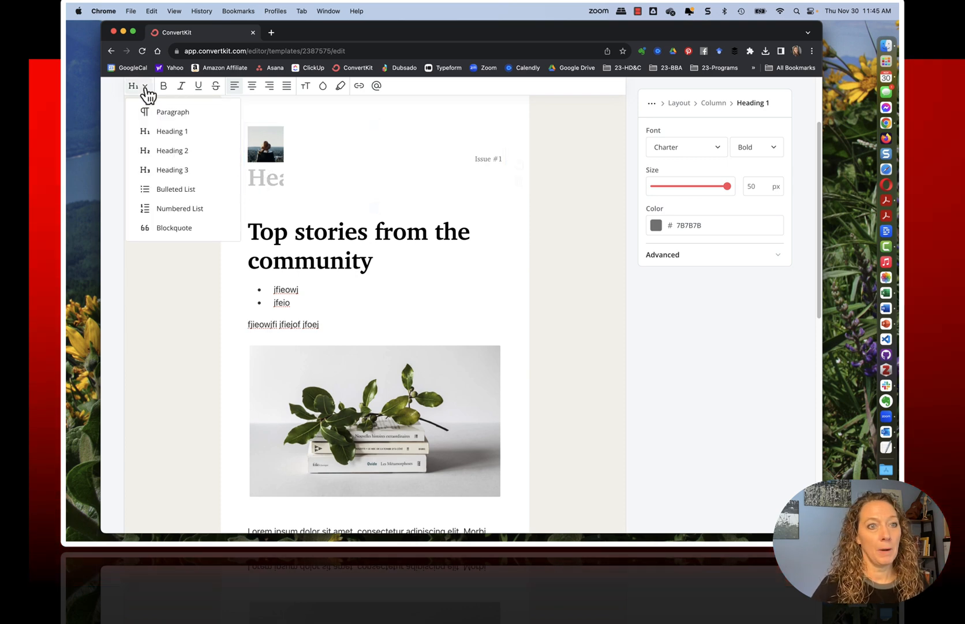
left_click(164, 169)
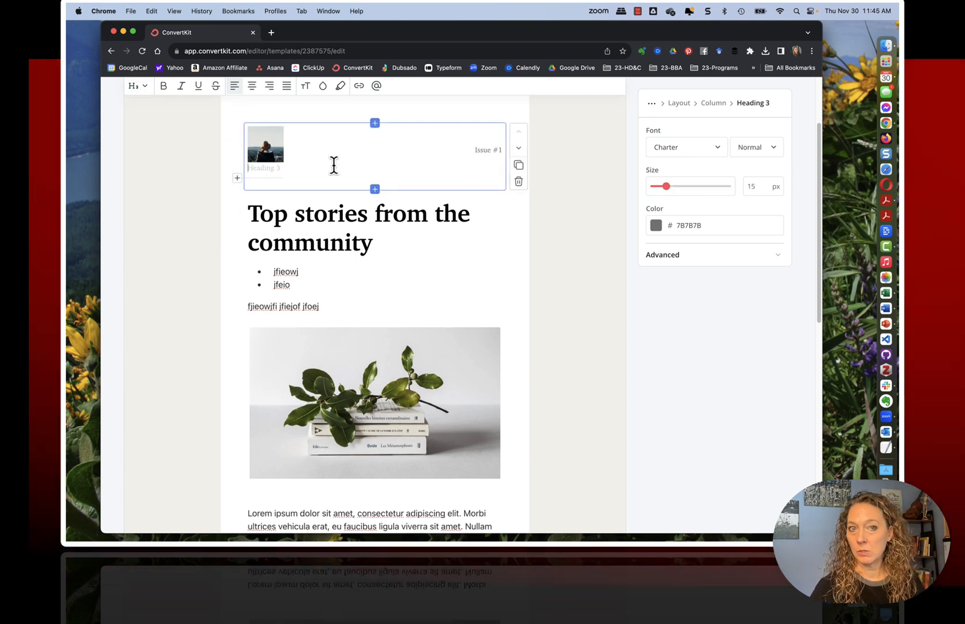
- Enter placeholder text in the new Heading 3 block and trim it to the single word "fjeiowjfife"
type("fjeiowjfifej jifje")
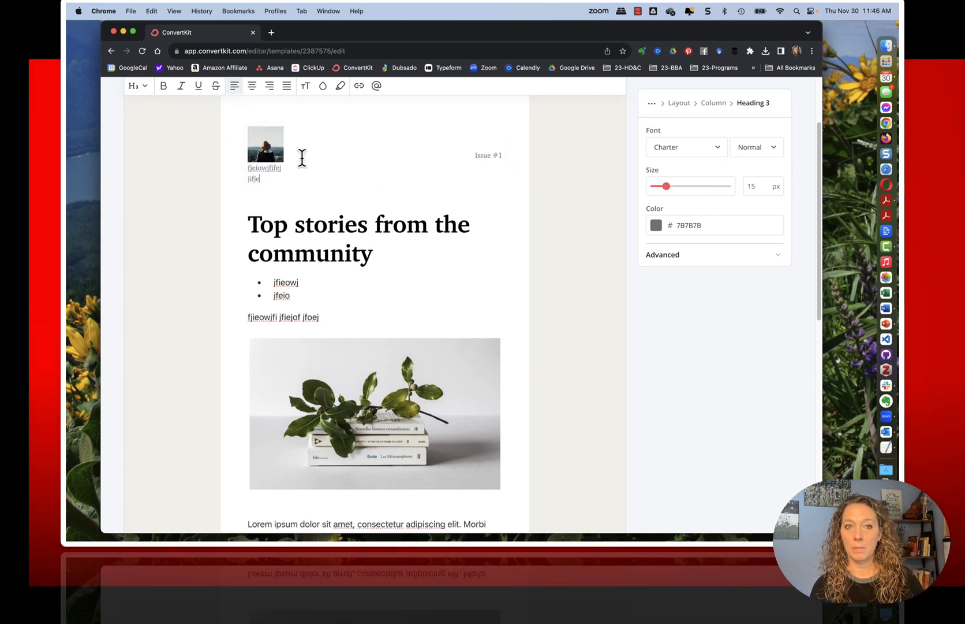
type("iofjioejjoiefjiofejiofej")
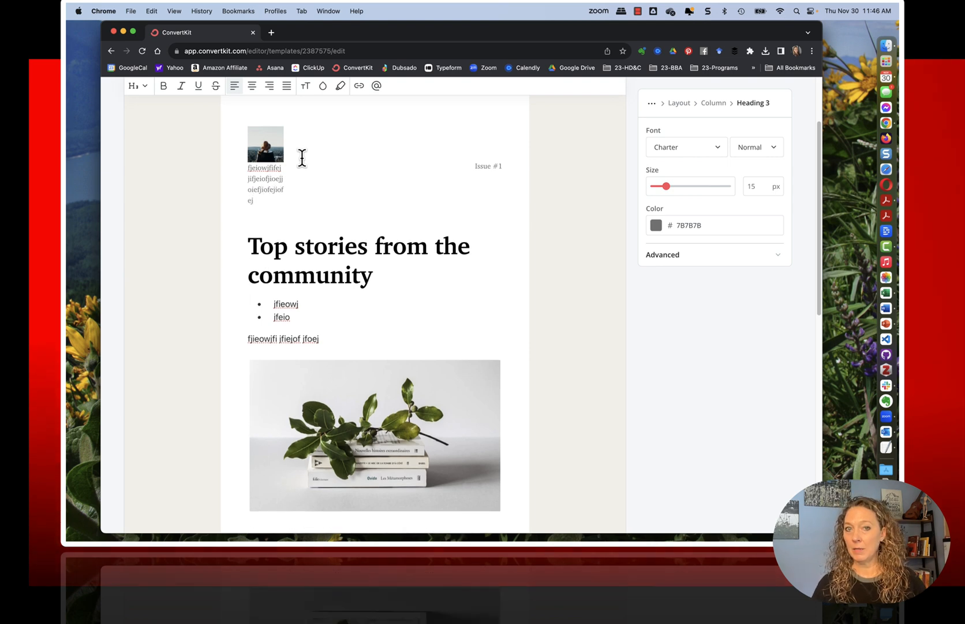
key("BackSpace")
key("BackSpace")
key("BackSpace")
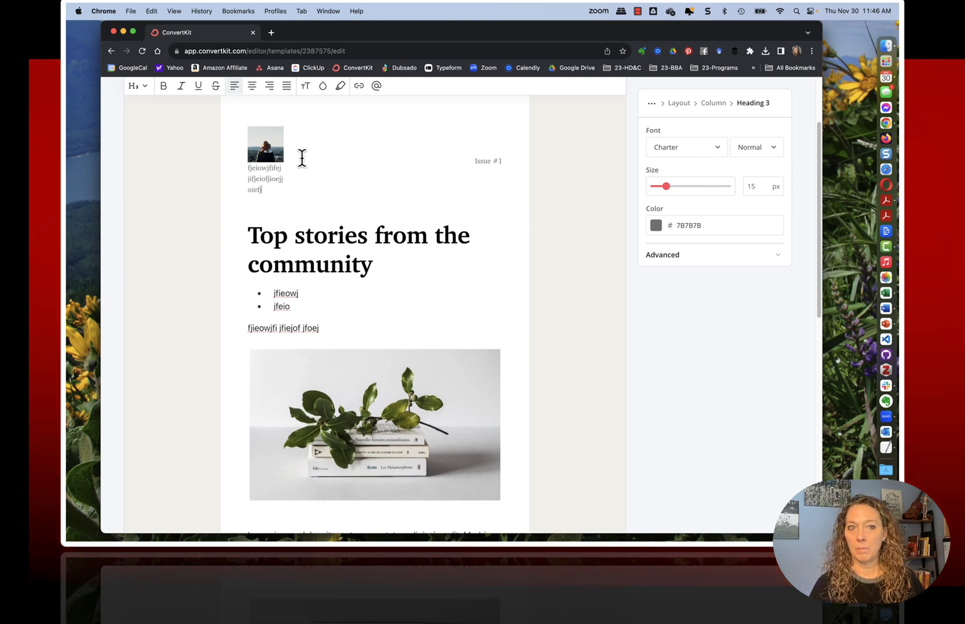
key("BackSpace")
key("BackSpace")
key("BackSpace")
key("BackSpace")
key("BackSpace")
key("BackSpace")
key("BackSpace")
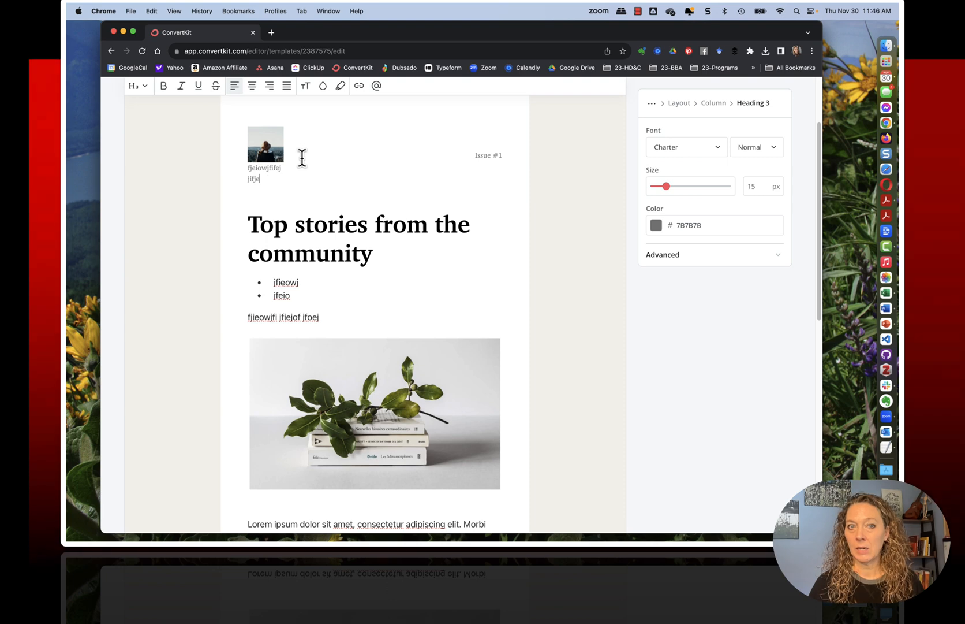
key("BackSpace")
key("BackSpace")
key("BackSpace")
key("BackSpace")
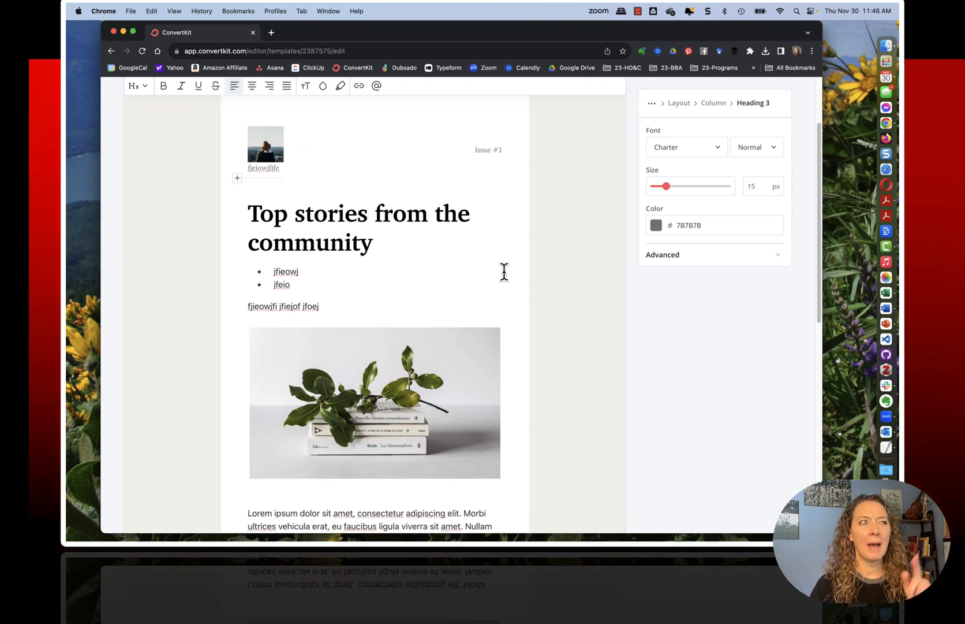
- Examine the template's footer icon row, and switch to Outlook to compare it with the podcast links and social icons in the sample email's footer
scroll(500, 269, "down", 10)
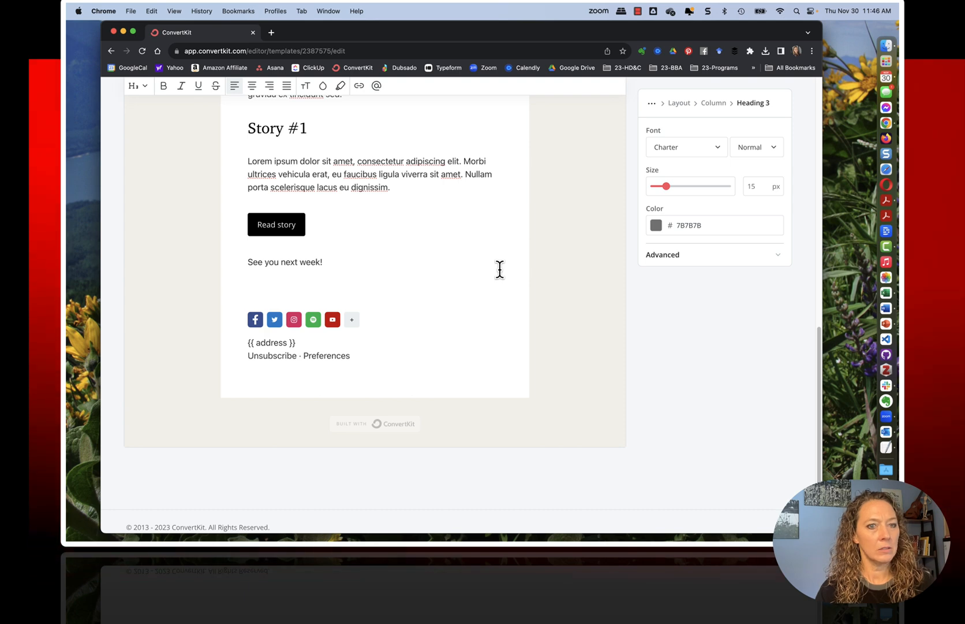
left_click(362, 318)
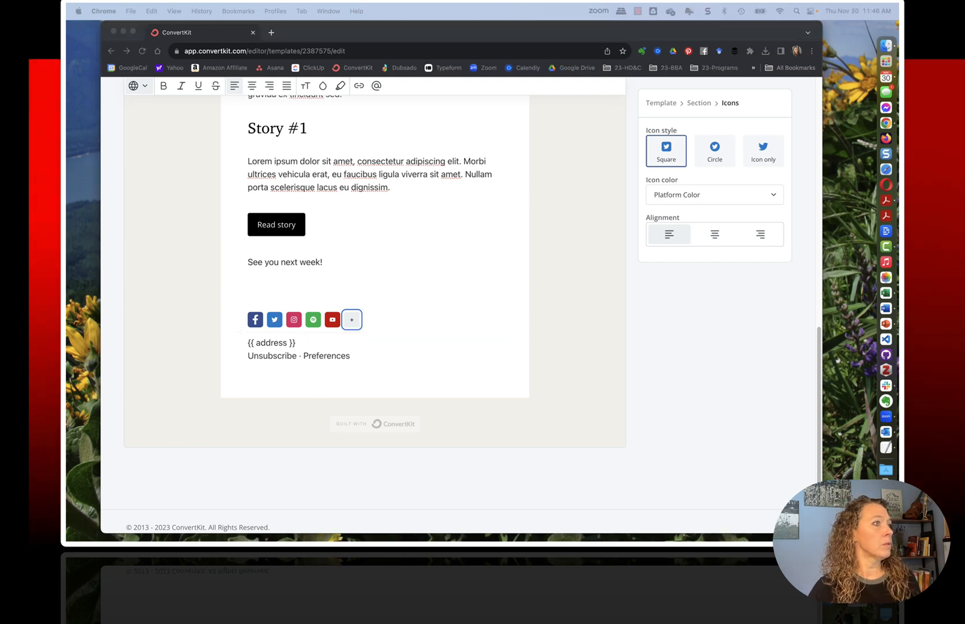
left_click_drag(246, 75, 576, 47)
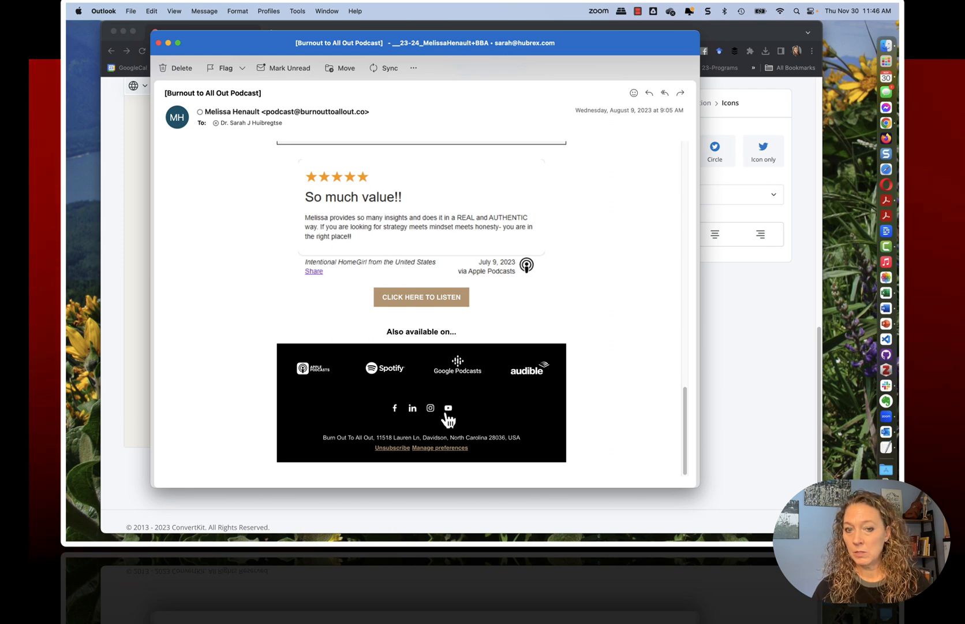
scroll(463, 412, "up", 1)
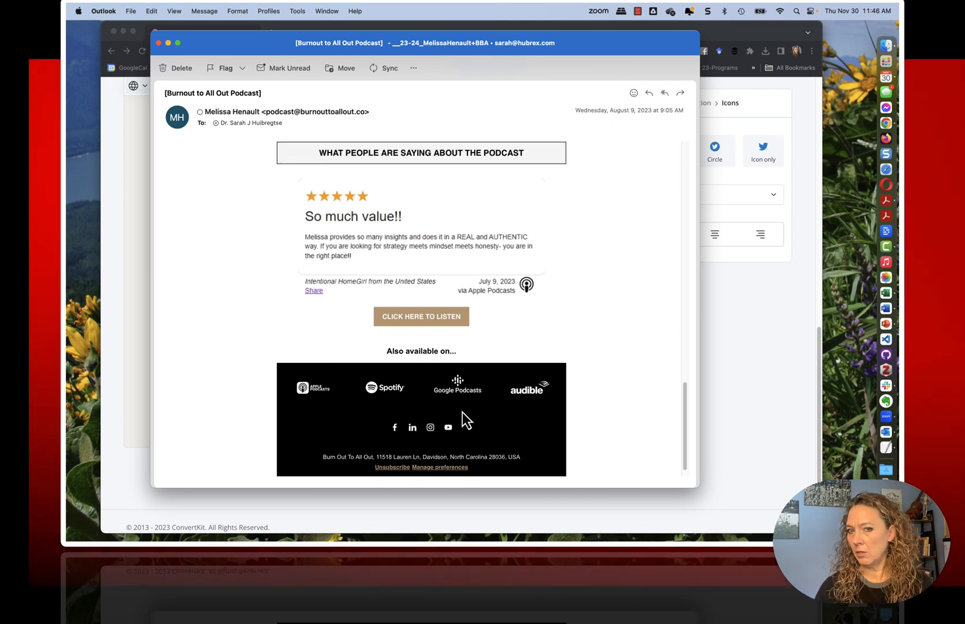
scroll(462, 412, "up", 1)
key("super+w")
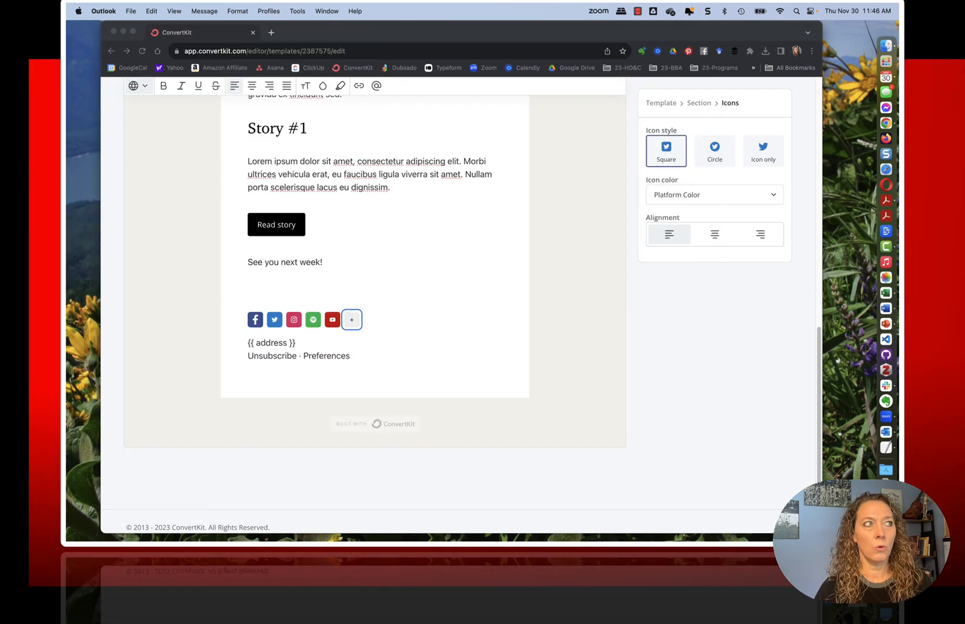
- Check the link settings of the Facebook and Twitter icons in the template footer and add an empty paragraph below the icon row
left_click(274, 333)
left_click(255, 321)
left_click(275, 320)
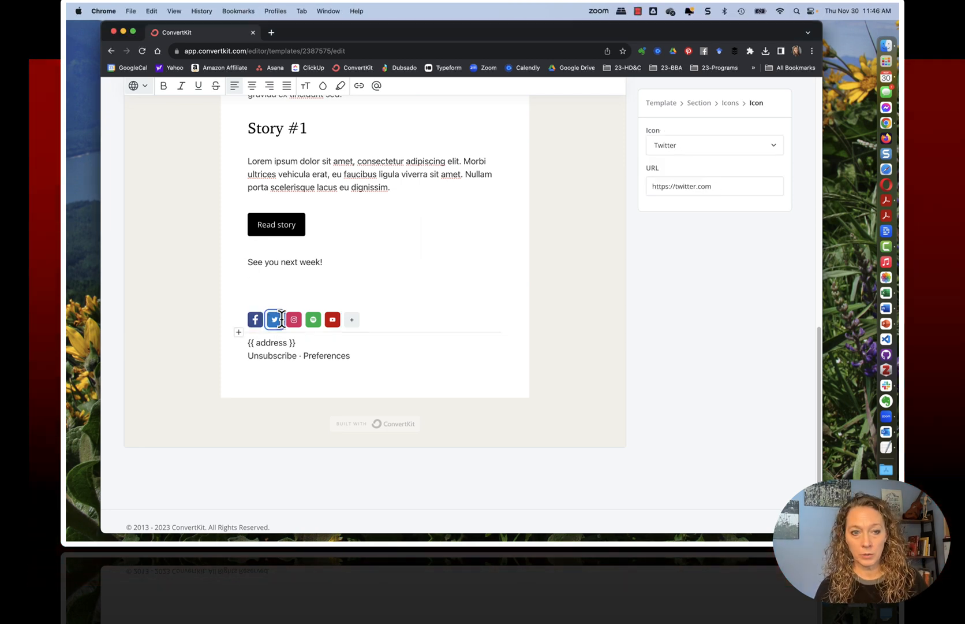
key("Return")
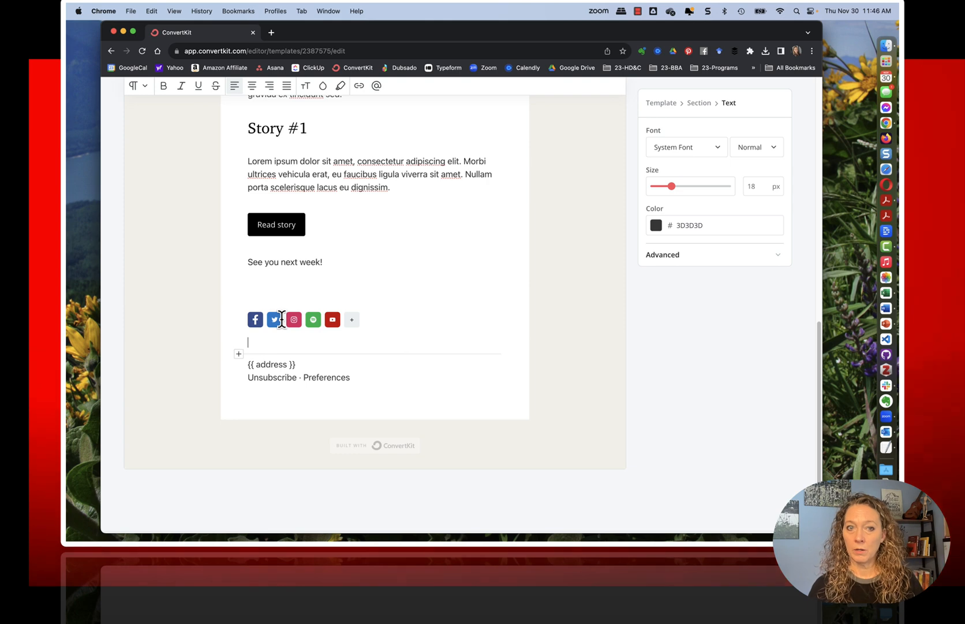
- Remove the YouTube and Spotify icons from the footer's social icon row
left_click(335, 319)
left_click(336, 324)
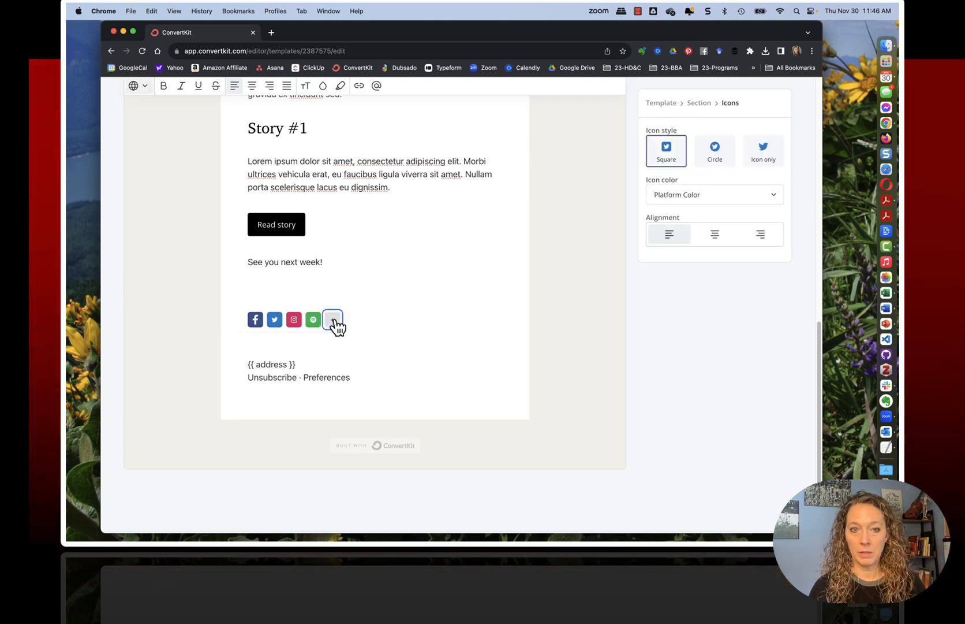
key("BackSpace")
key("BackSpace")
left_click(294, 336)
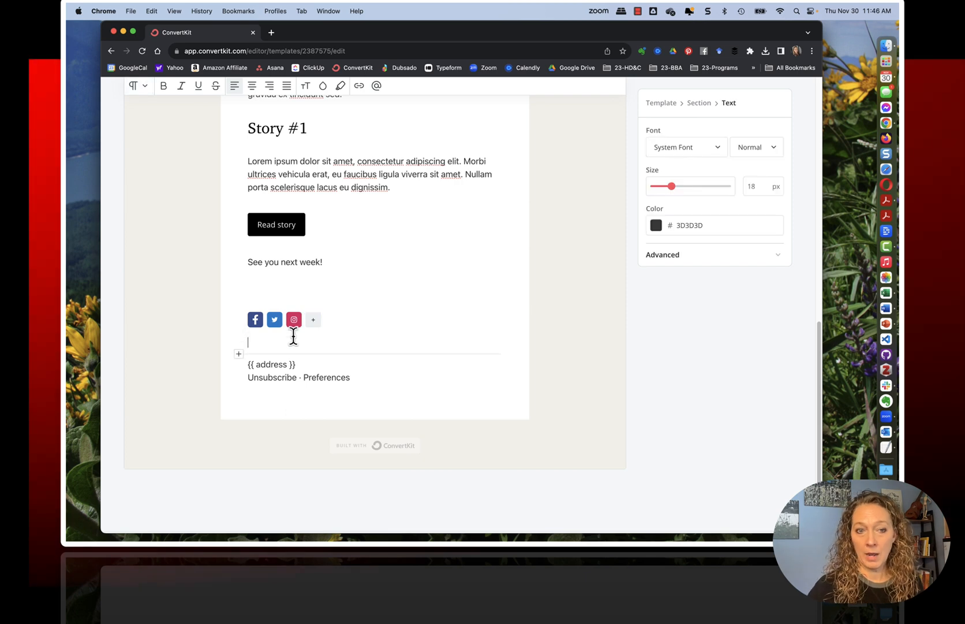
- Insert a second Icons block directly below the social icon row and add three External link icons to it
left_click(340, 319)
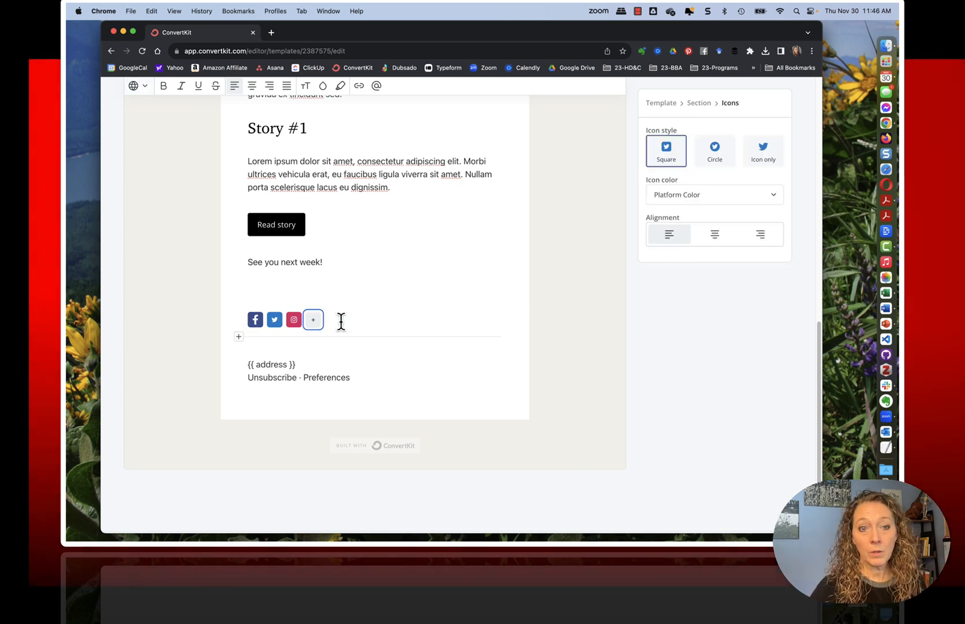
left_click(239, 333)
scroll(289, 428, "down", 4)
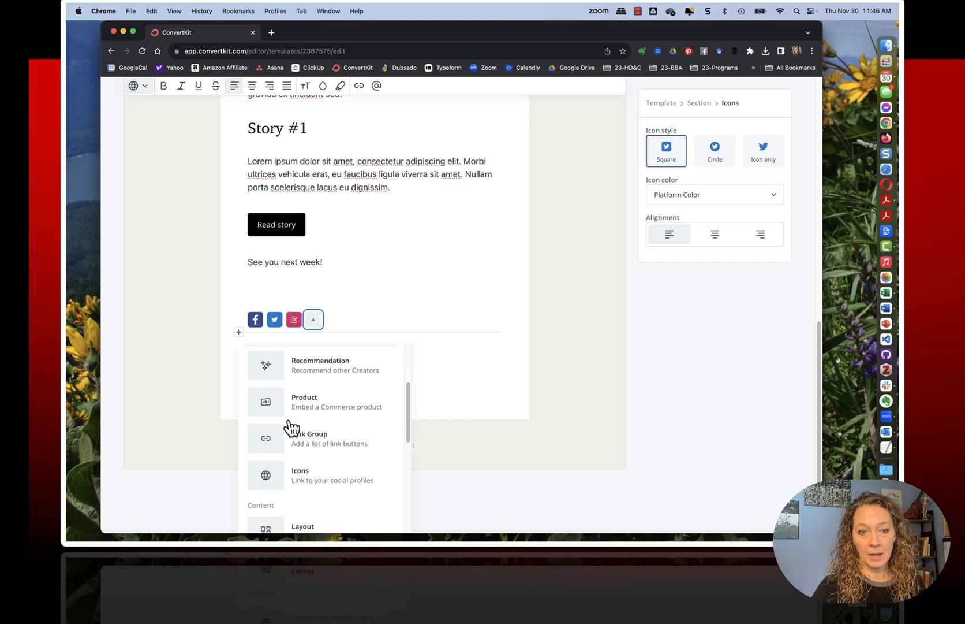
left_click(321, 481)
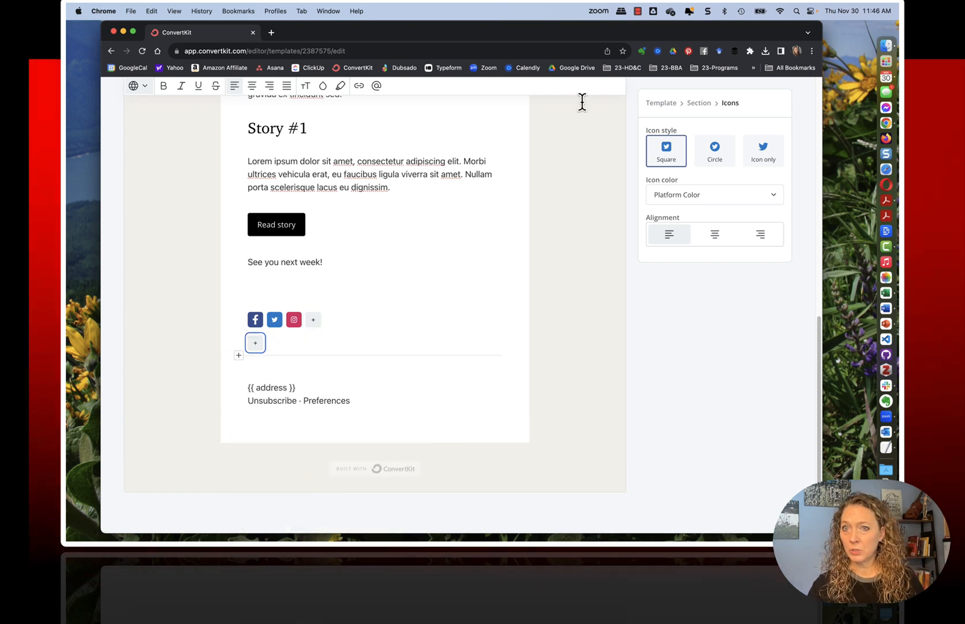
left_click(255, 342)
left_click(275, 342)
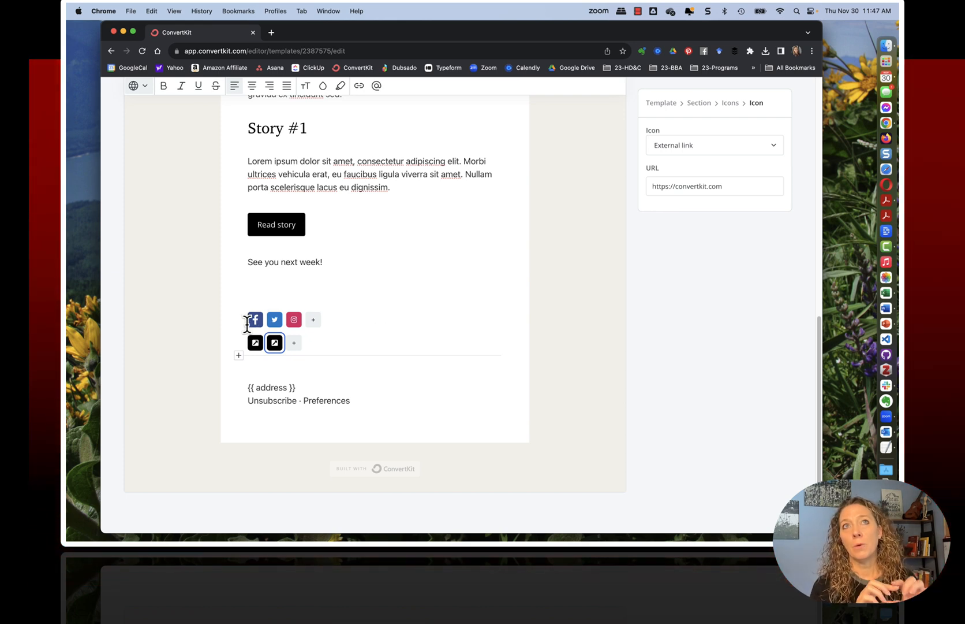
- Add three External link icons after the Instagram icon in the first icon row and remove them again
left_click(314, 321)
left_click(333, 319)
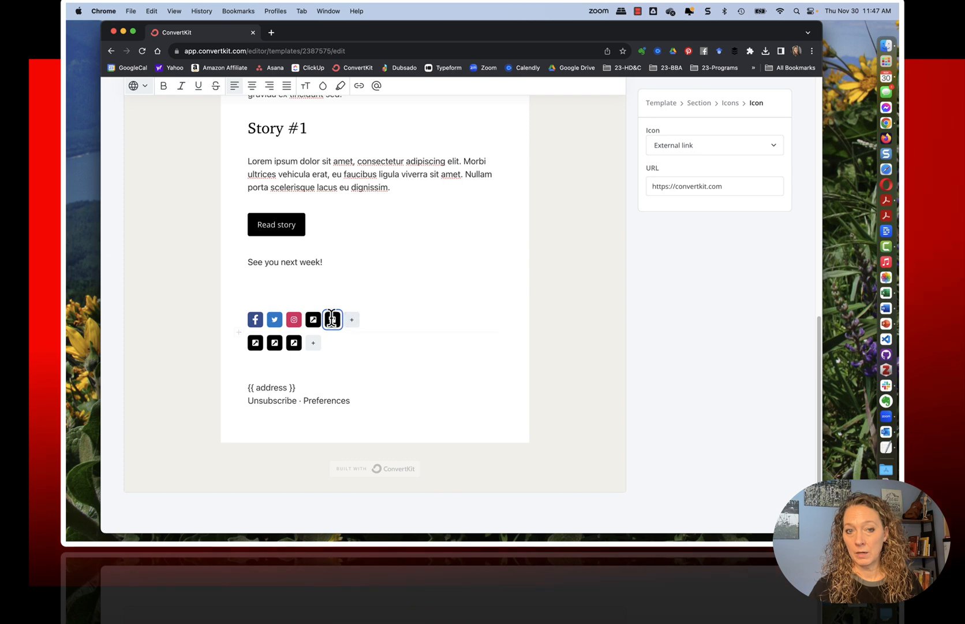
left_click(352, 319)
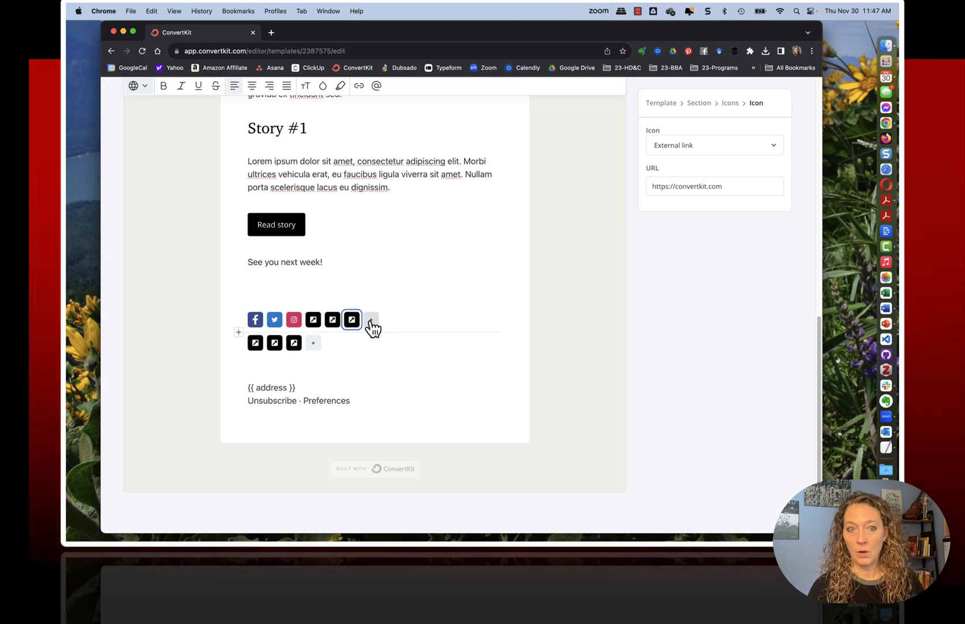
key("BackSpace")
key("BackSpace")
key("BackSpace")
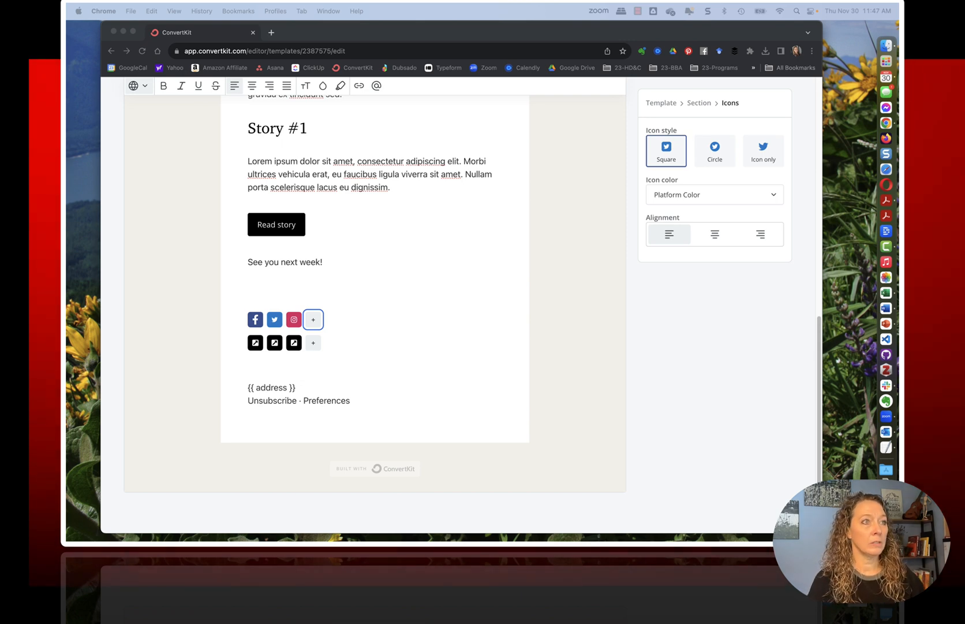
- Change the text of the "Read story" button below Story #1 to "Click Here to Listen"
left_click(266, 223)
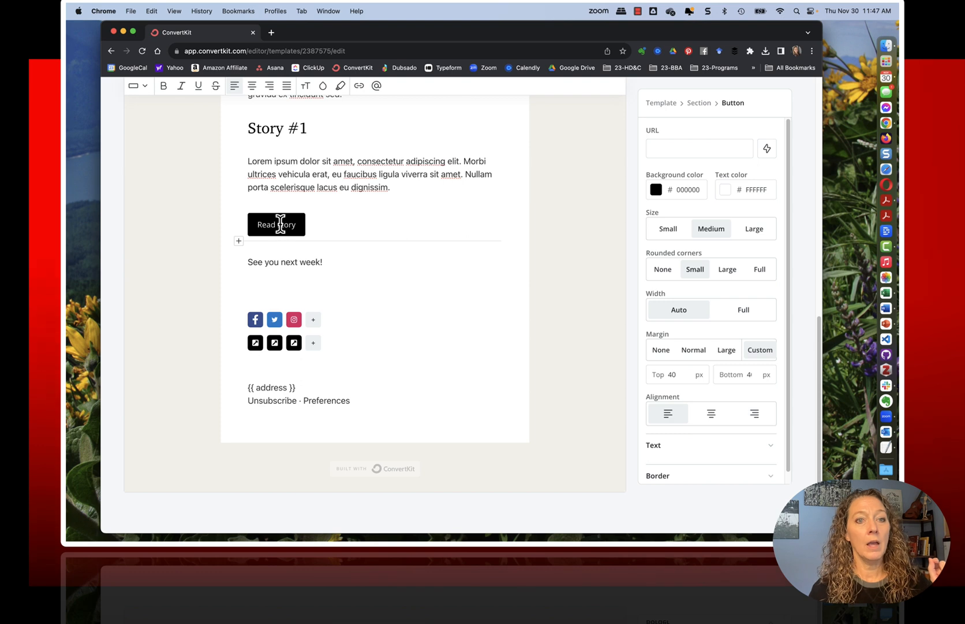
triple_click(282, 225)
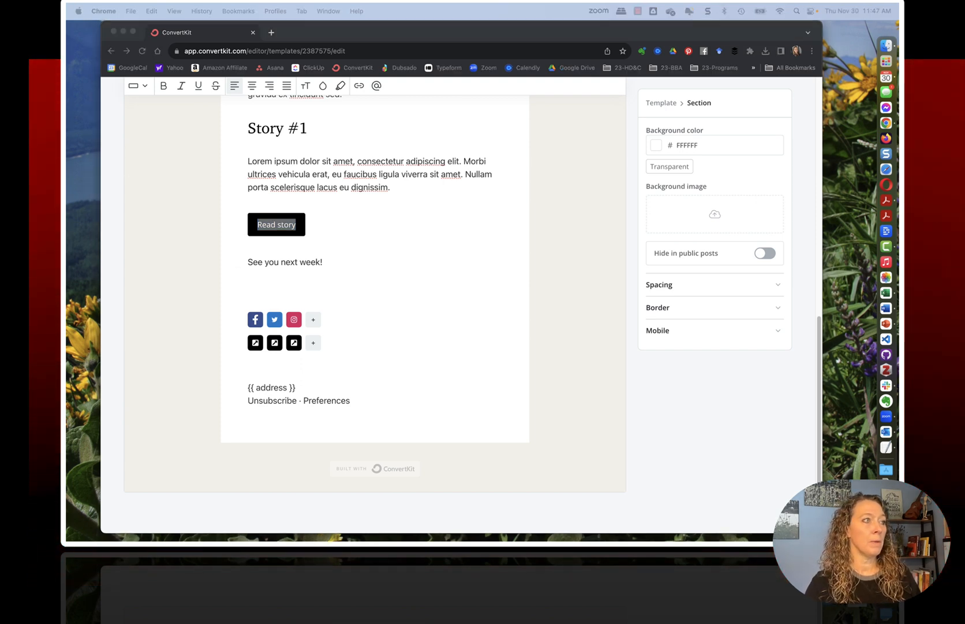
left_click(281, 222)
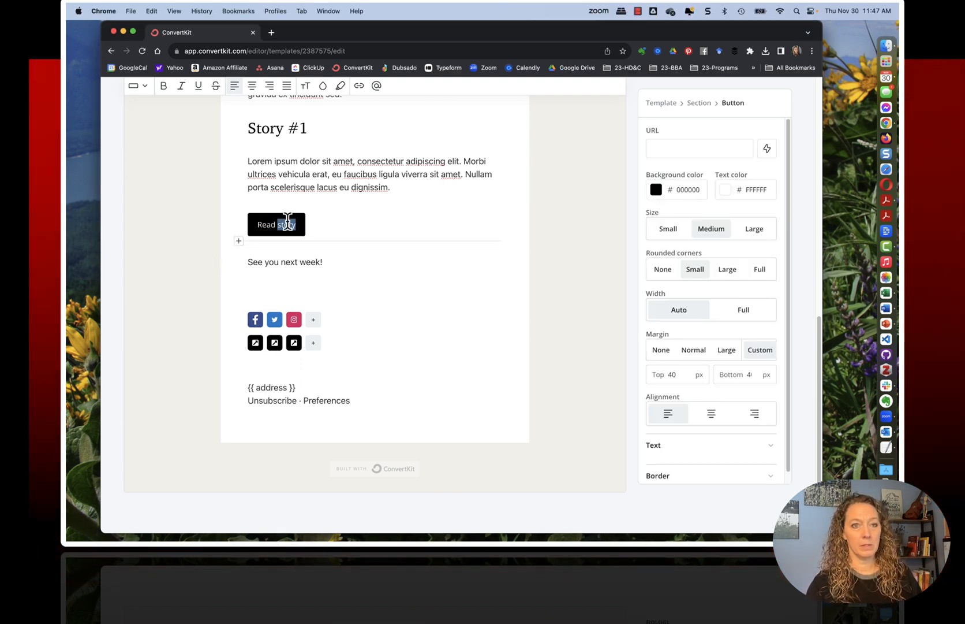
type("Click")
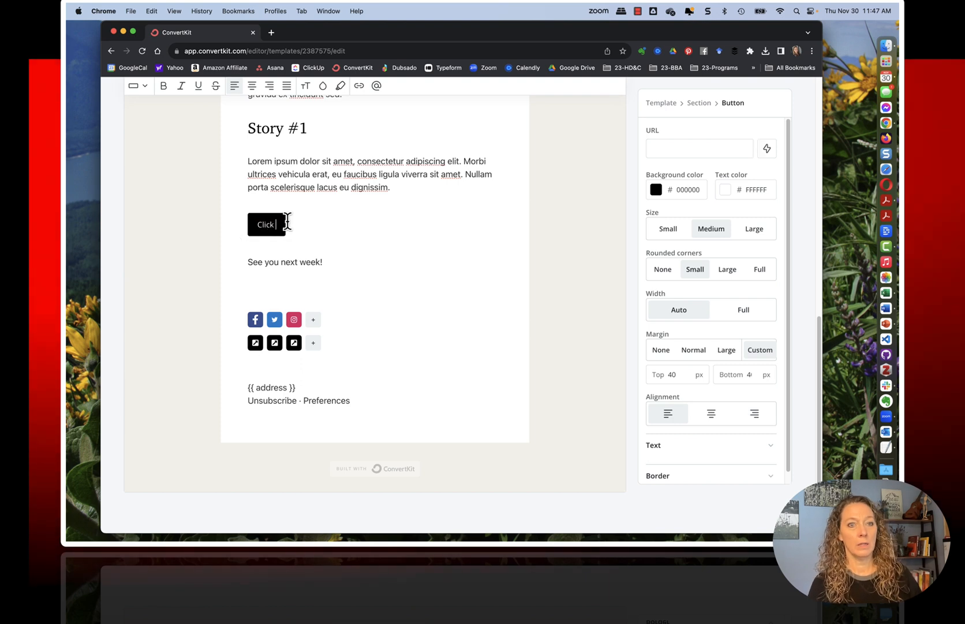
type(" Here to Listen")
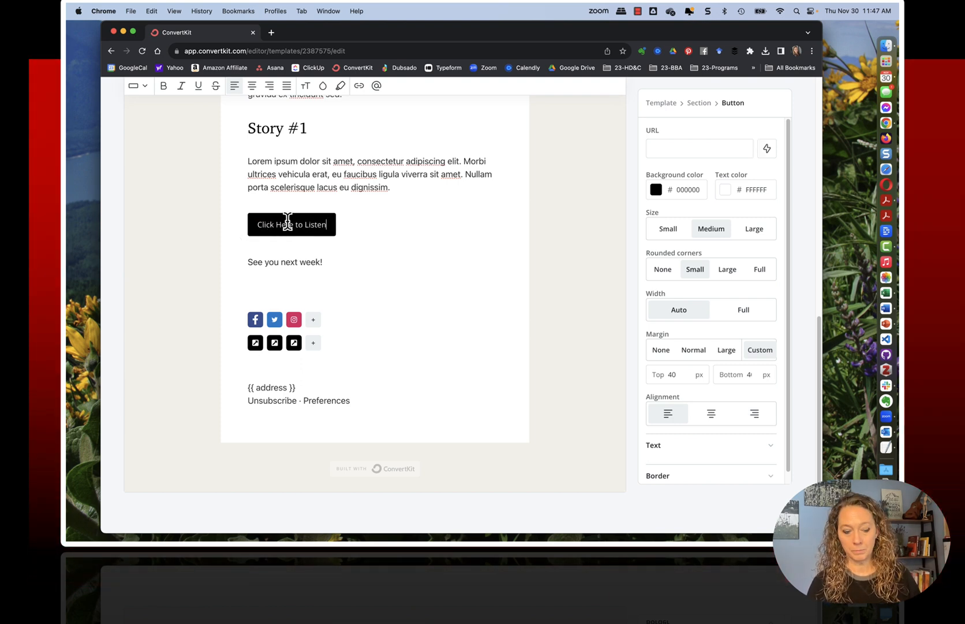
- Change the text of the button below Story #1 to "CLICK HERE TO LISTEN" in capitals
key("super+a")
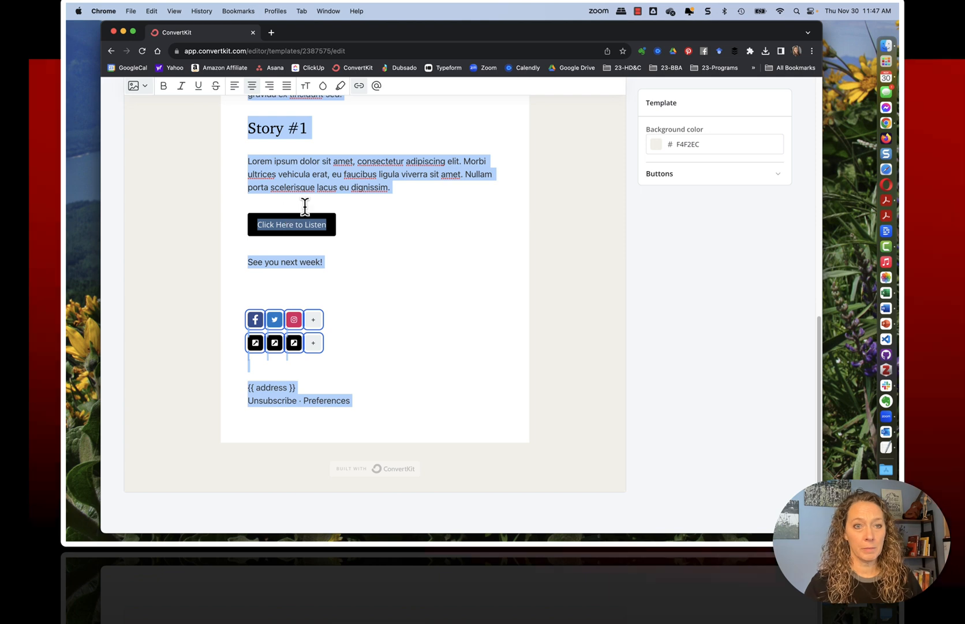
left_click(297, 223)
triple_click(297, 223)
type("clic")
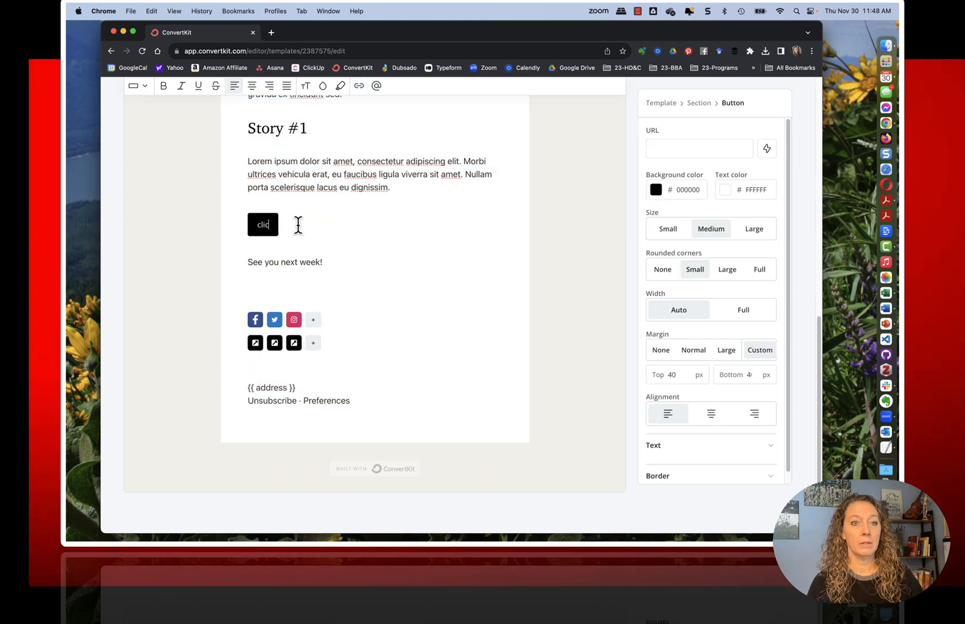
key("BackSpace")
key("BackSpace")
key("BackSpace")
key("BackSpace")
type("cli")
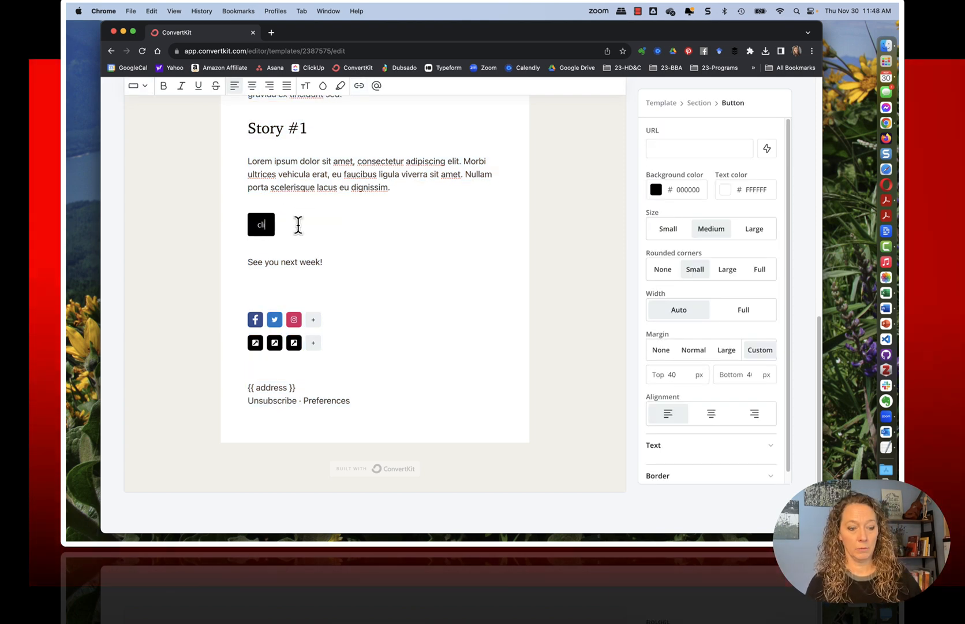
key("BackSpace")
key("BackSpace")
key("BackSpace")
type("CLIC")
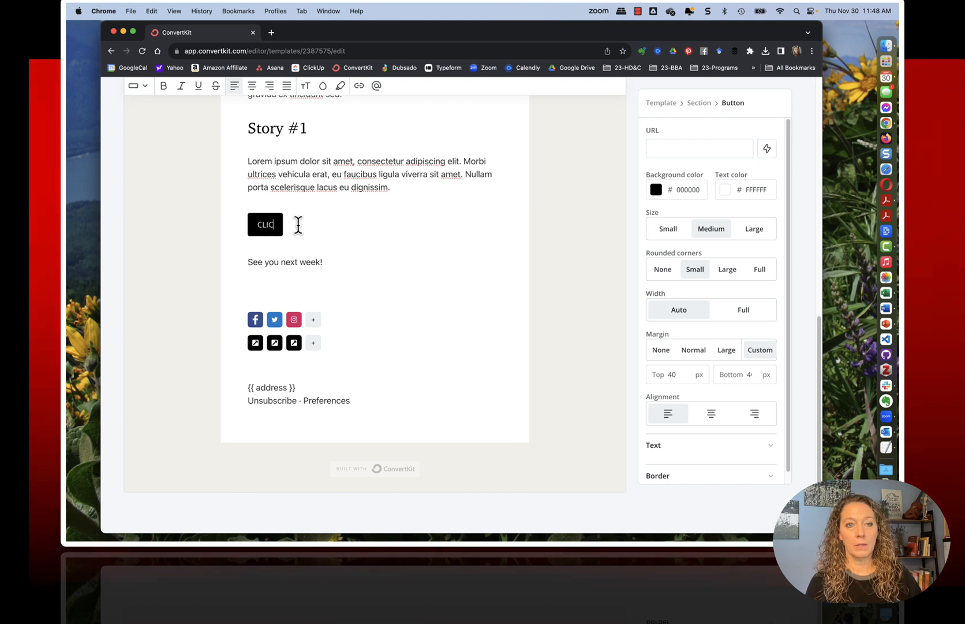
type("K HERE TO LISTEN")
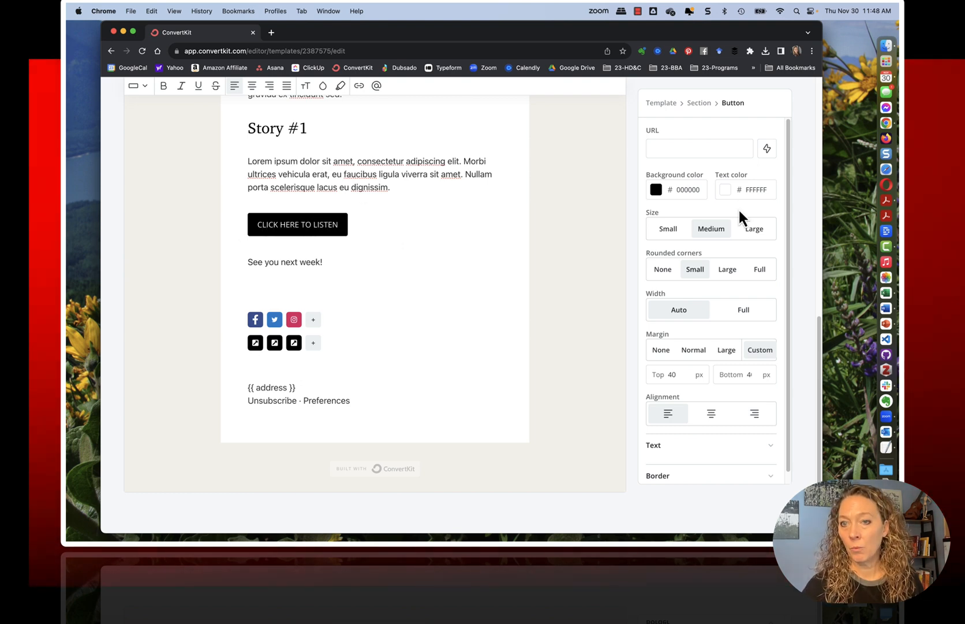
- Set the listen button's size to Small and its background color to red CB3838
left_click(755, 232)
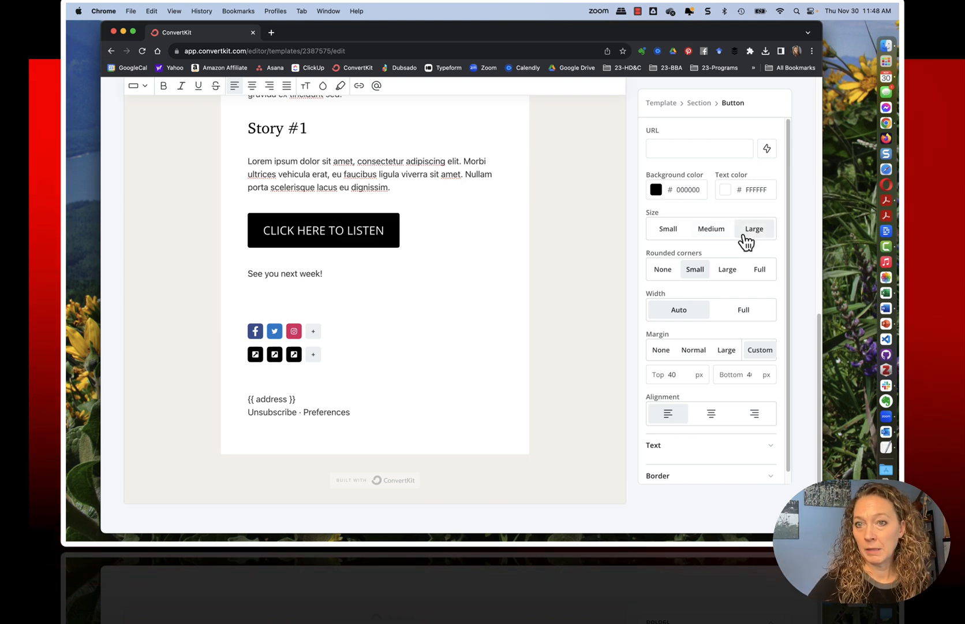
left_click(720, 234)
left_click(663, 232)
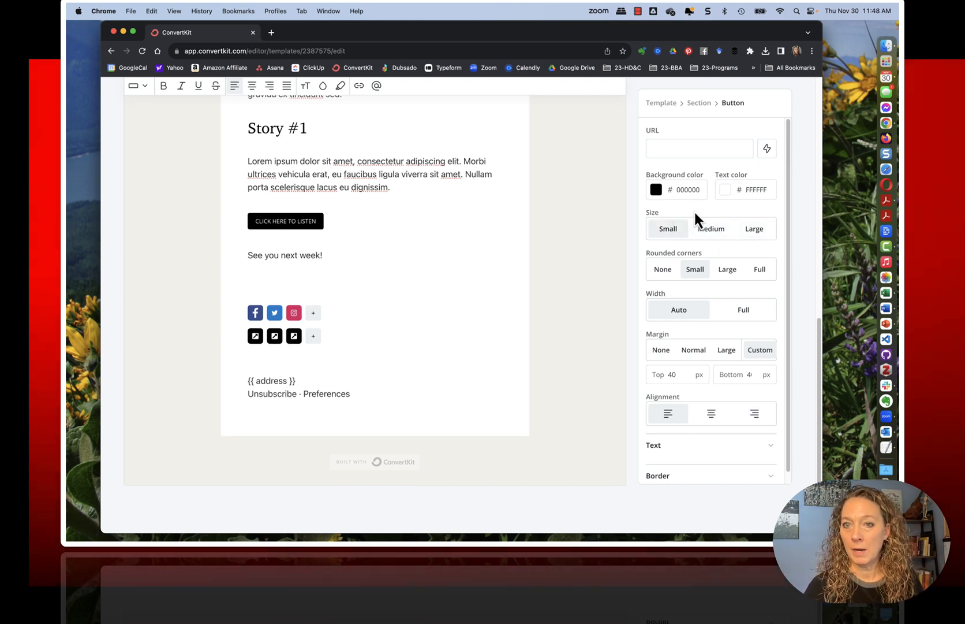
left_click(653, 190)
left_click(702, 228)
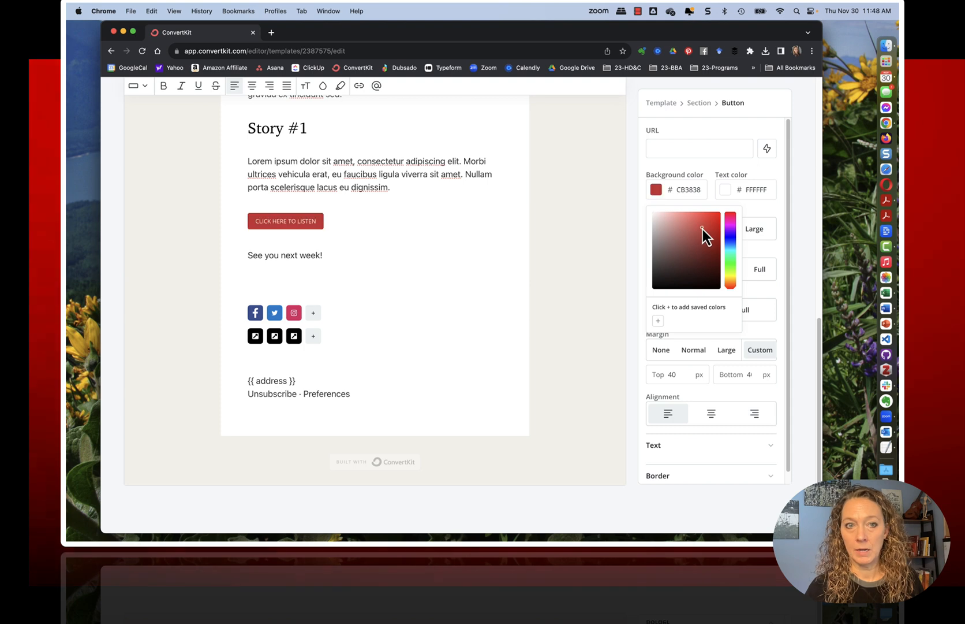
left_click(777, 296)
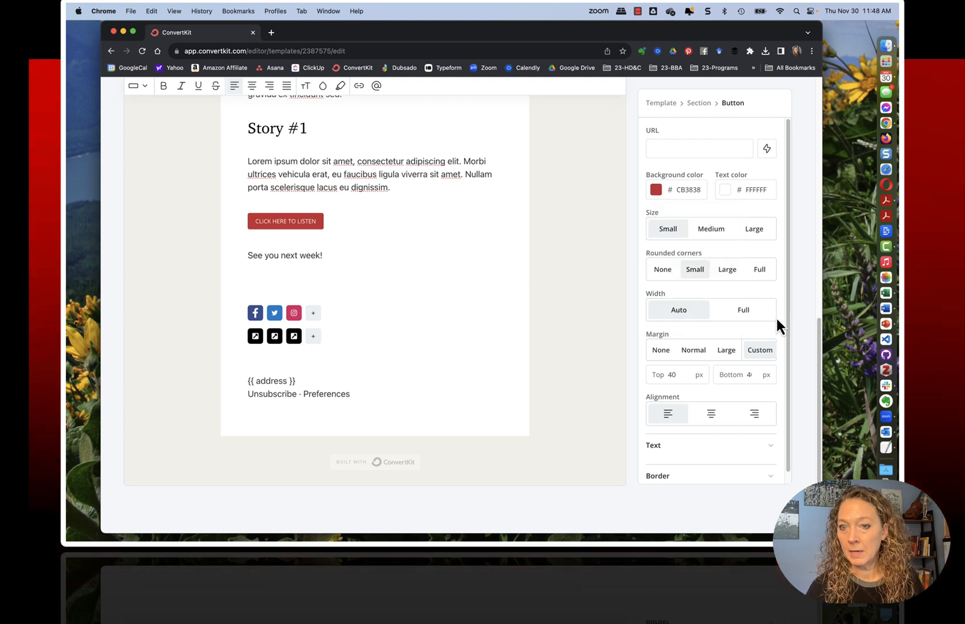
- Raise the listen button's custom top margin to 49 px, and lower it again to 42 px
scroll(751, 369, "down", 1)
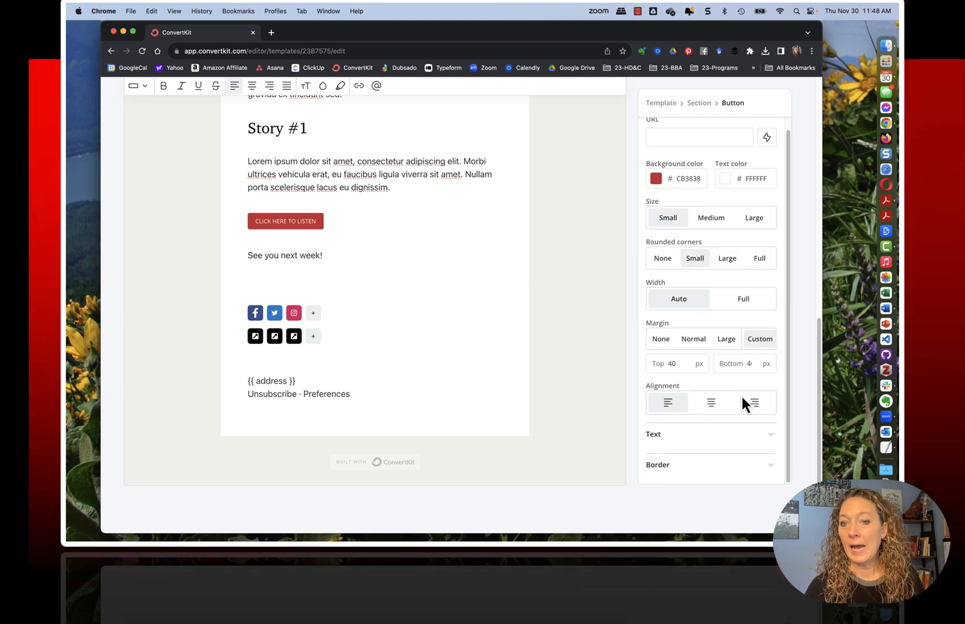
double_click(689, 362)
left_click(688, 362)
left_click(688, 362)
left_click(688, 362)
left_click(688, 362)
left_click(688, 362)
left_click(688, 362)
left_click(688, 362)
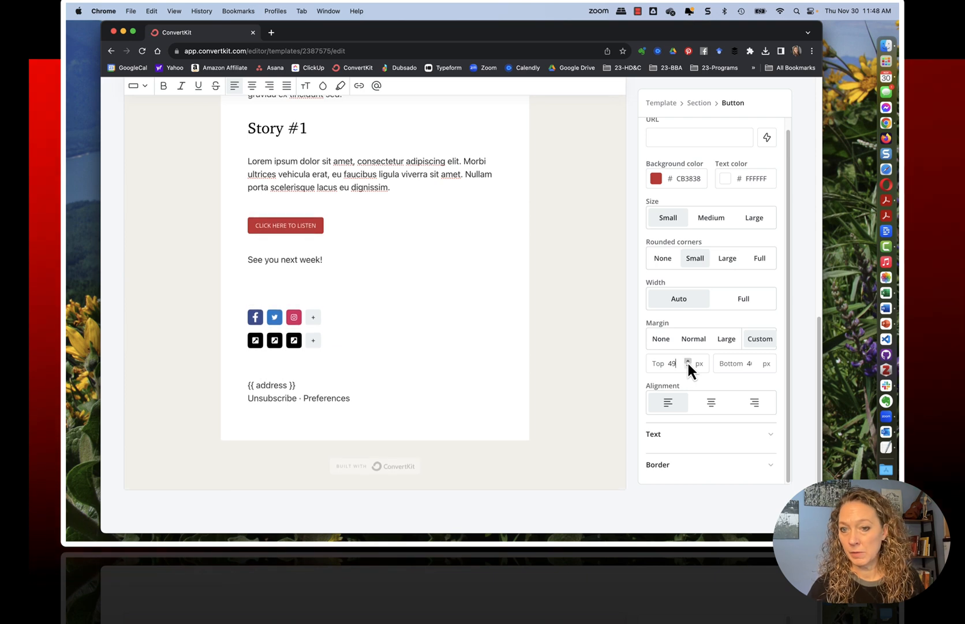
double_click(688, 364)
double_click(689, 365)
double_click(688, 365)
left_click(689, 365)
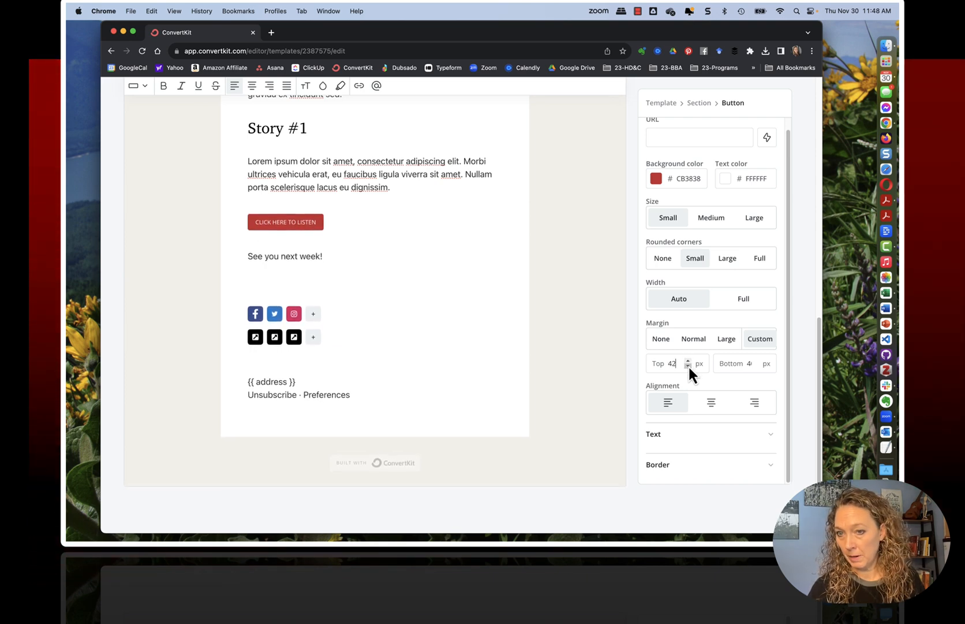
- Try the Large margin preset on the listen button and settle on Normal
left_click(724, 340)
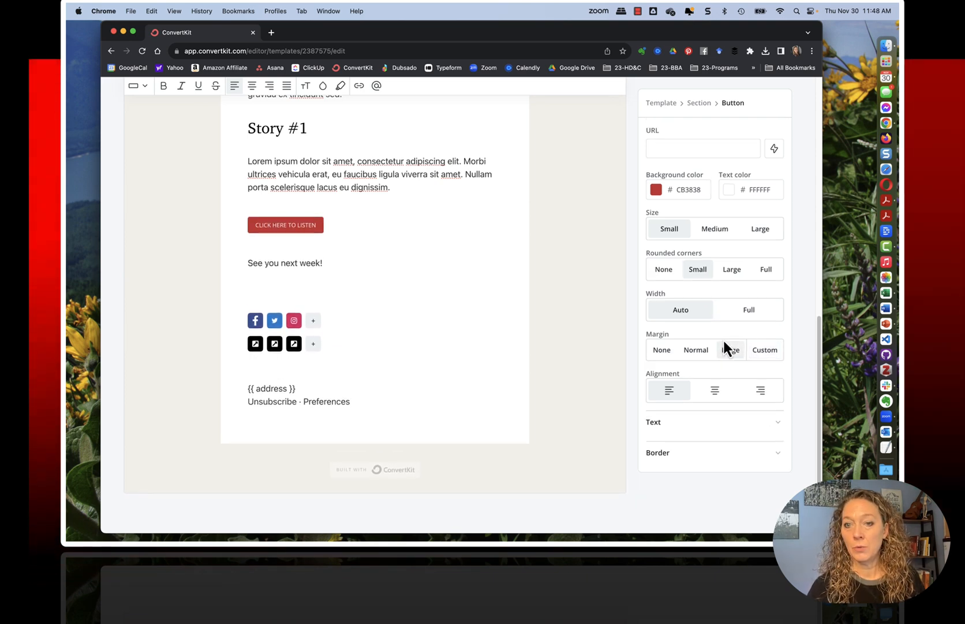
left_click(696, 349)
scroll(693, 393, "down", 1)
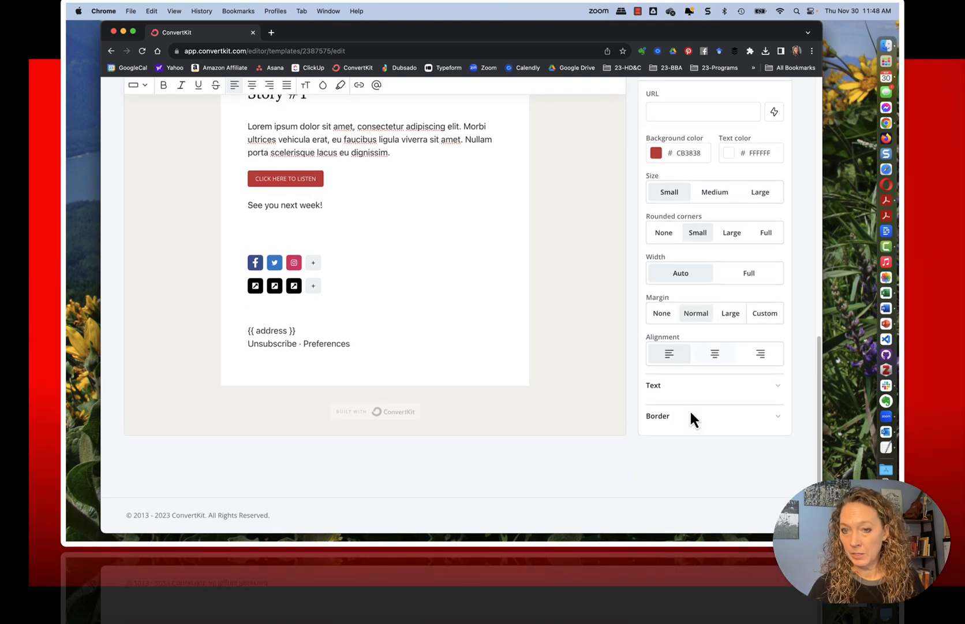
- Give the listen button a Large border radius and switch it to Custom with the top-left corner at 8 px
left_click(688, 415)
scroll(676, 422, "down", 2)
scroll(676, 422, "down", 2)
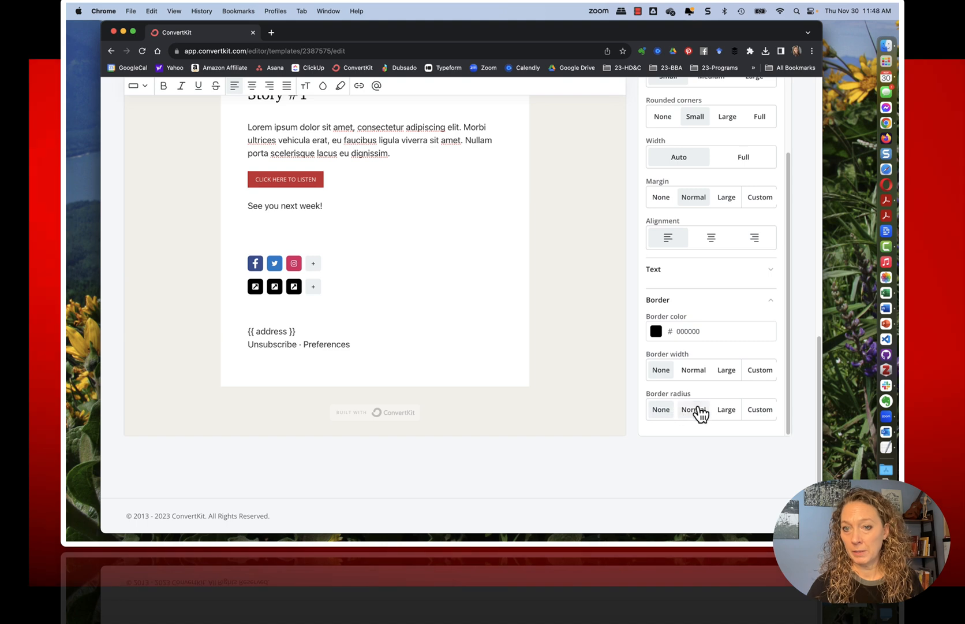
left_click(725, 411)
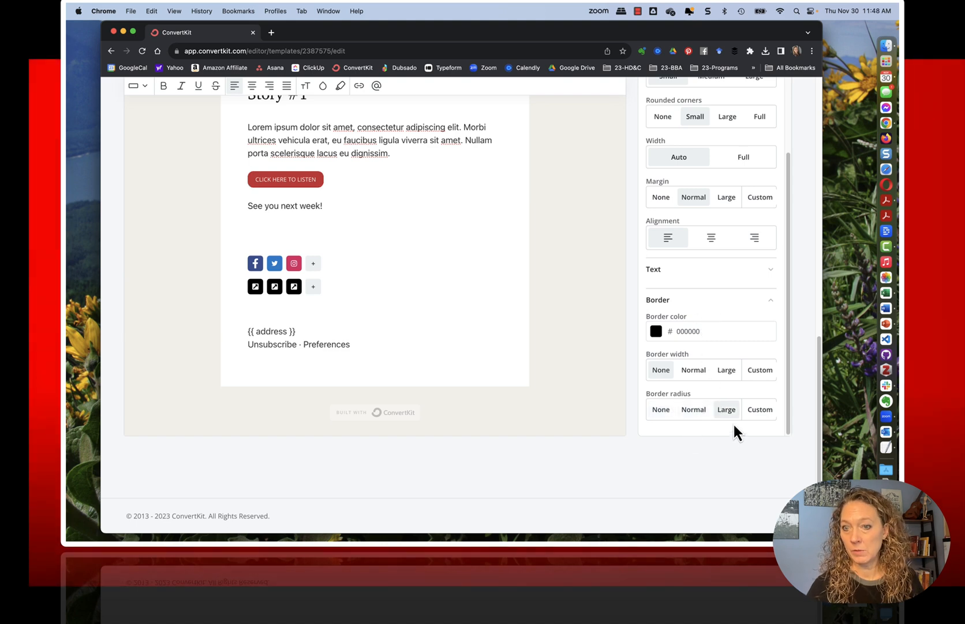
left_click(756, 412)
scroll(664, 419, "down", 2)
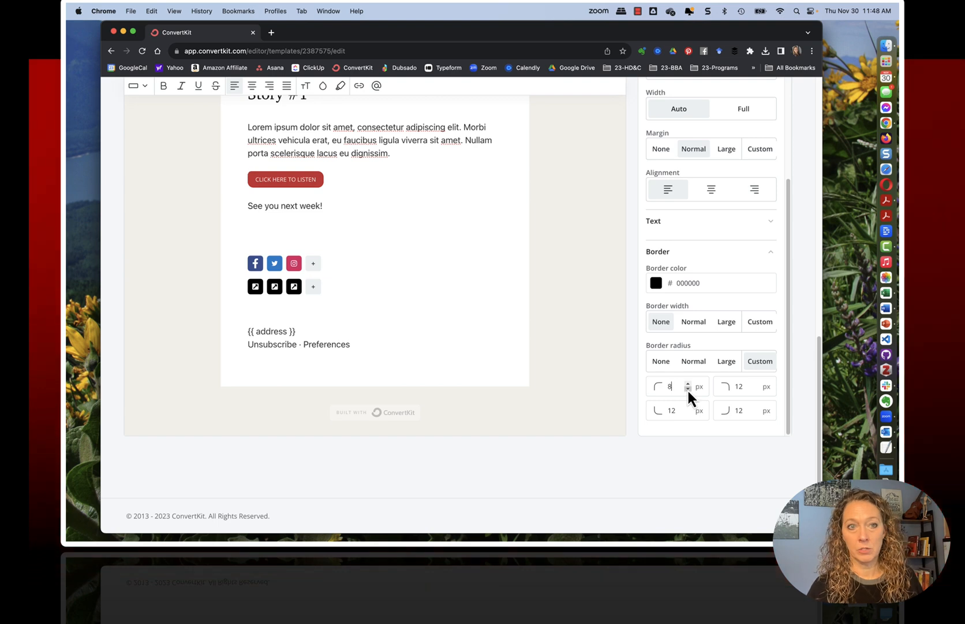
- Center-align the listen button within its section
scroll(726, 295, "up", 2)
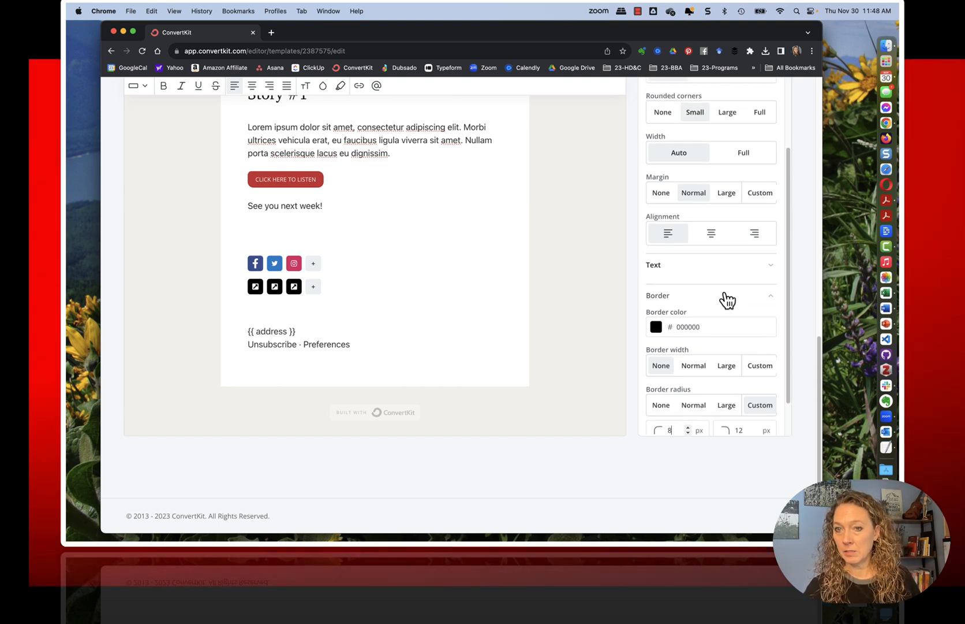
left_click(713, 237)
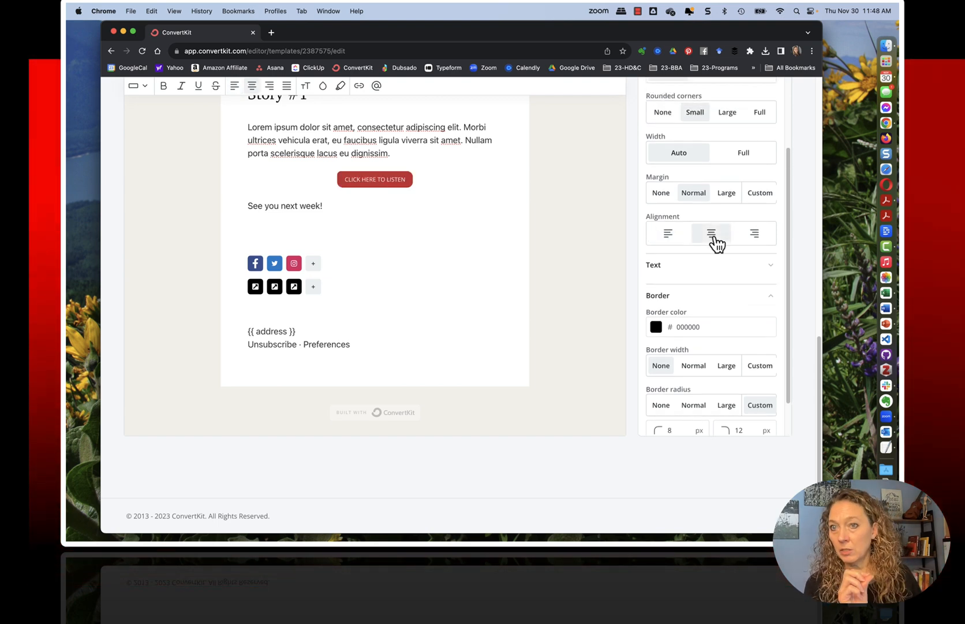
scroll(714, 238, "up", 1)
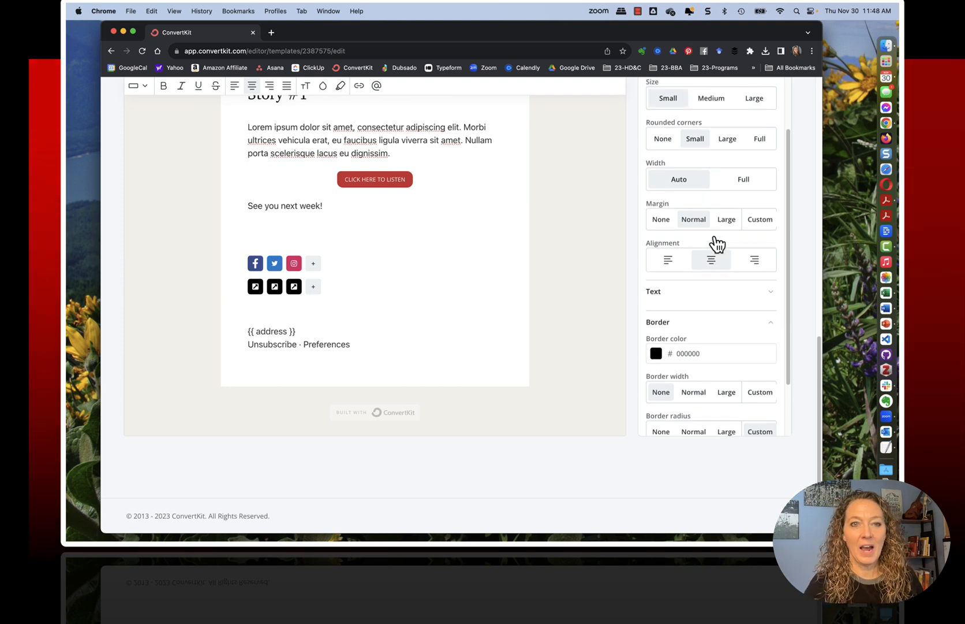
scroll(752, 276, "up", 5)
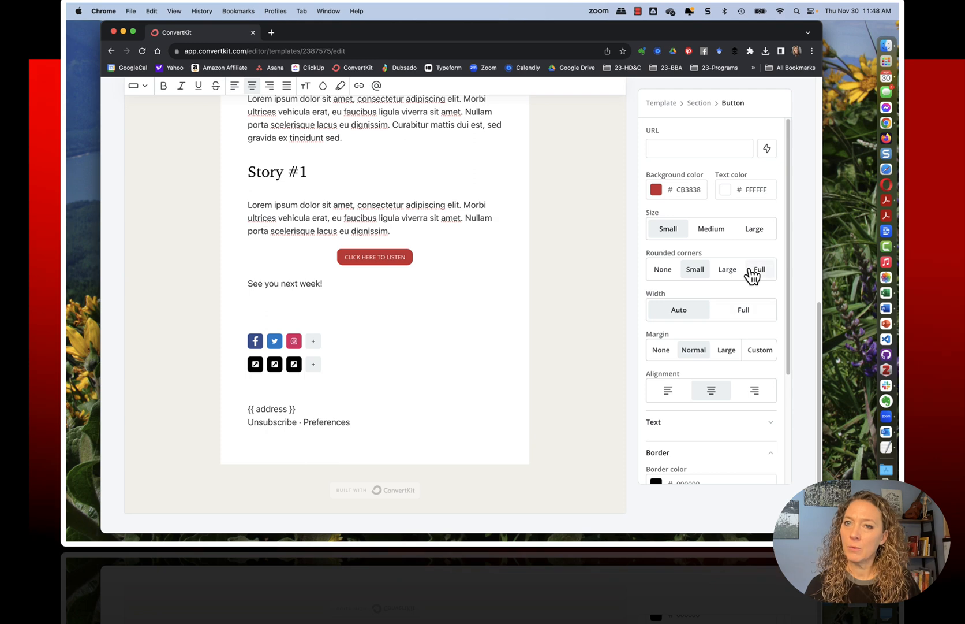
- Set the listen button's text size to 25 px
triple_click(358, 257)
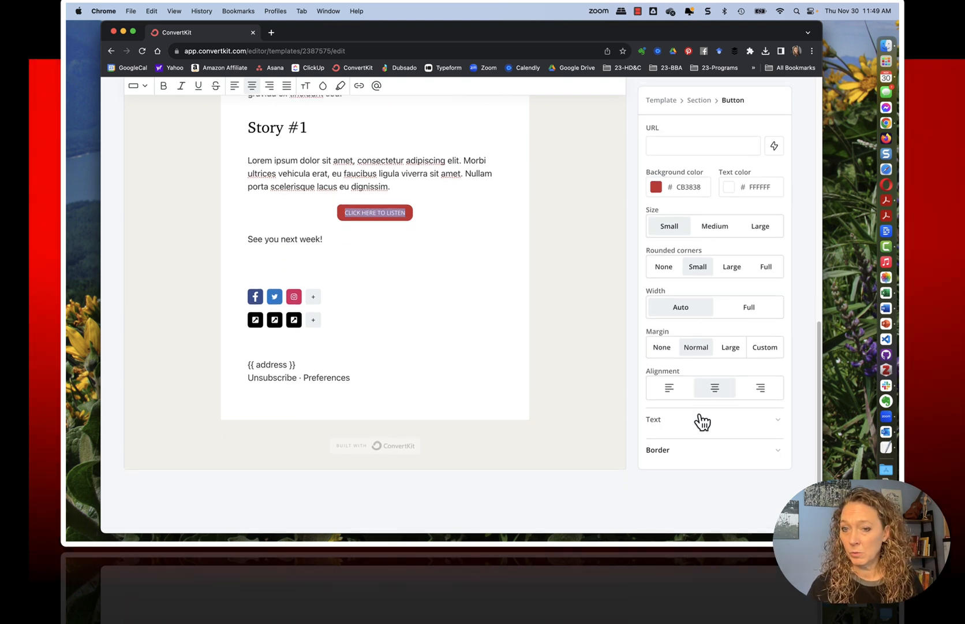
left_click(700, 420)
scroll(703, 422, "down", 3)
left_click(750, 339)
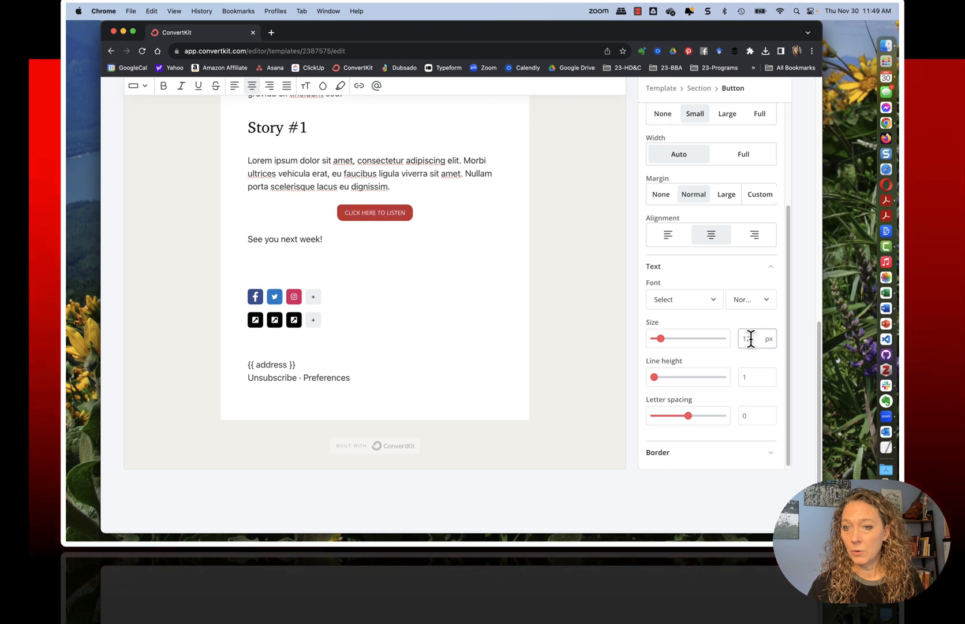
left_click_drag(662, 339, 684, 361)
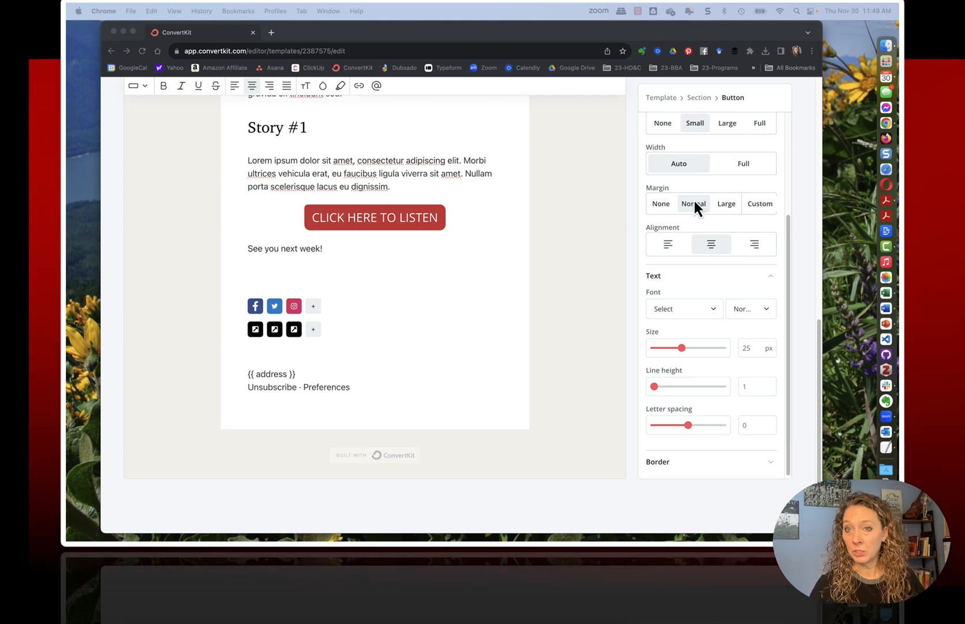
- Set the listen button's width to Full and its rounded corners to None
left_click(742, 166)
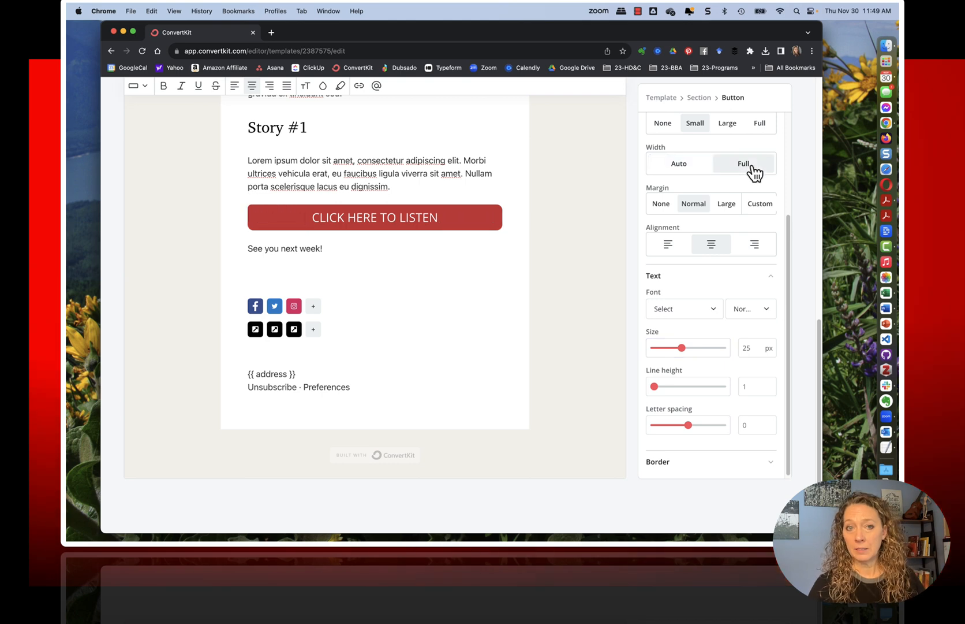
scroll(411, 278, "up", 3)
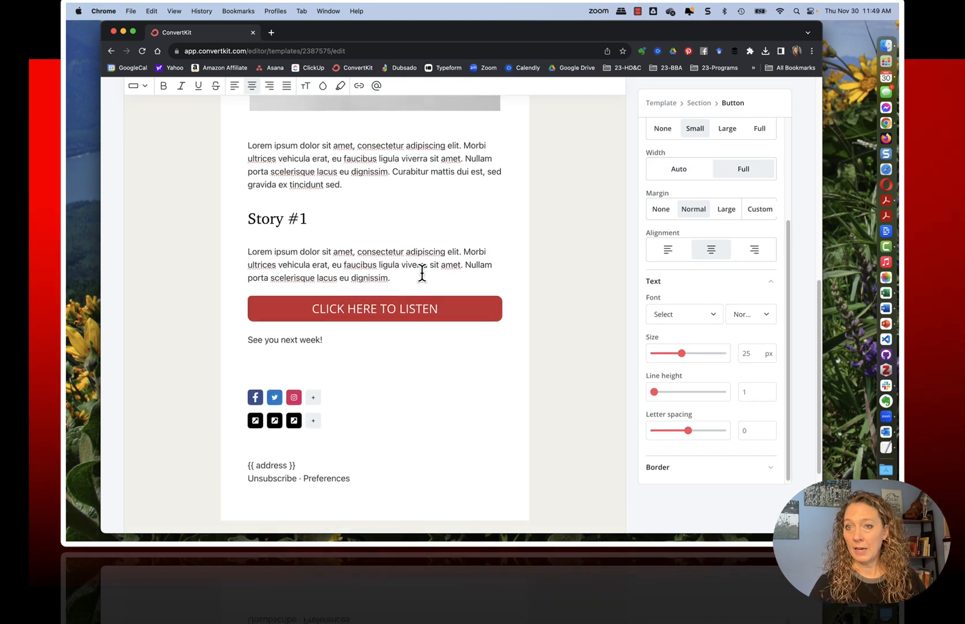
left_click(678, 169)
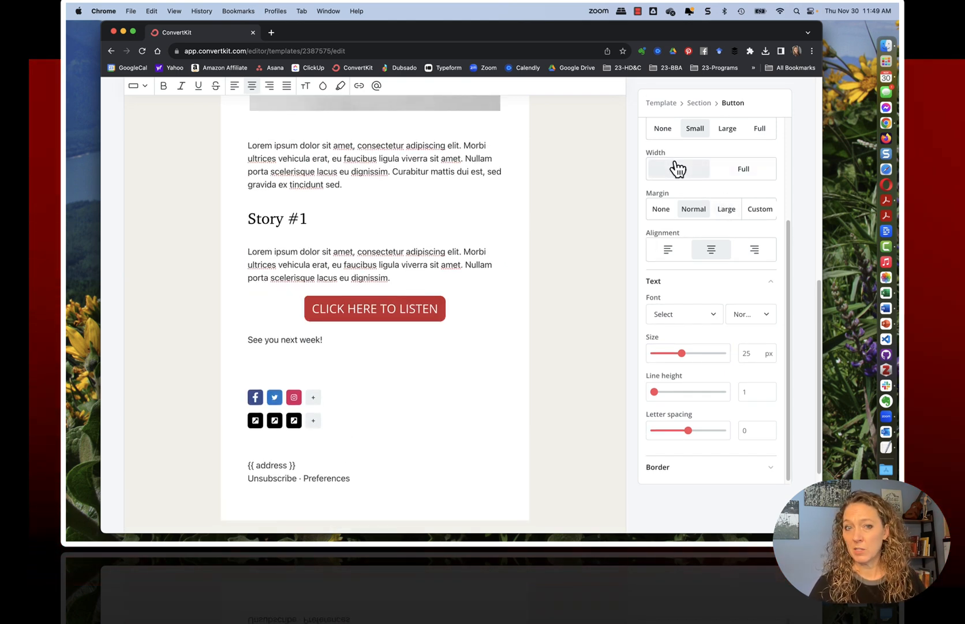
left_click(749, 169)
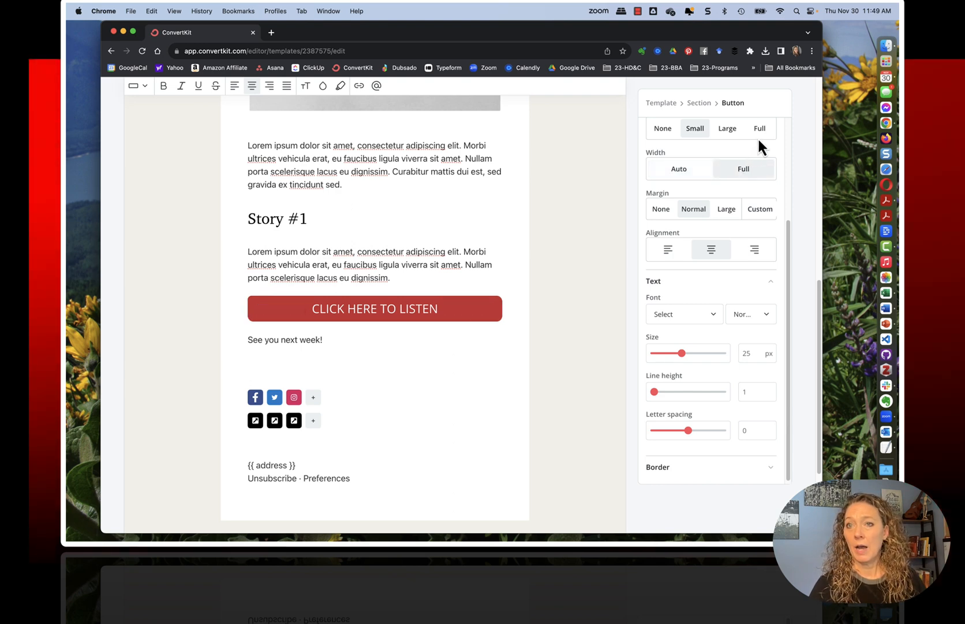
left_click(731, 133)
left_click(663, 129)
scroll(671, 136, "up", 5)
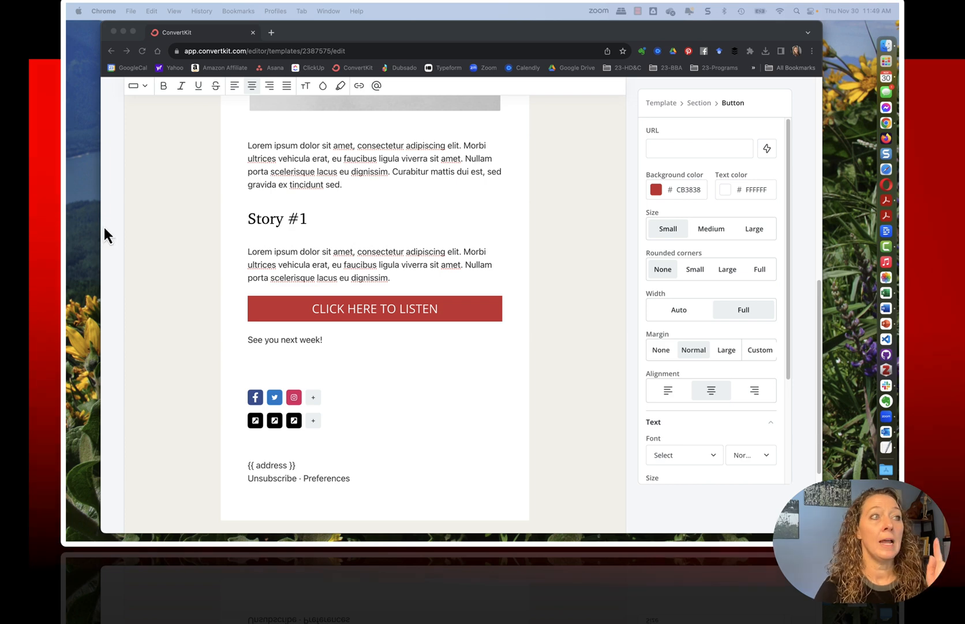
- Set the color of the footer's address and unsubscribe text to FFF
scroll(466, 395, "down", 3)
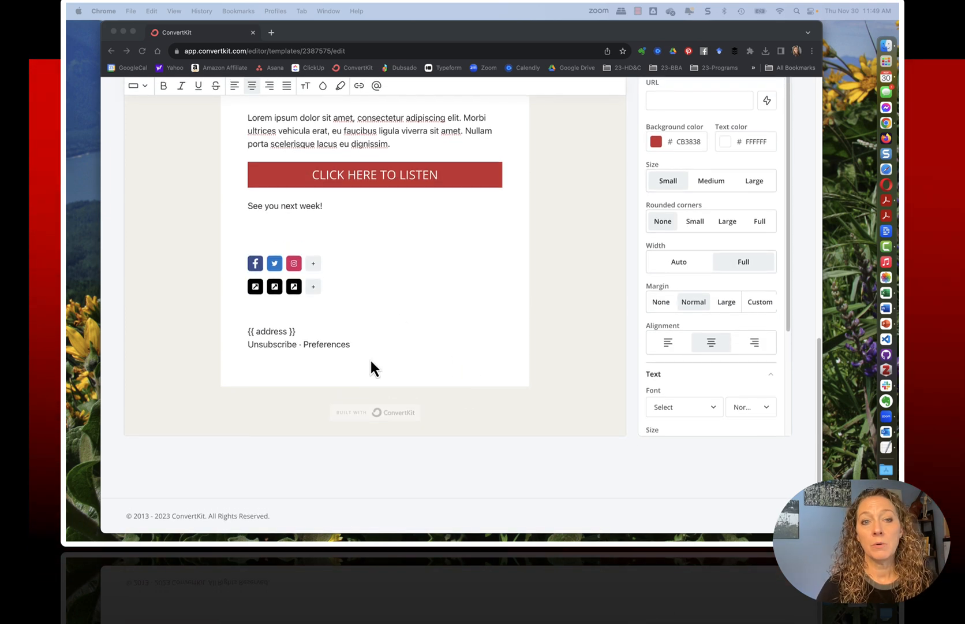
left_click(255, 261)
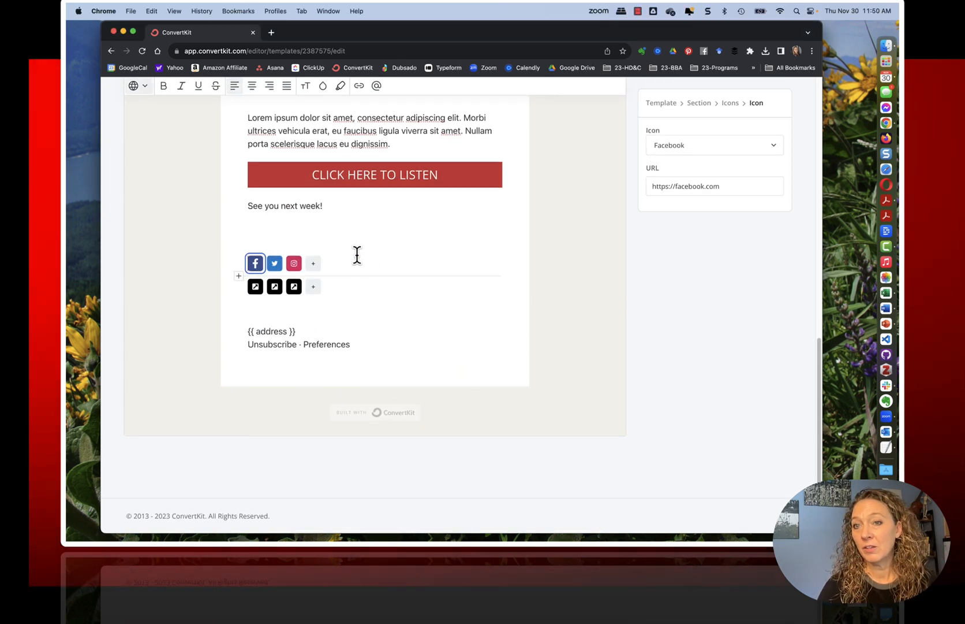
left_click(402, 300)
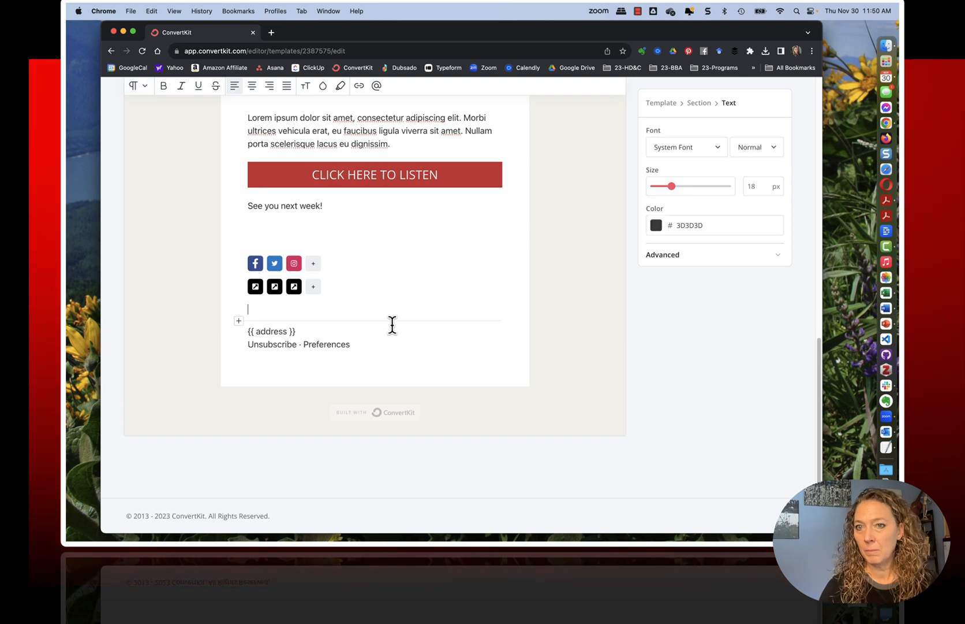
left_click(345, 345)
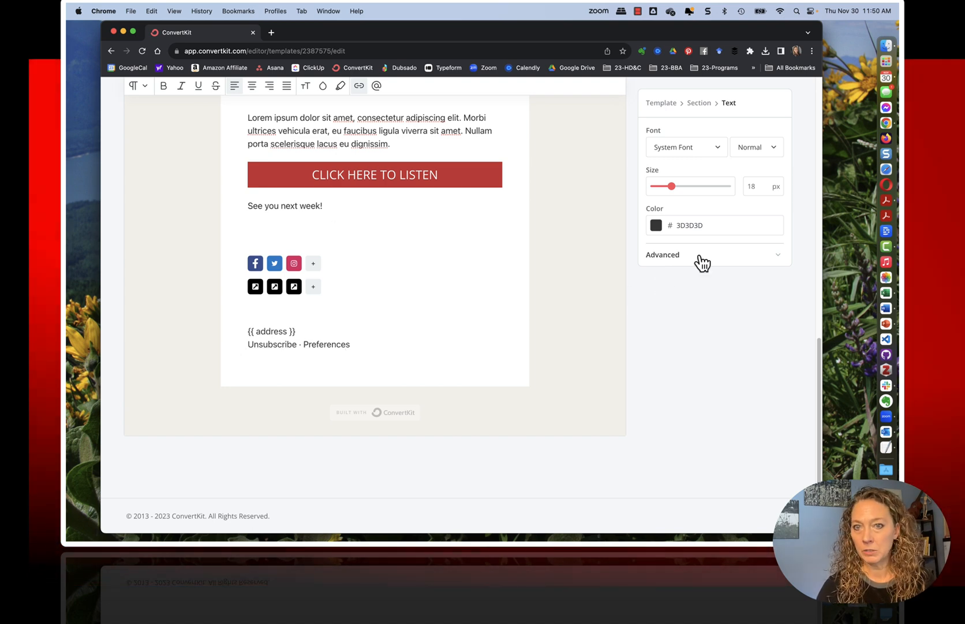
left_click(688, 226)
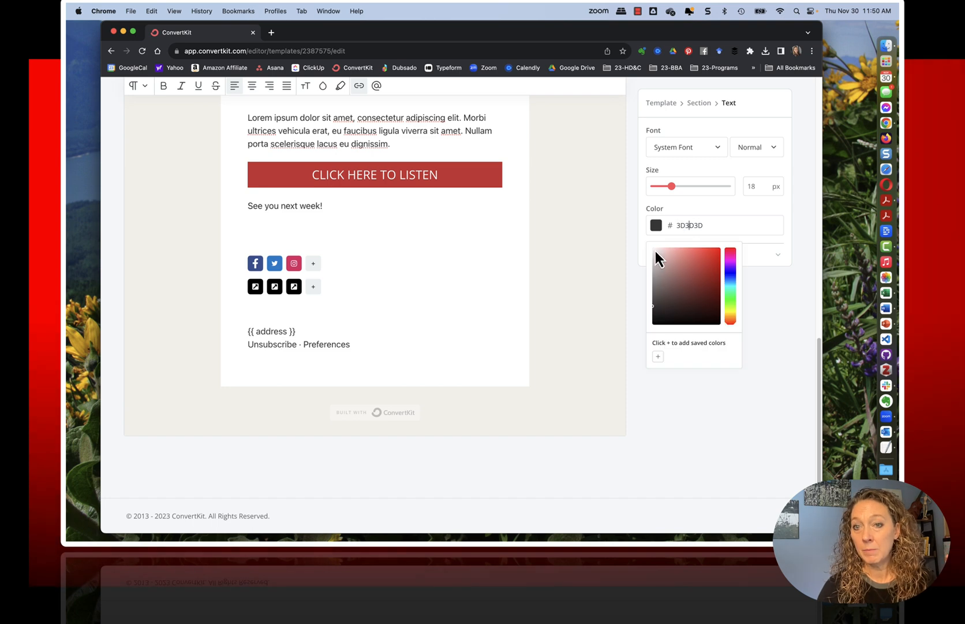
double_click(680, 226)
type("FFF")
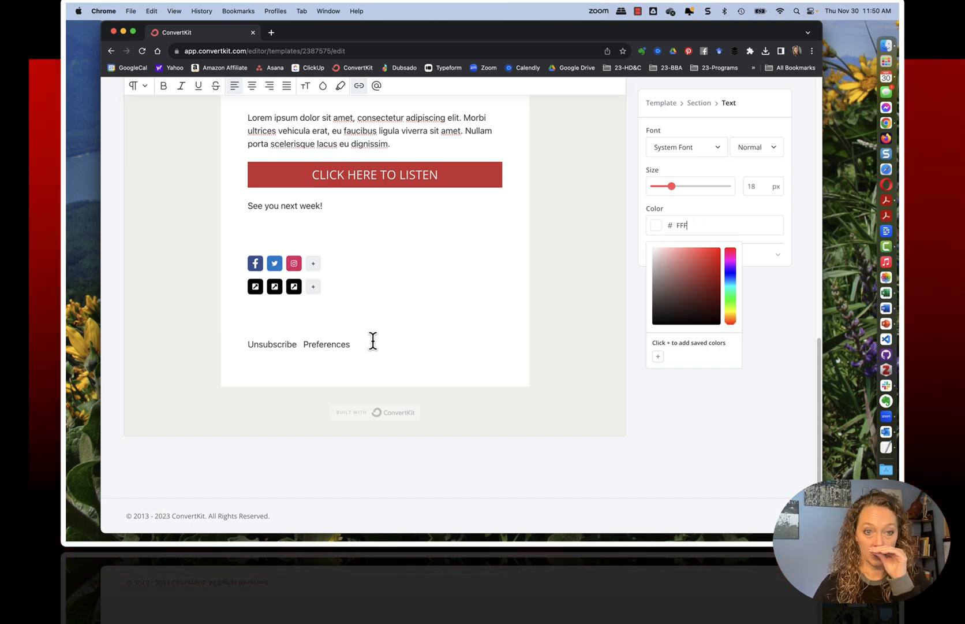
- Set the link color of the footer's Unsubscribe and Preferences links to FFF
left_click(347, 343)
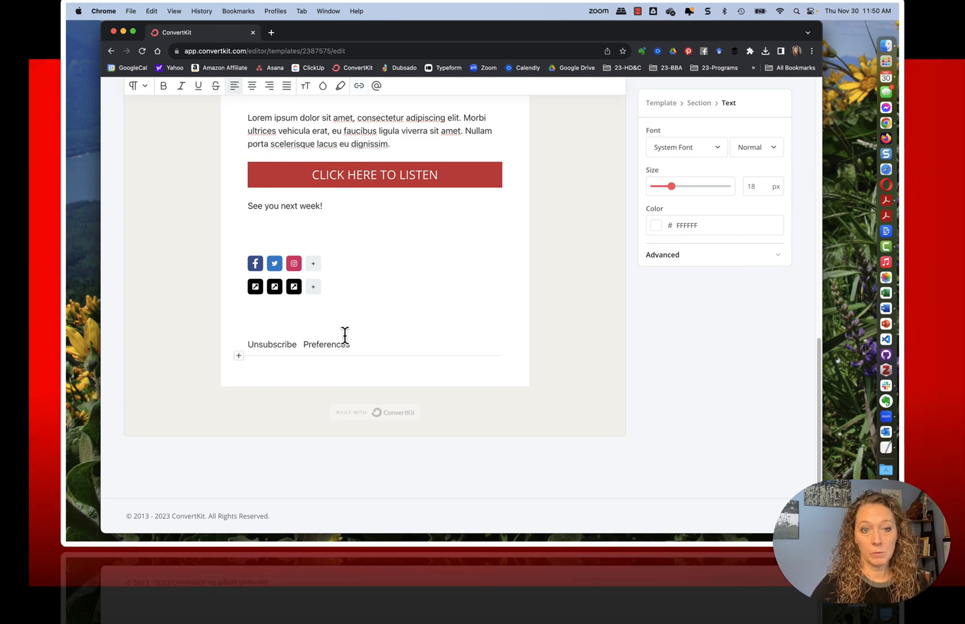
left_click_drag(366, 345, 248, 345)
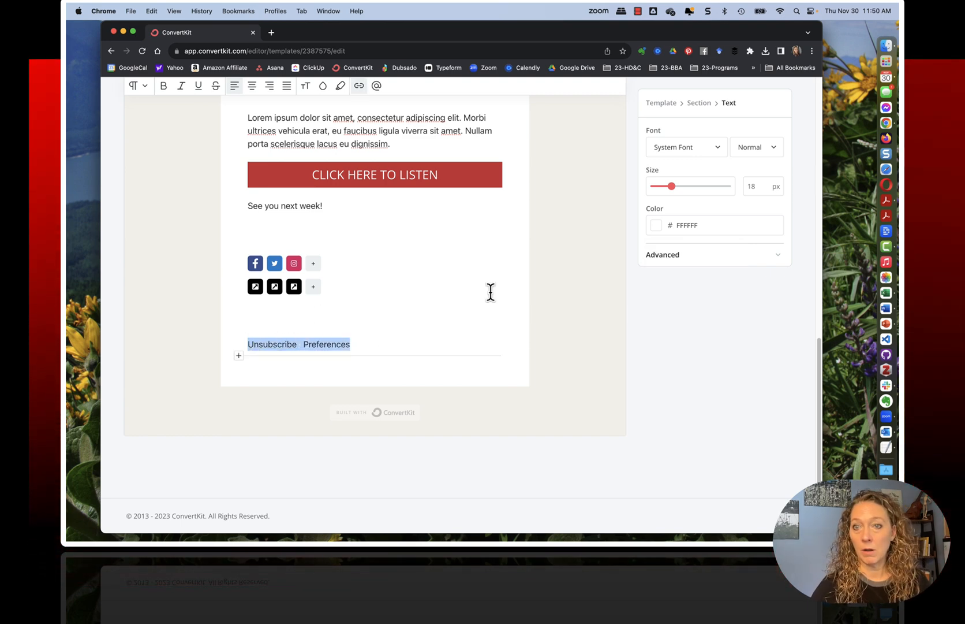
left_click(688, 255)
double_click(685, 287)
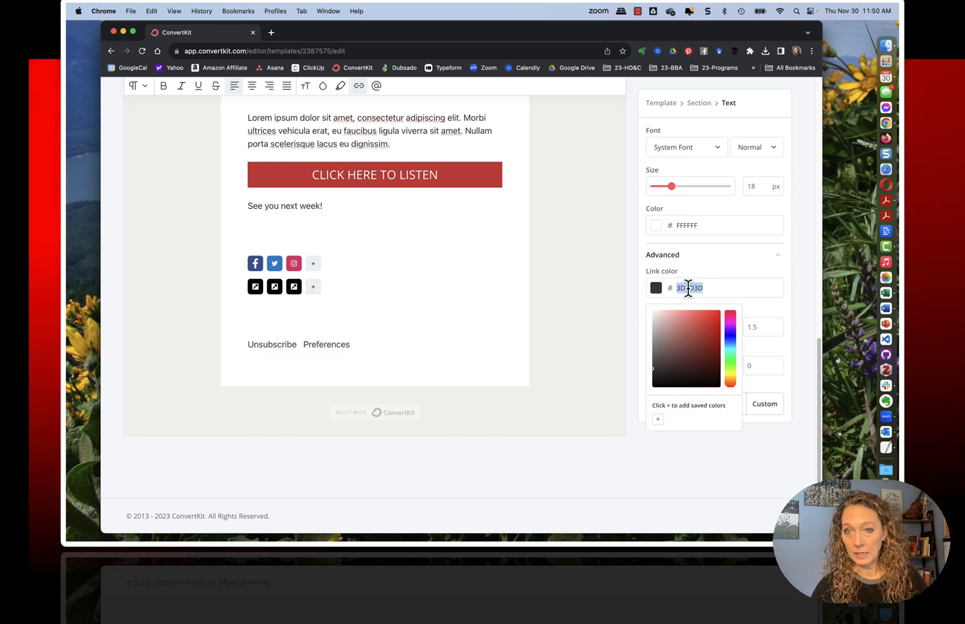
type("FFF")
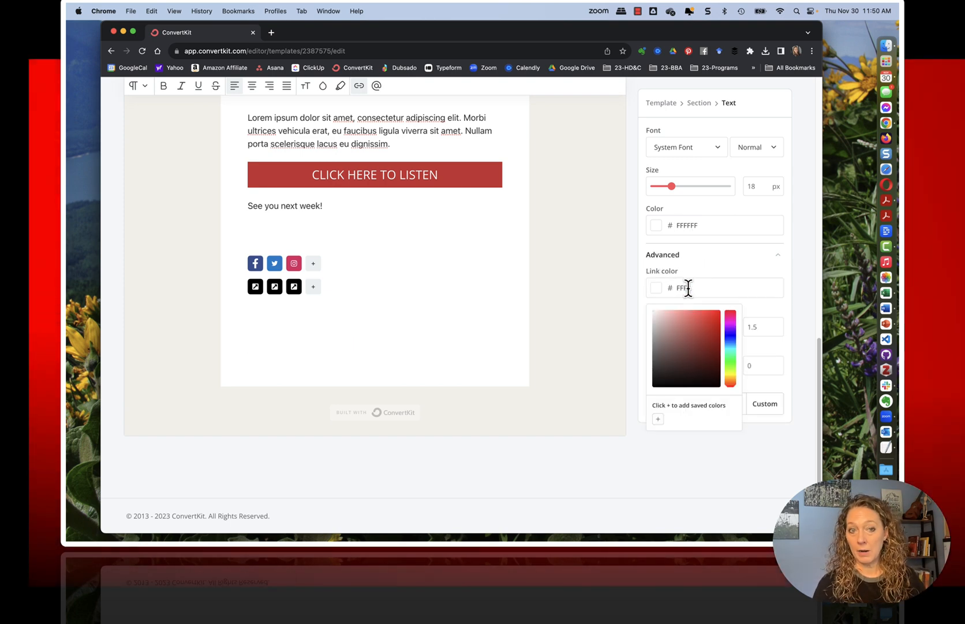
left_click(462, 381)
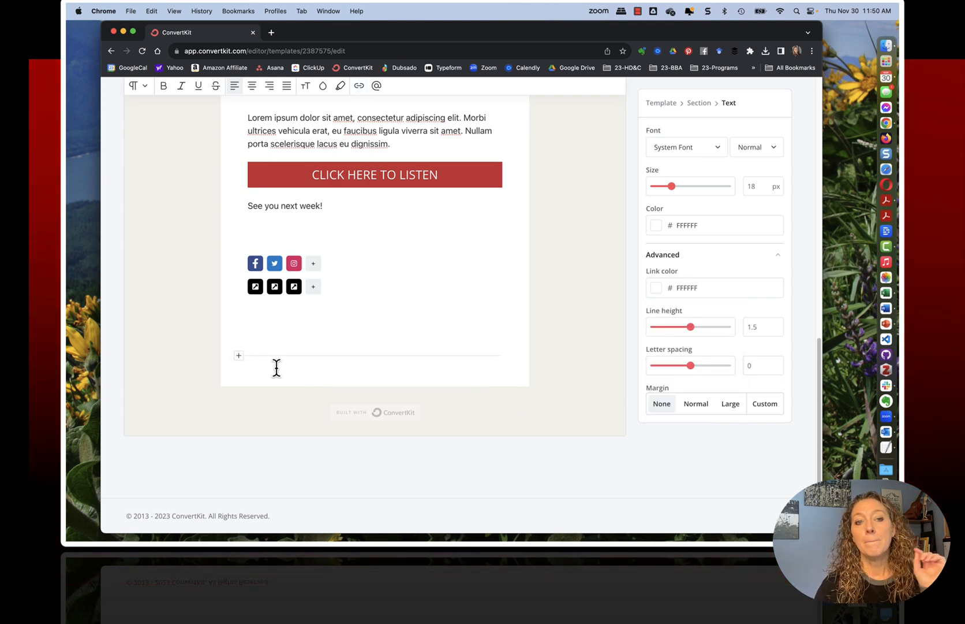
- Add an HTML block to the footer below the Unsubscribe and Preferences links
scroll(326, 420, "down", 10)
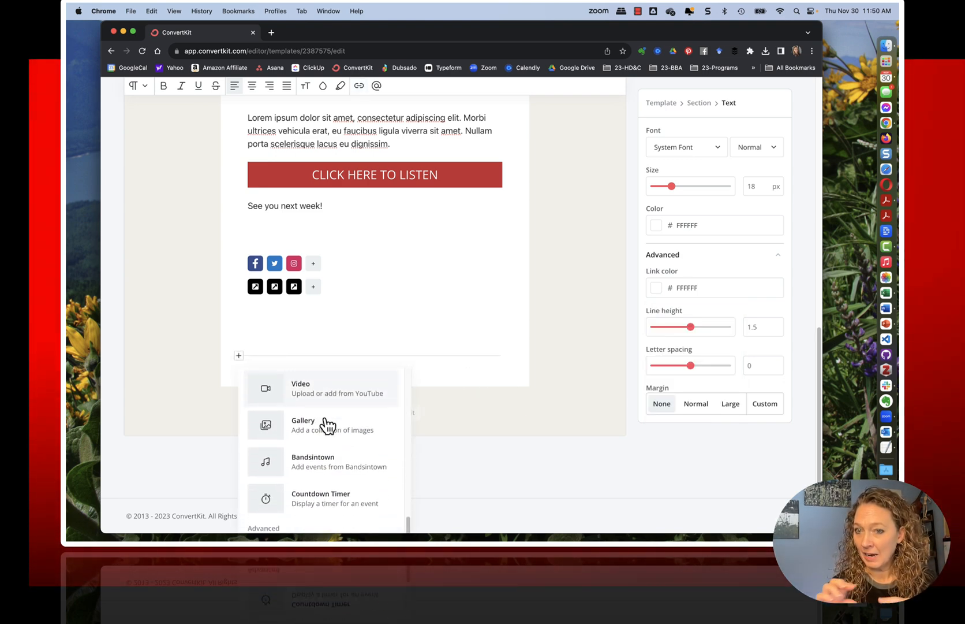
scroll(327, 425, "down", 1)
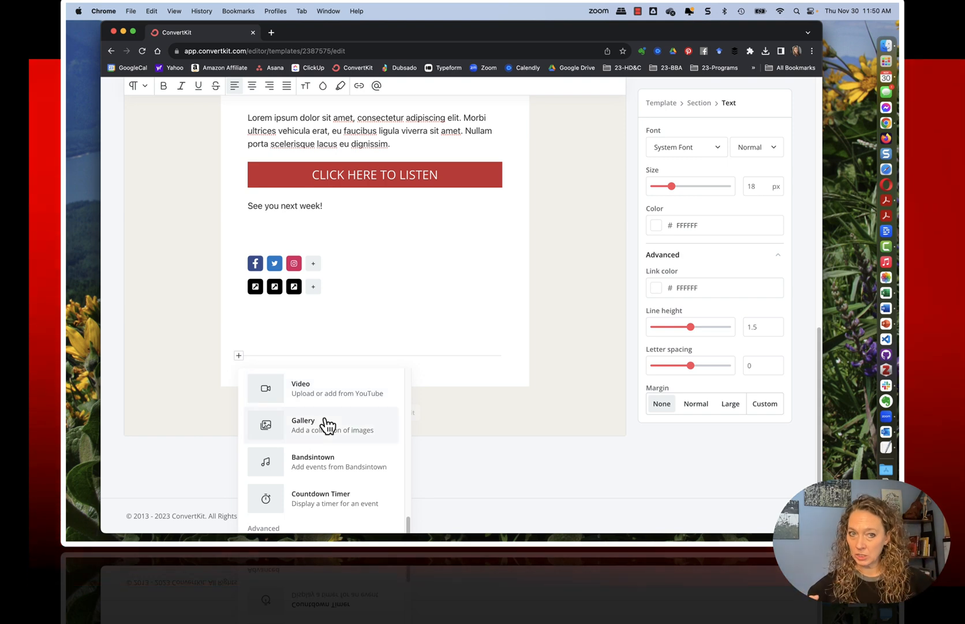
scroll(327, 425, "down", 3)
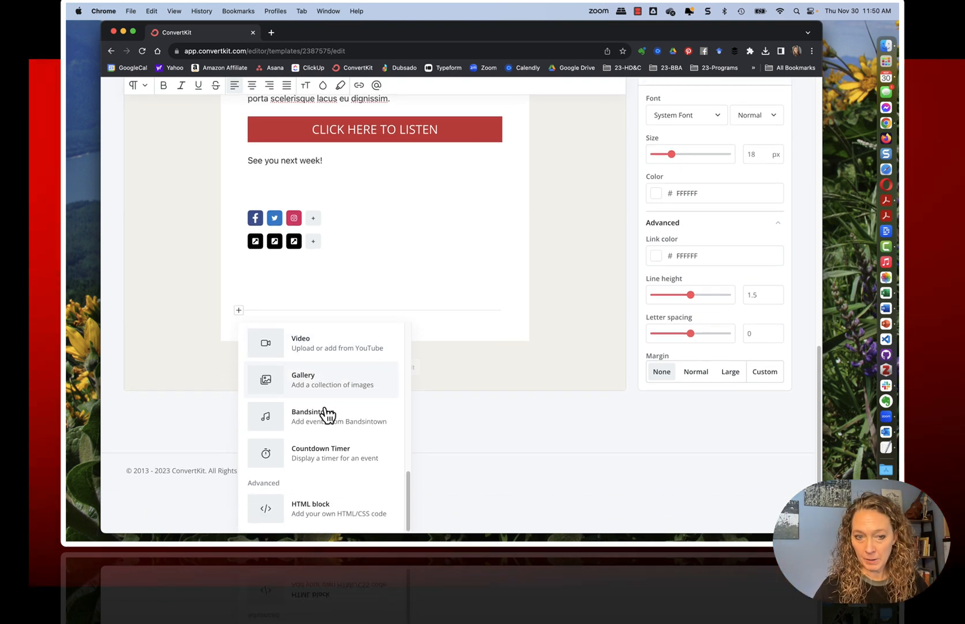
left_click(305, 516)
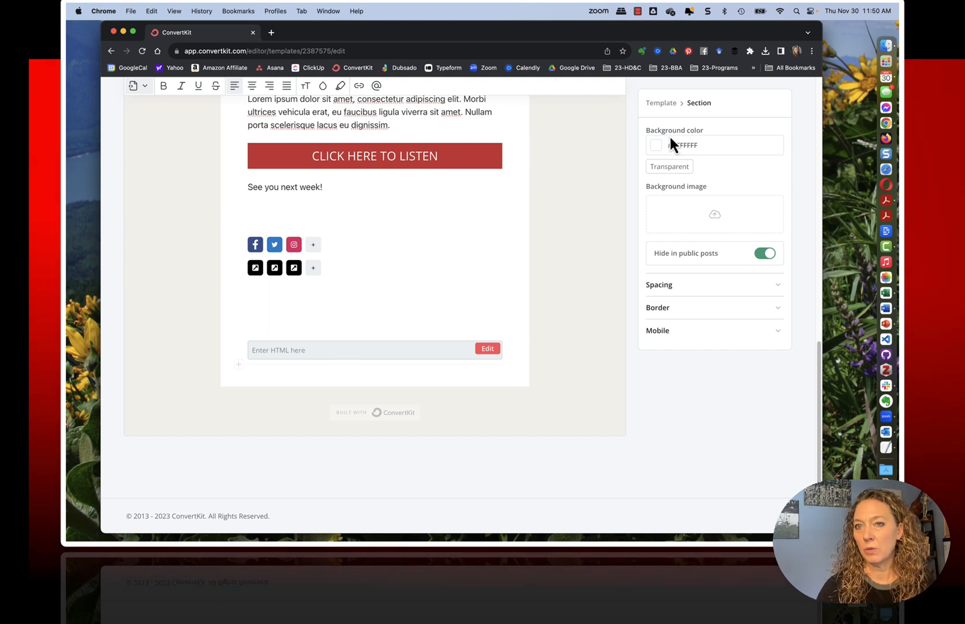
- Set the footer section's background color to 000
left_click(657, 146)
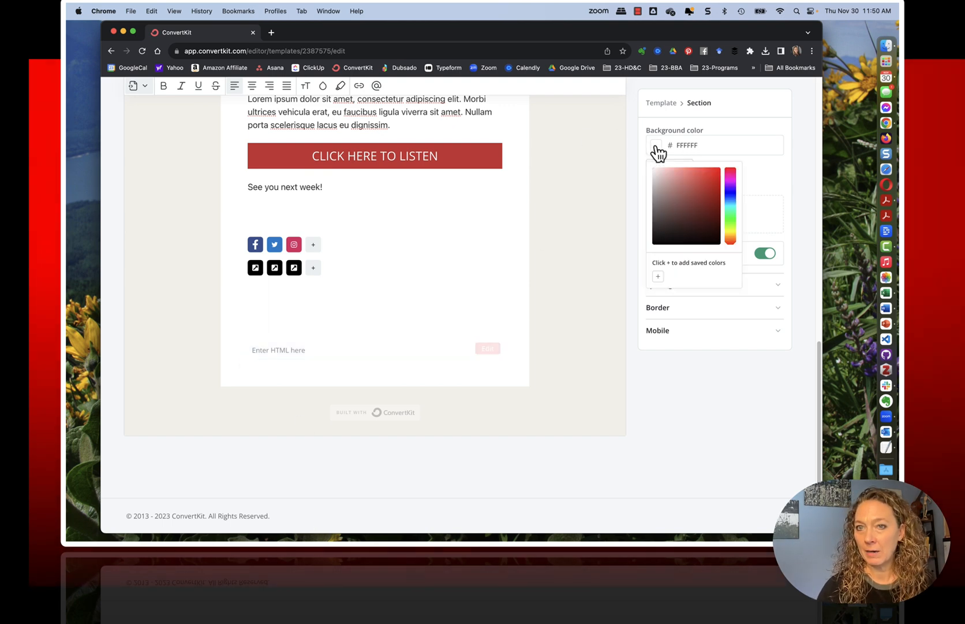
double_click(688, 144)
type("000")
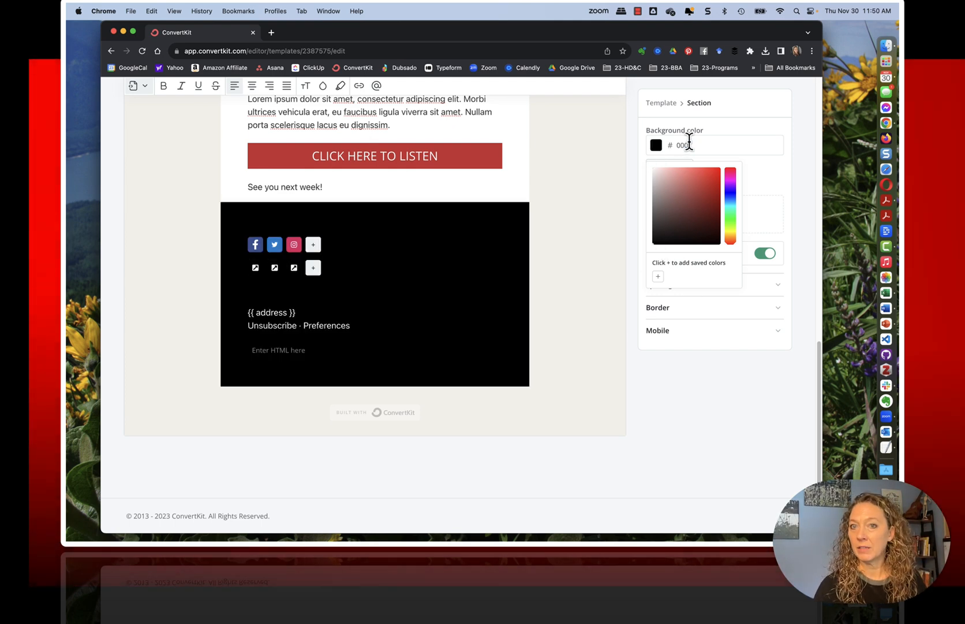
left_click(757, 120)
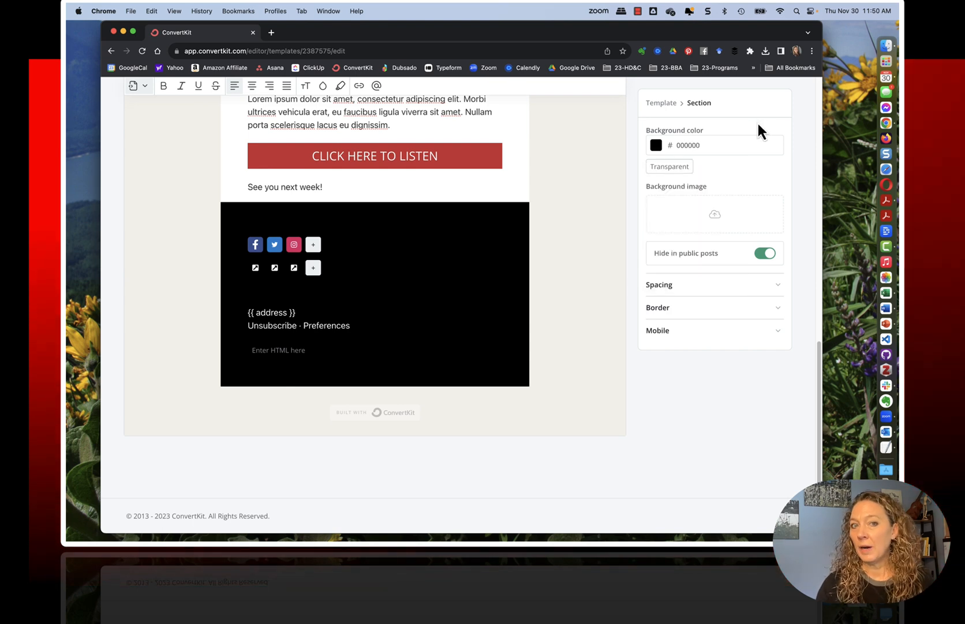
- Examine the settings of the footer's Facebook icon, its section, the overall template and the footer text
left_click(534, 238)
left_click(527, 238)
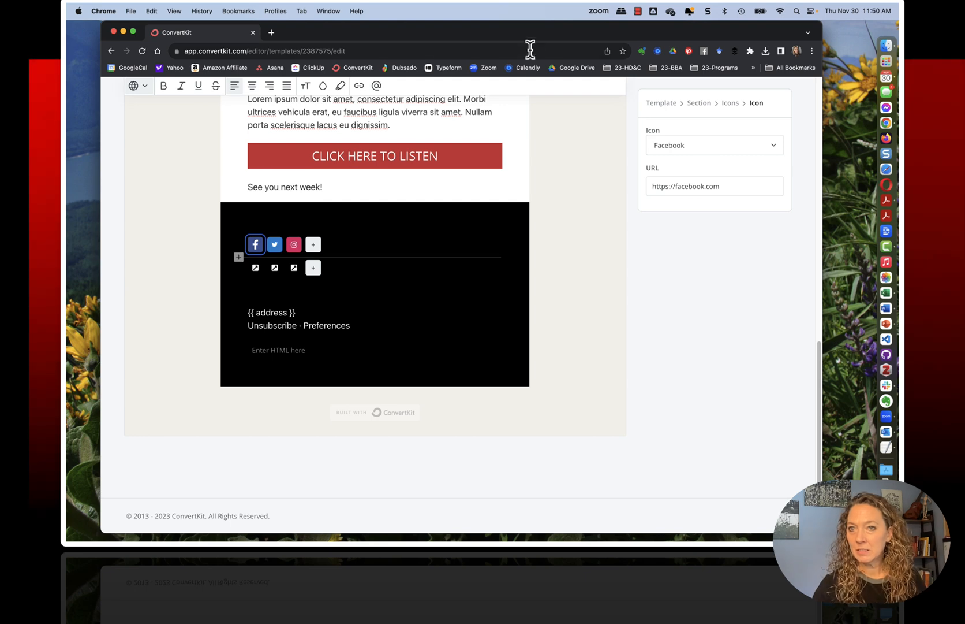
left_click(698, 103)
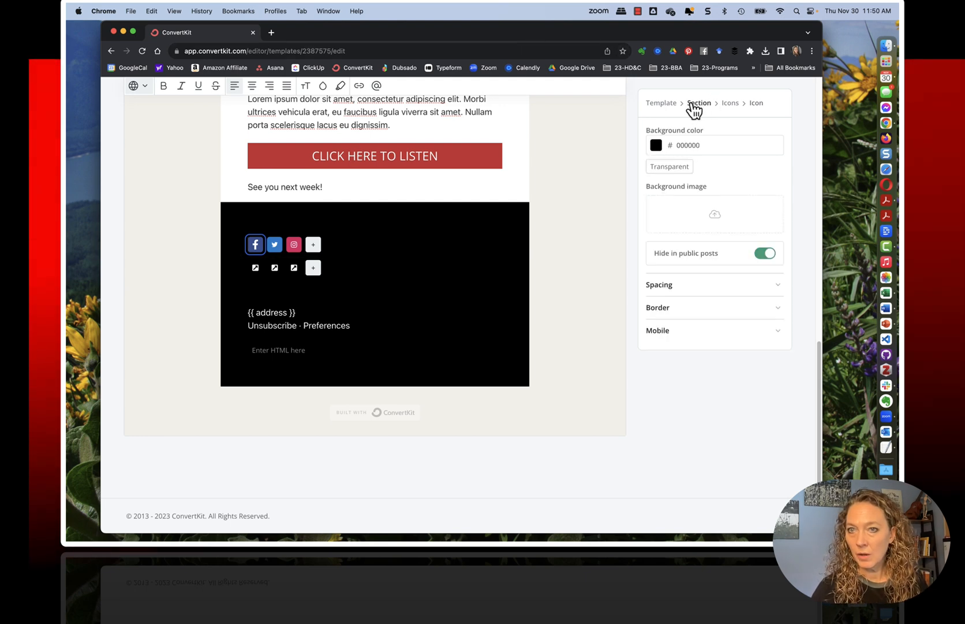
left_click(662, 104)
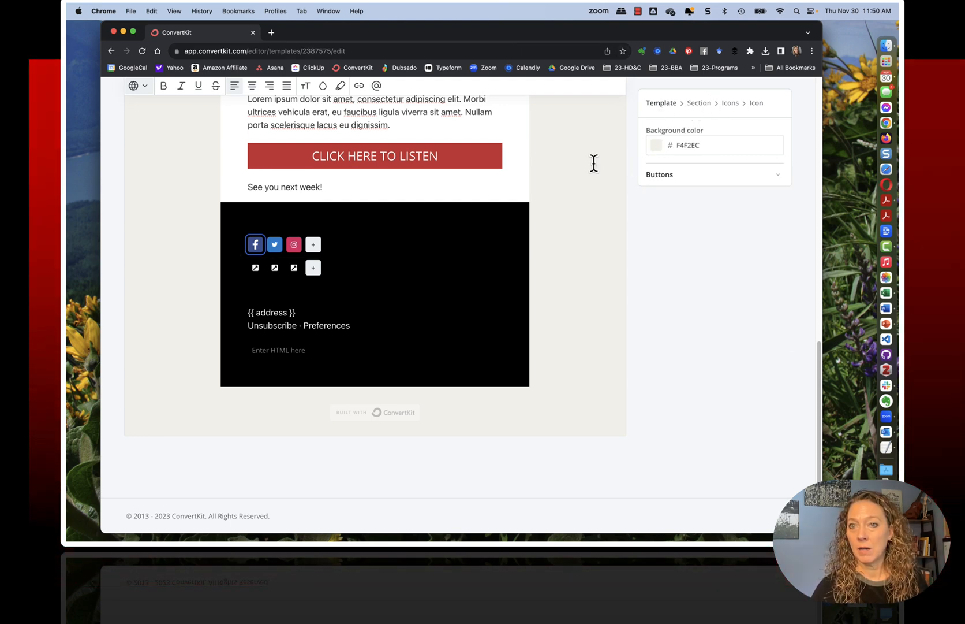
scroll(594, 163, "up", 5)
scroll(594, 164, "down", 3)
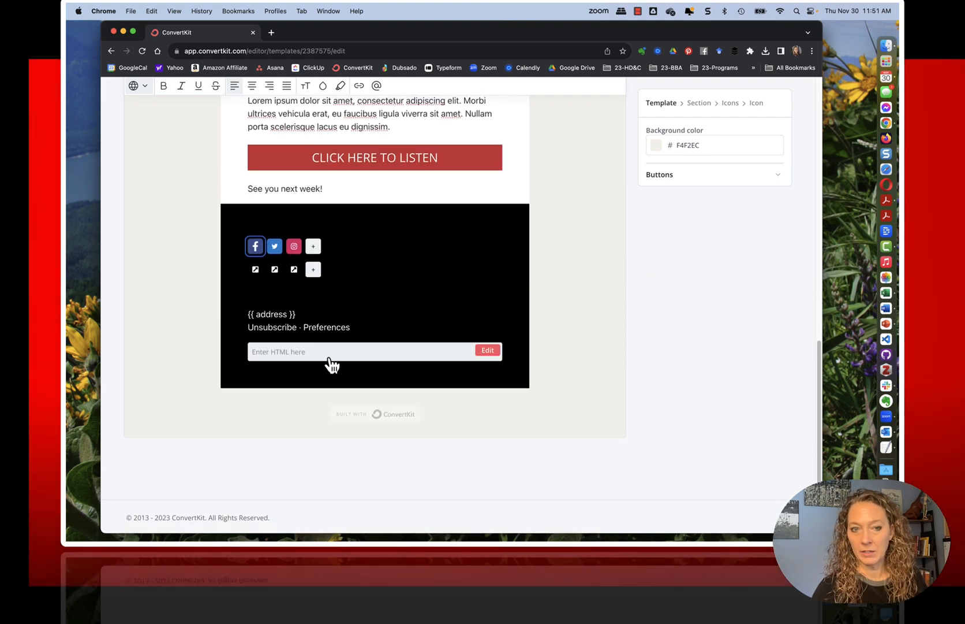
left_click(519, 335)
scroll(601, 325, "up", 8)
scroll(601, 325, "down", 8)
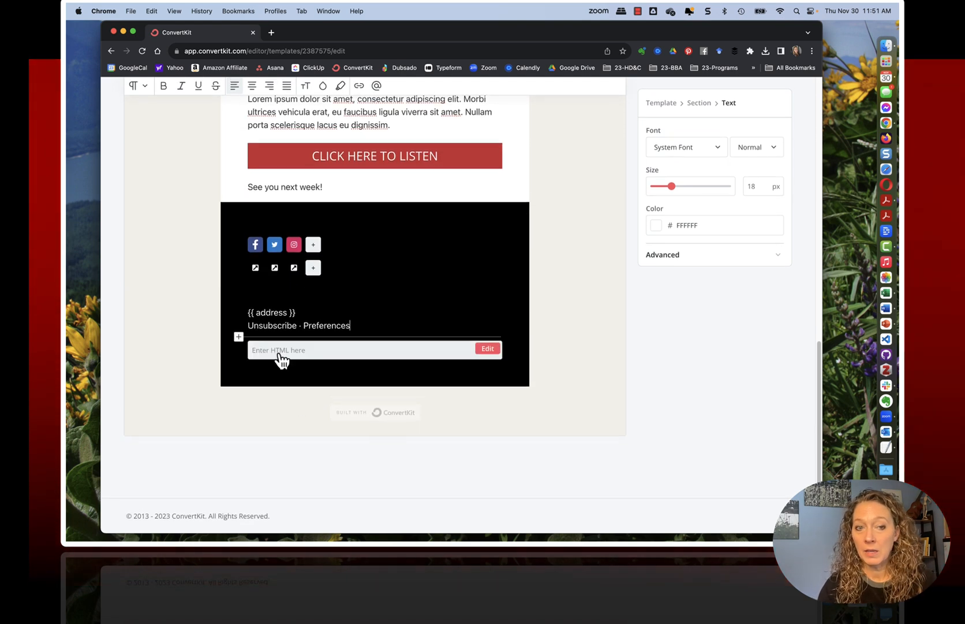
- Check the template's sharing options without changing them, and save the template
scroll(576, 332, "up", 10)
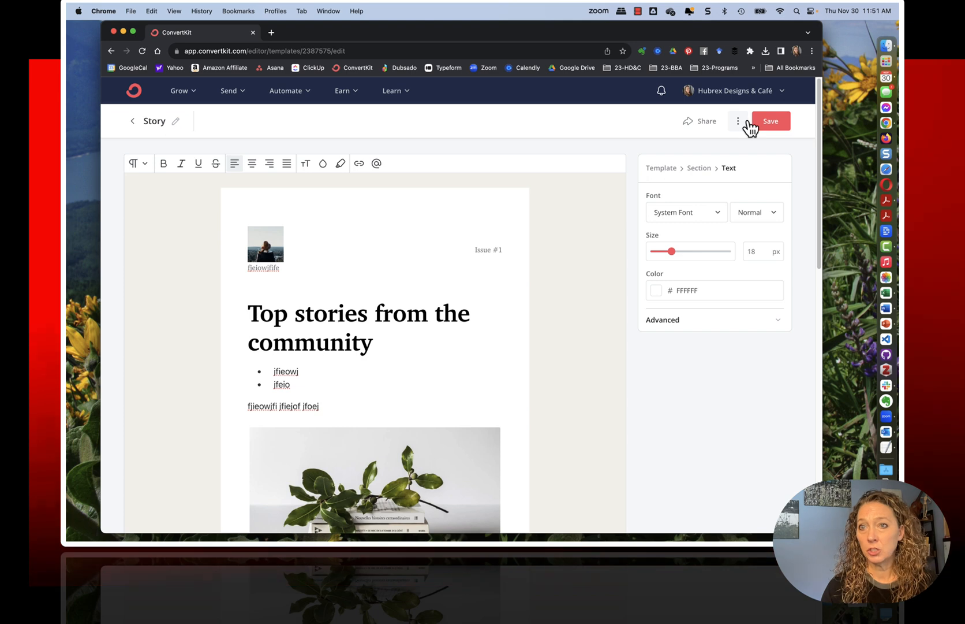
left_click(699, 122)
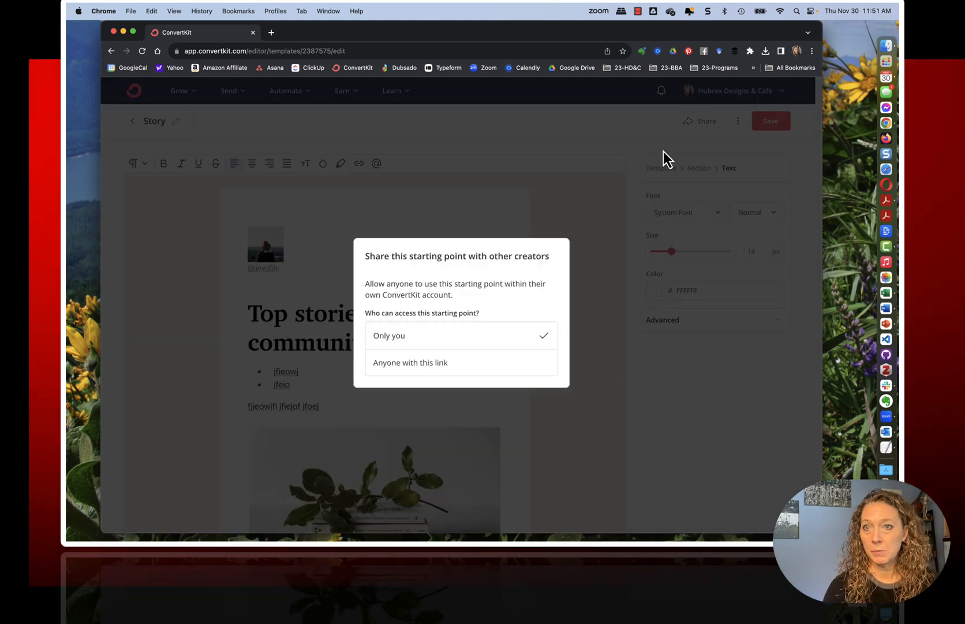
left_click(688, 144)
left_click(780, 121)
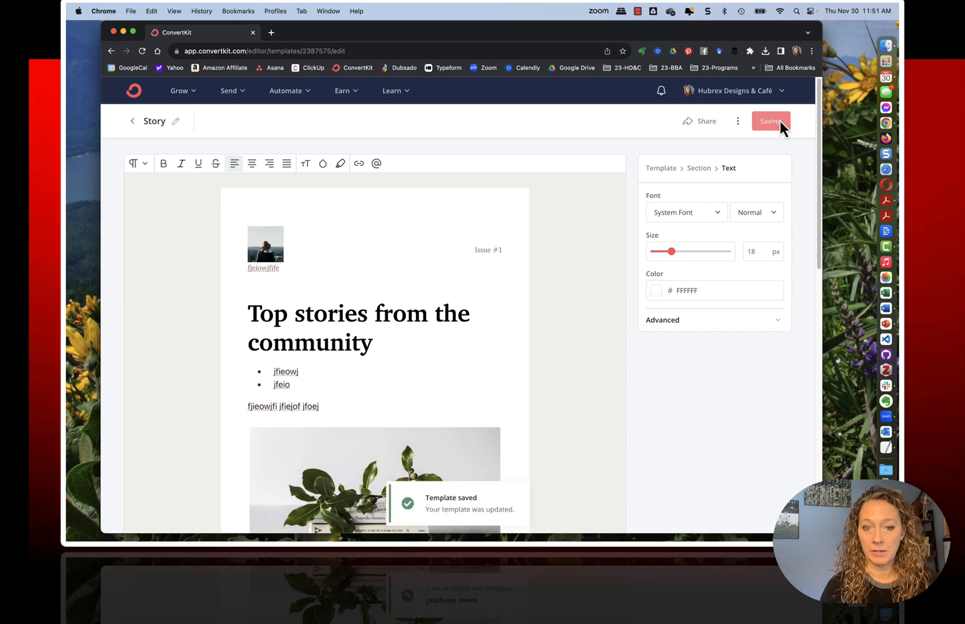
- Look over the saved template down to its footer and go back to the Email Templates list
scroll(527, 333, "down", 15)
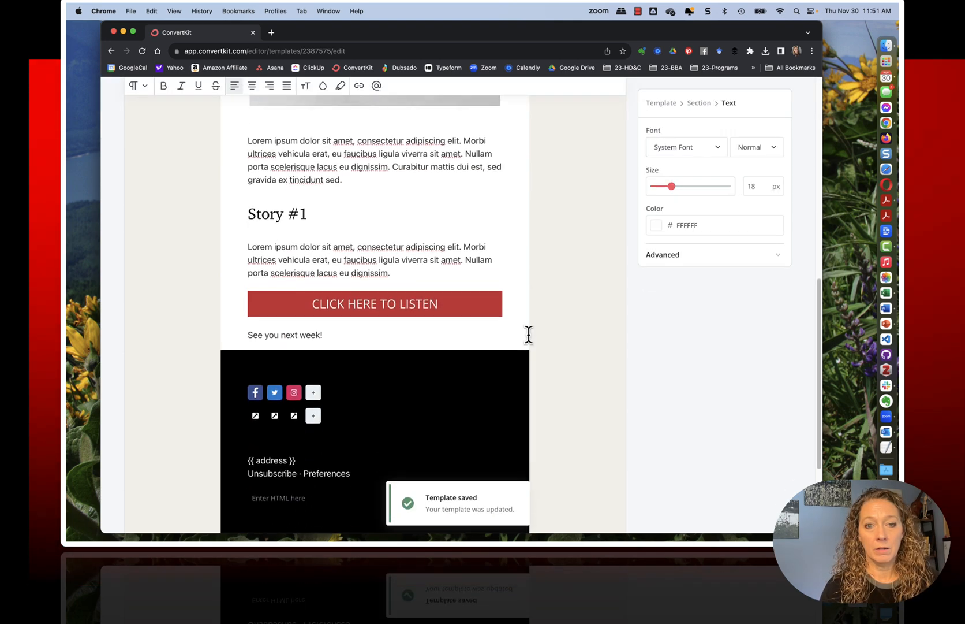
scroll(528, 334, "up", 3)
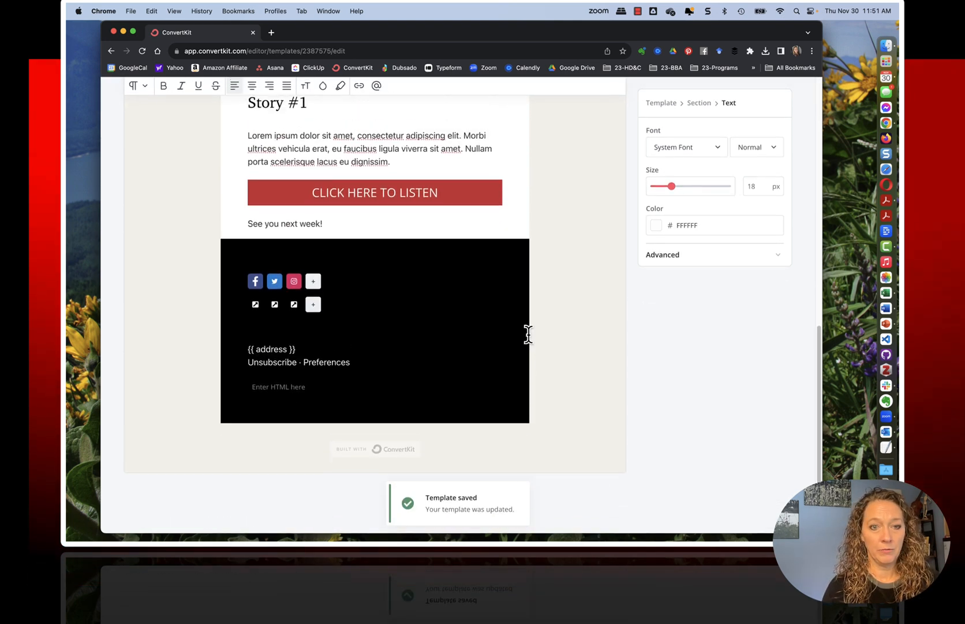
scroll(179, 97, "up", 10)
scroll(135, 112, "up", 3)
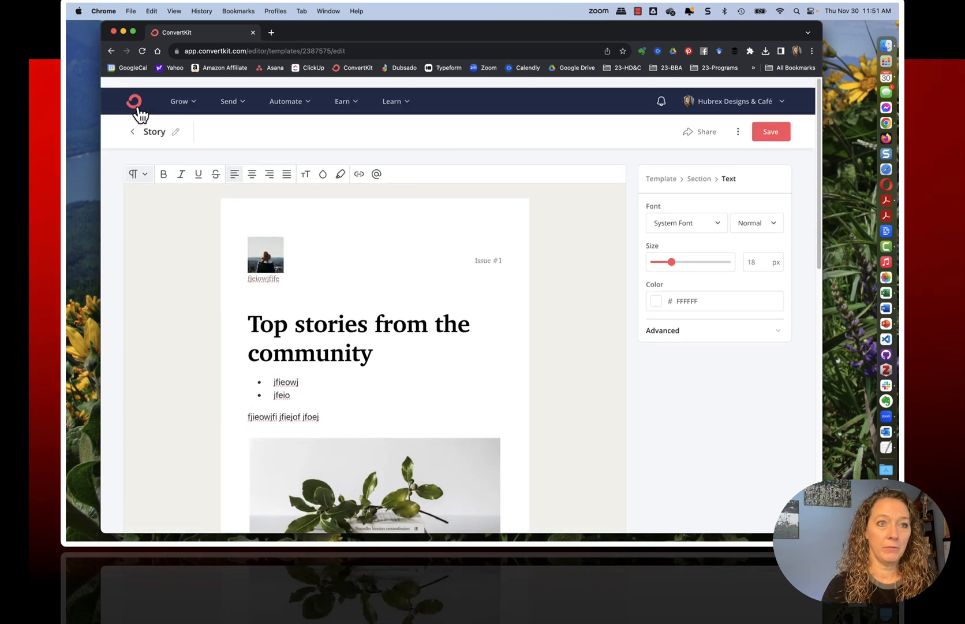
left_click(134, 121)
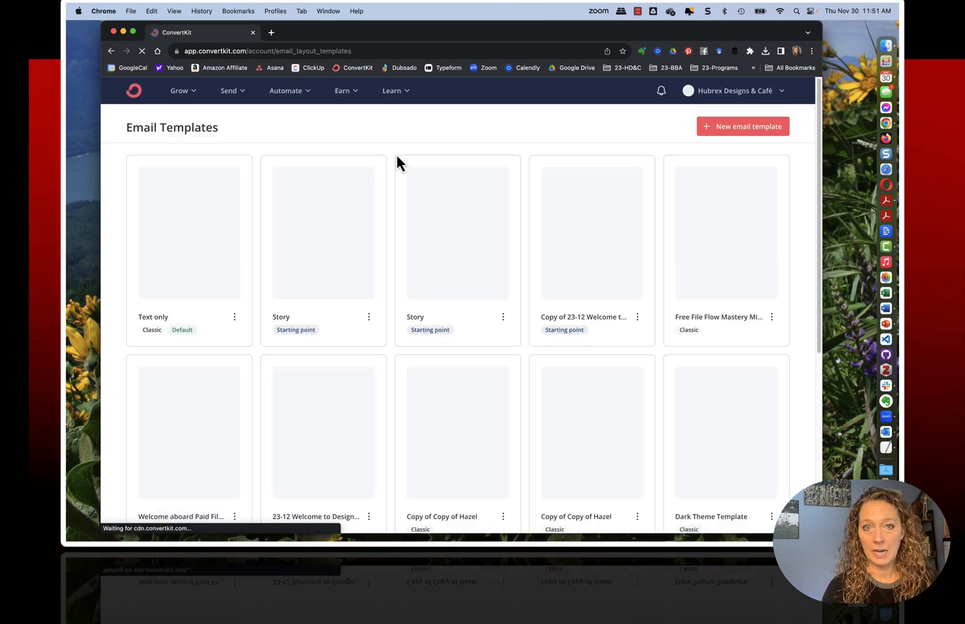
- Browse the email templates and reopen the edited Story template that contains the bullet list
scroll(487, 313, "down", 1)
scroll(487, 313, "down", 1)
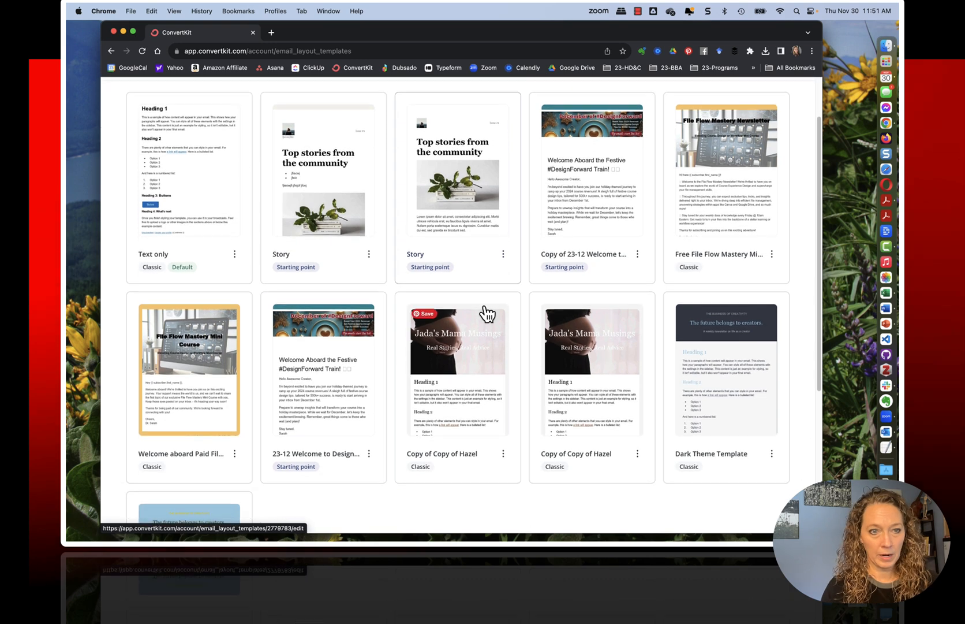
scroll(486, 313, "down", 1)
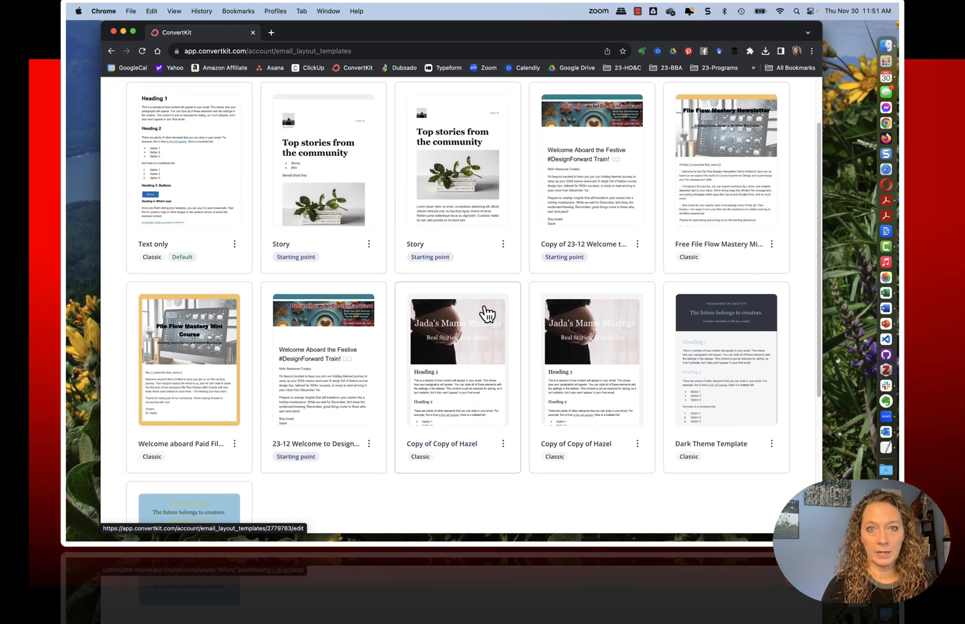
scroll(480, 221, "up", 1)
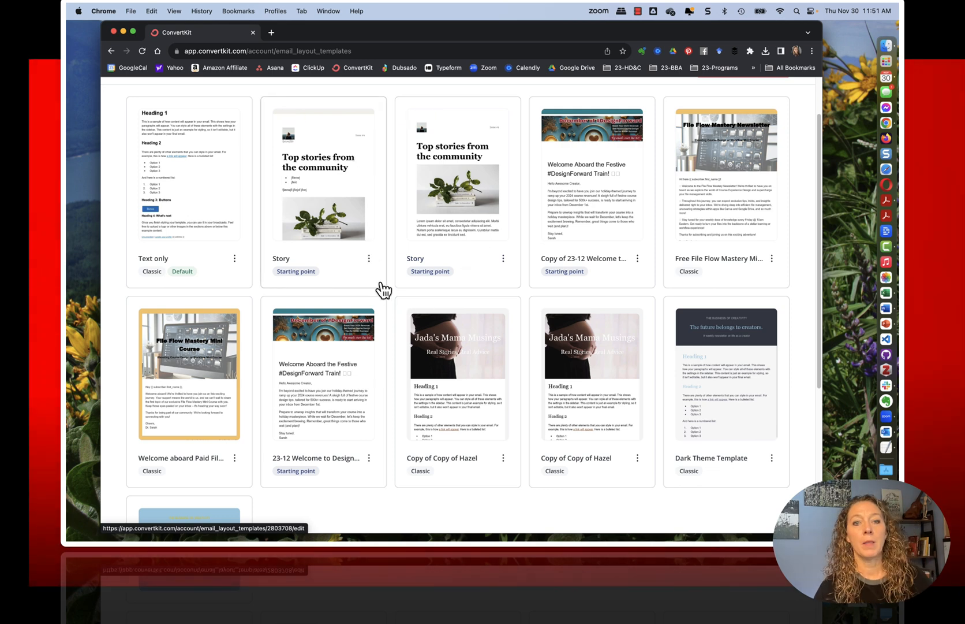
left_click(369, 260)
left_click(318, 191)
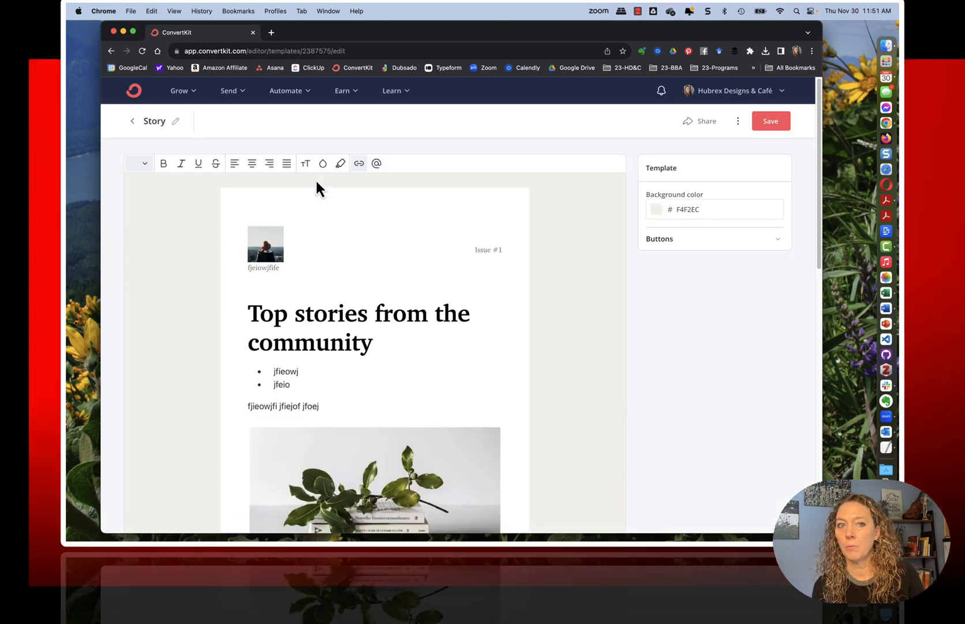
- Open the footer's HTML block for editing and save it with empty content
scroll(506, 379, "down", 15)
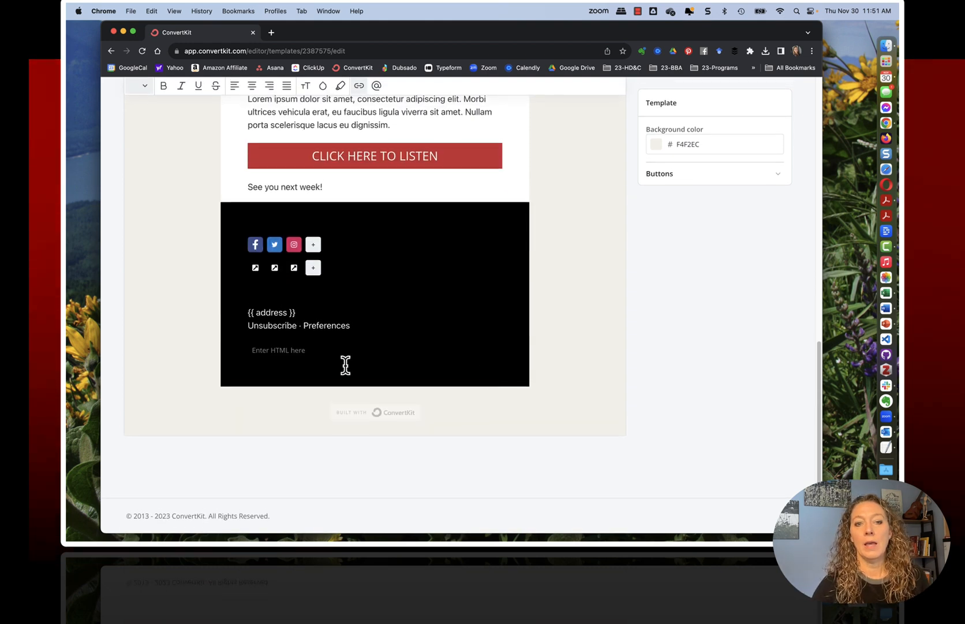
mouse_move(295, 358)
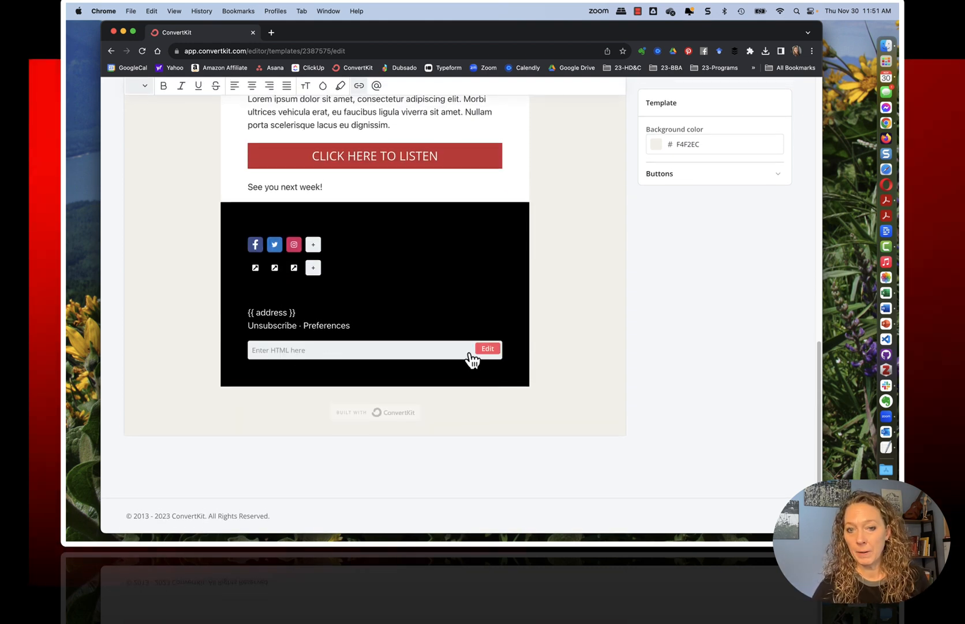
left_click(490, 350)
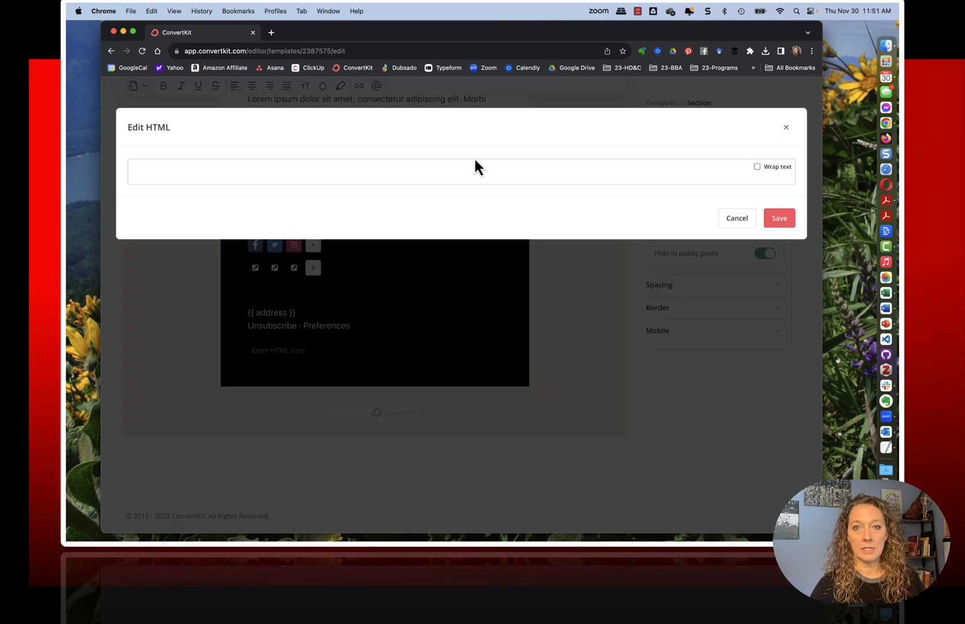
left_click(469, 169)
left_click(780, 218)
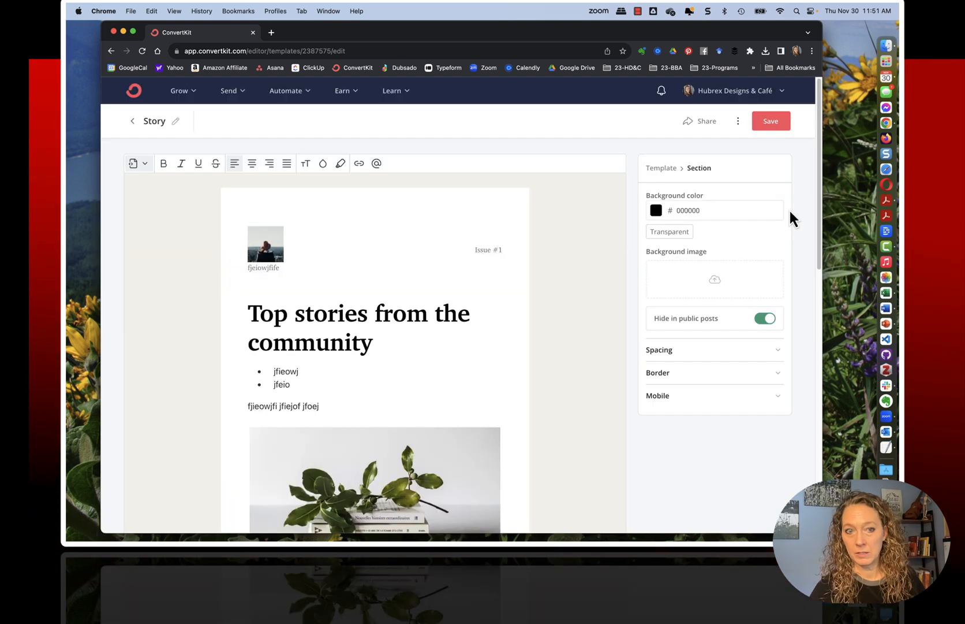
- Select the built-with badge area below the footer, and leave the editor for the Email Templates list
scroll(607, 297, "down", 10)
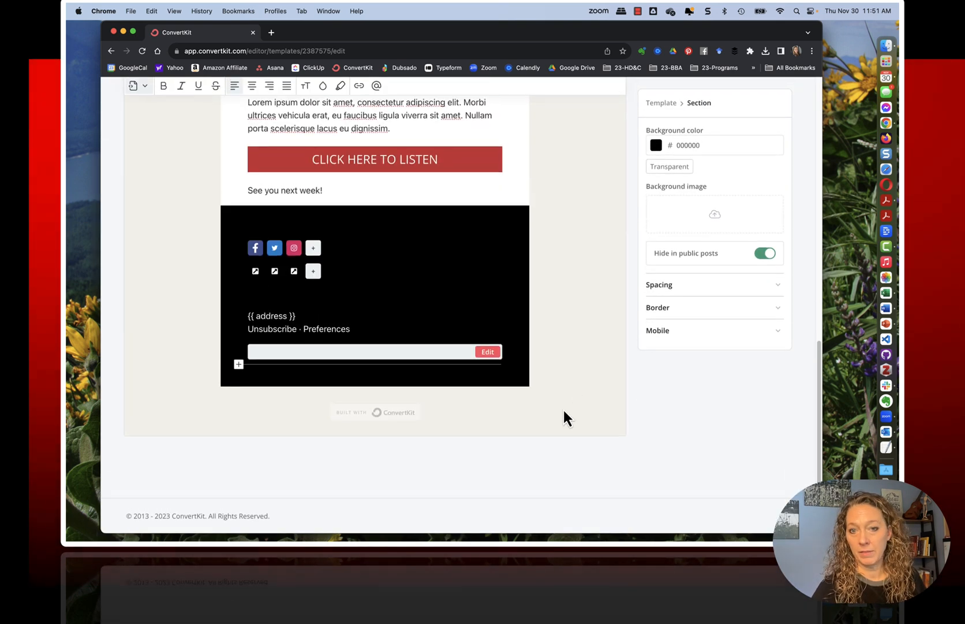
left_click(565, 411)
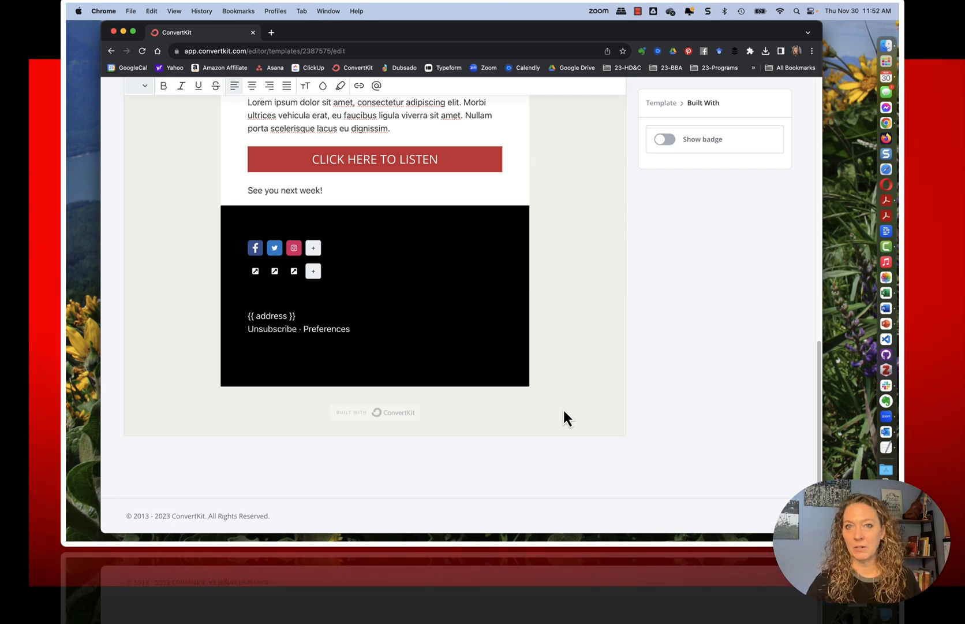
scroll(564, 410, "up", 11)
left_click(135, 122)
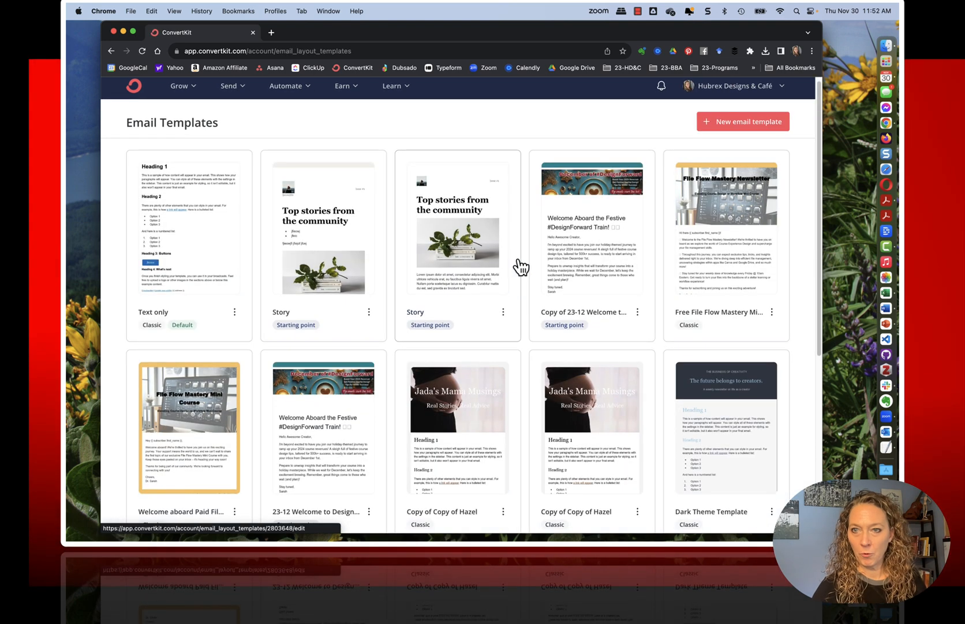
- Open the 23-12 Welcome to DesignForward Newsletter template and look it over down to its footer
scroll(522, 266, "down", 3)
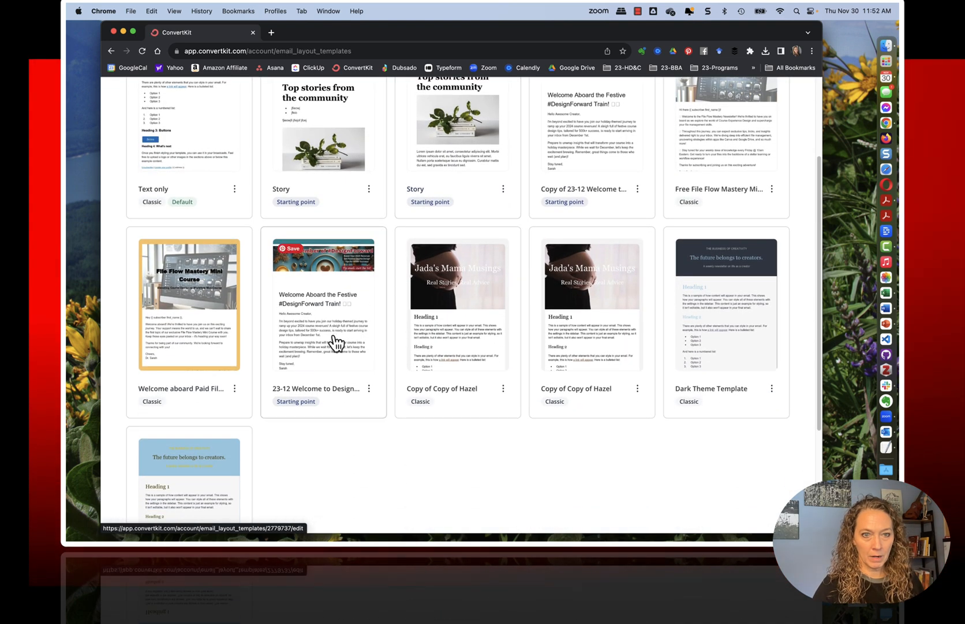
left_click(324, 312)
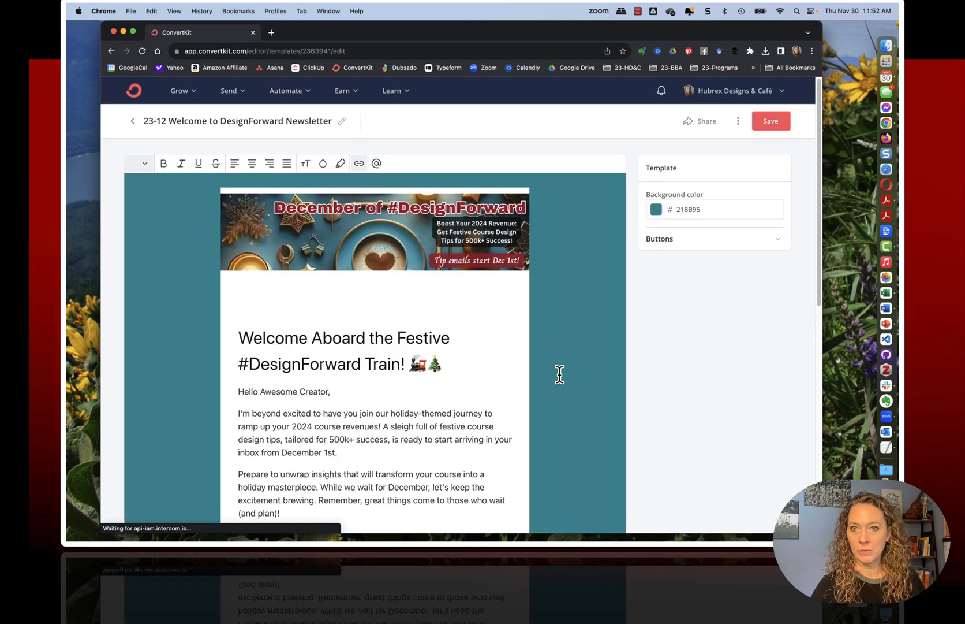
scroll(492, 373, "down", 5)
scroll(491, 373, "down", 2)
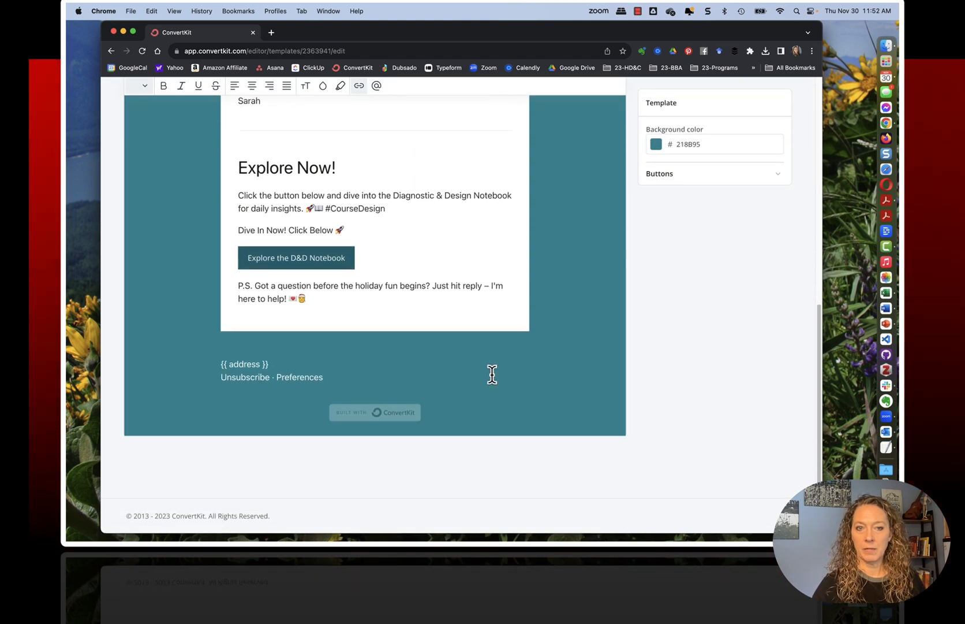
- Select the footer's address text and expand its advanced text settings to inspect the link color, spacing and margin
left_click(611, 347)
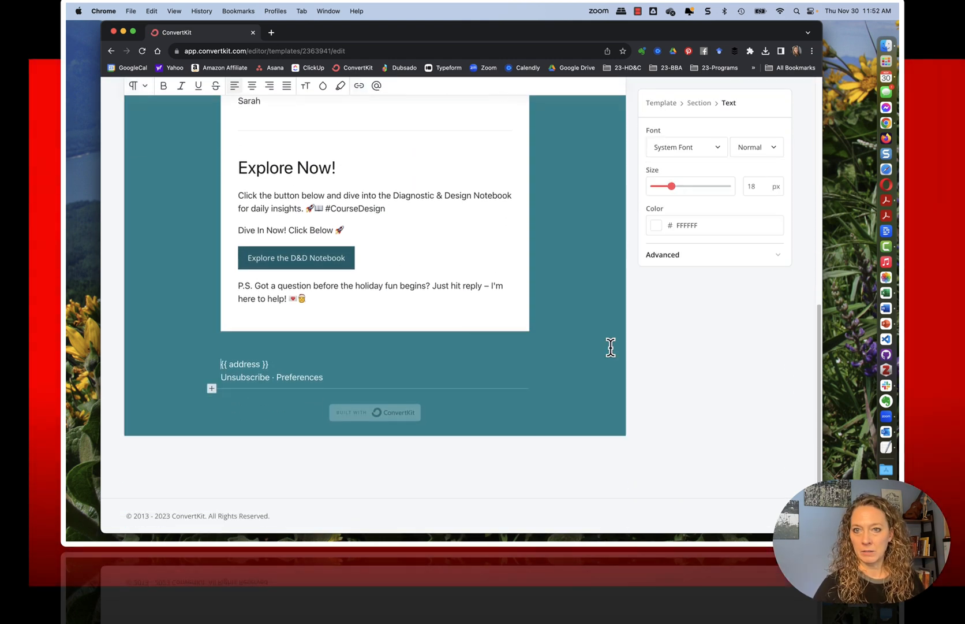
scroll(611, 346, "up", 4)
scroll(611, 346, "up", 1)
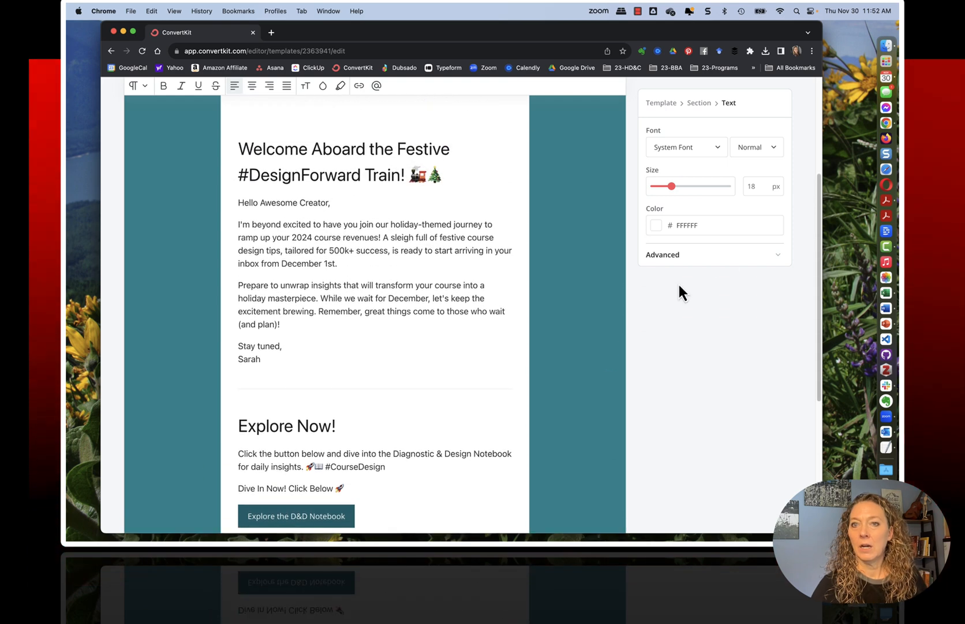
left_click(749, 259)
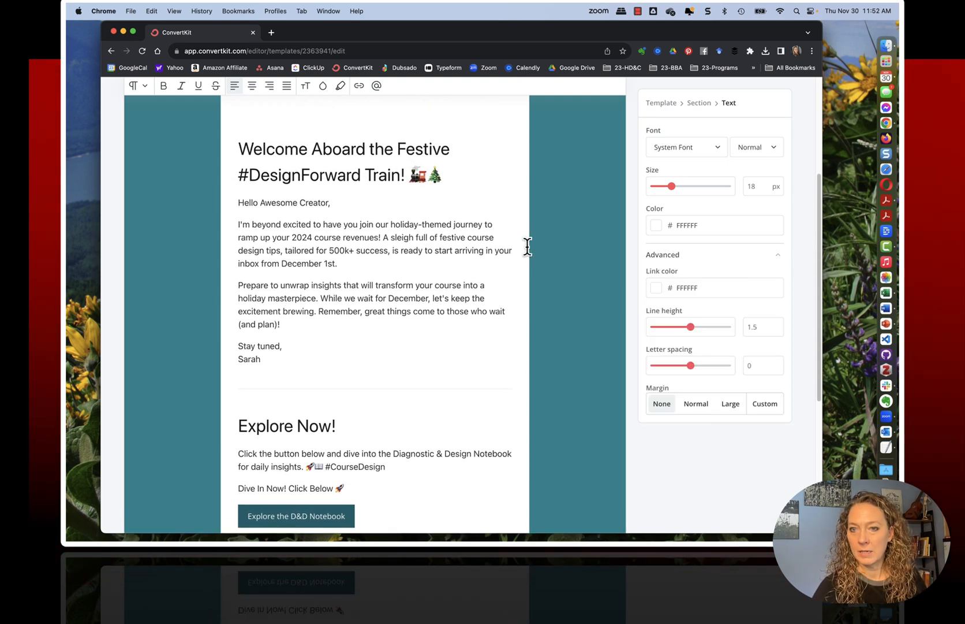
- Select the December of #DesignForward banner image and review its image settings and the email content beneath it
scroll(527, 246, "up", 4)
left_click(569, 197)
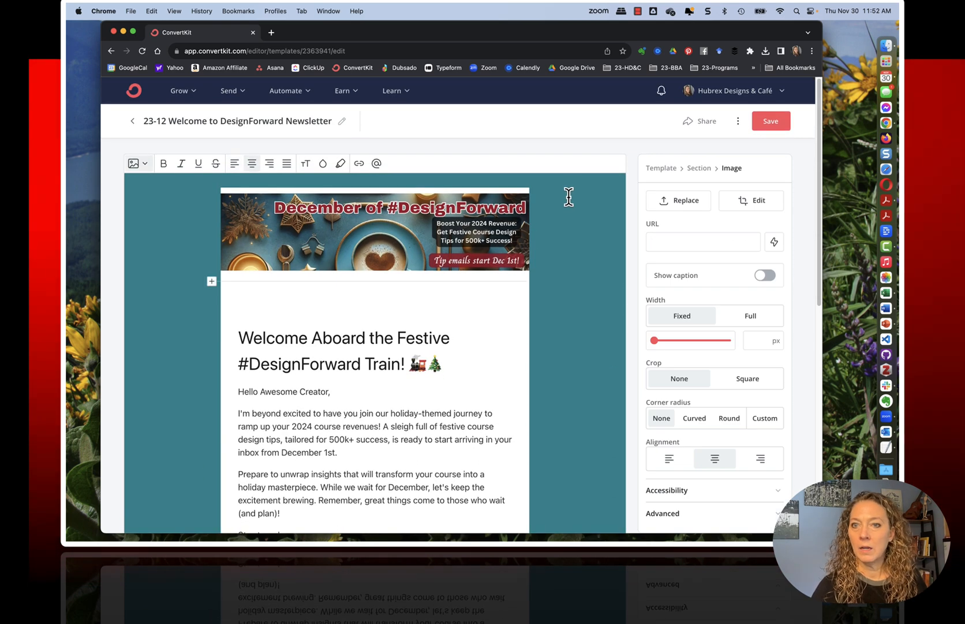
left_click(587, 183)
left_click(591, 198)
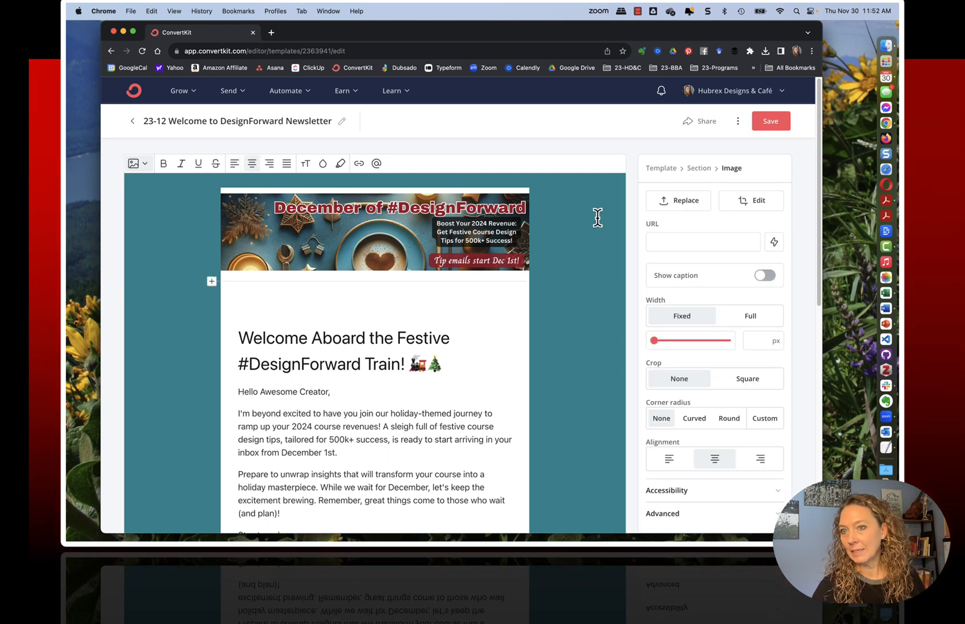
scroll(780, 242, "down", 3)
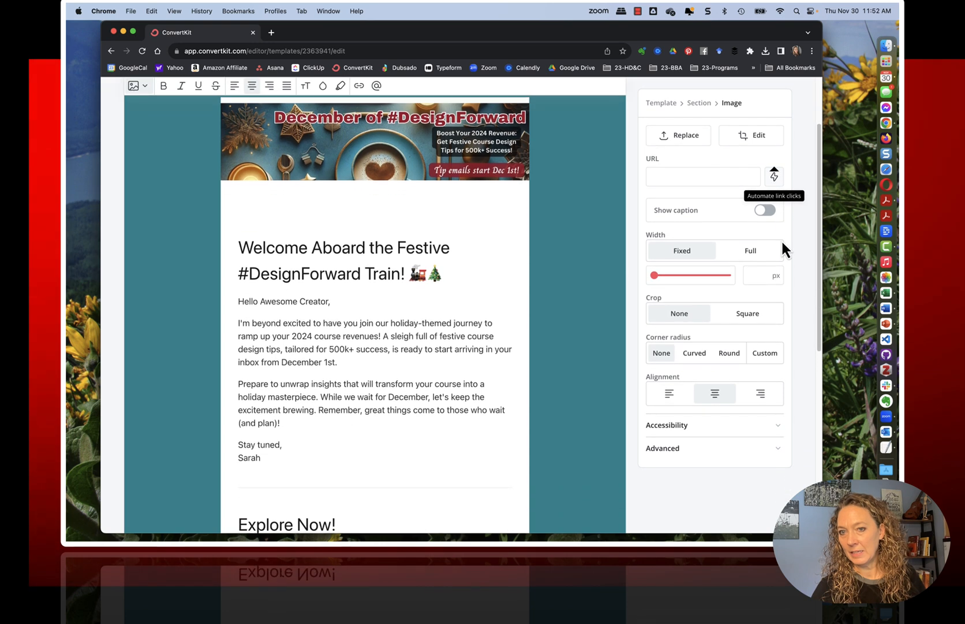
scroll(783, 243, "up", 2)
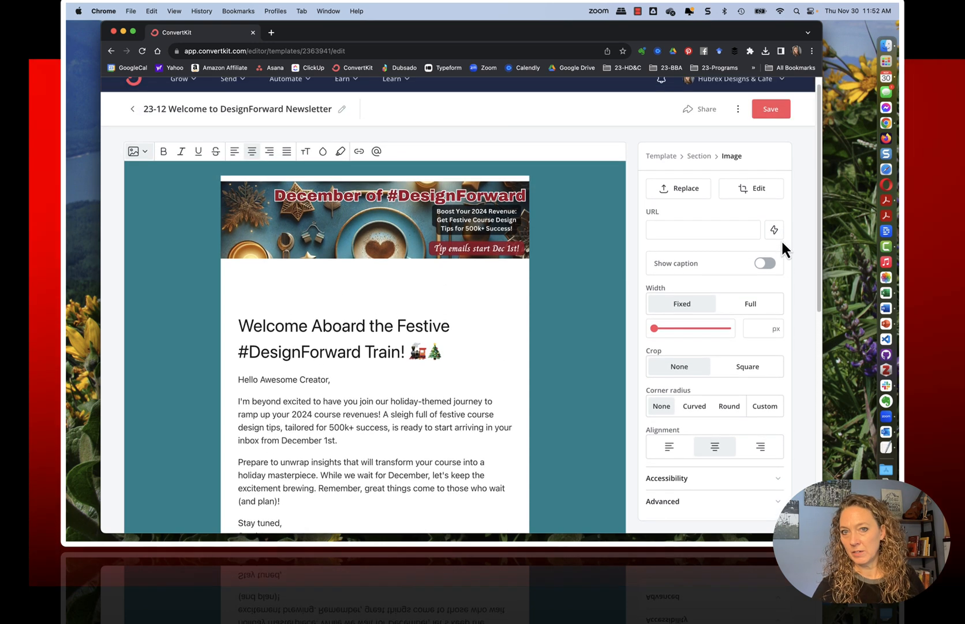